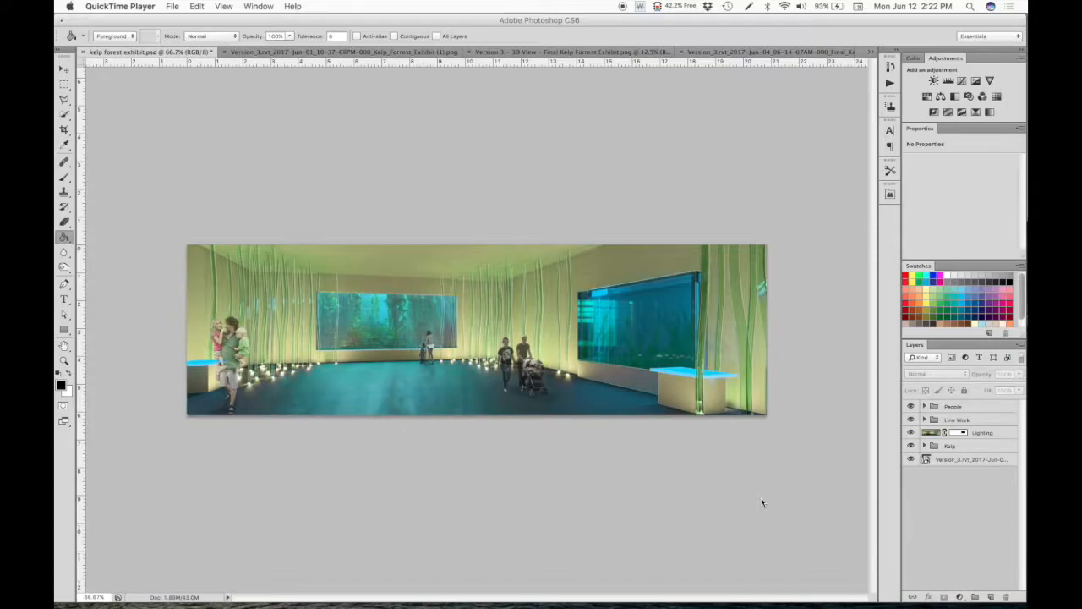
- Widen the layer list, expand the People group, and compare the rendering with that group hidden and shown
{"action": "left_click", "coordinate": [926, 408]}
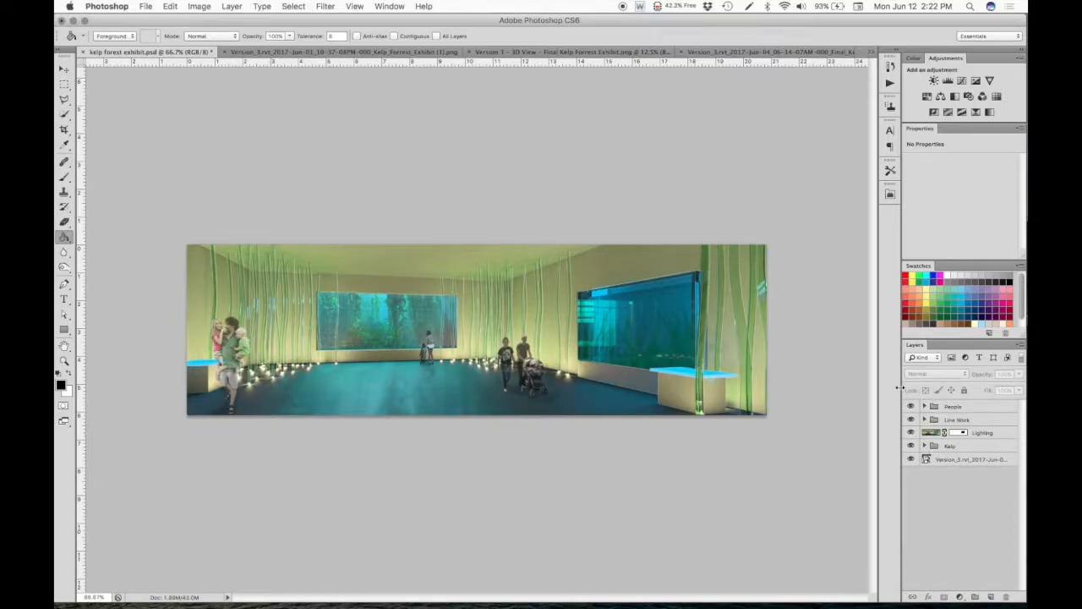
{"action": "left_click_drag", "start_coordinate": [900, 387], "coordinate": [644, 384]}
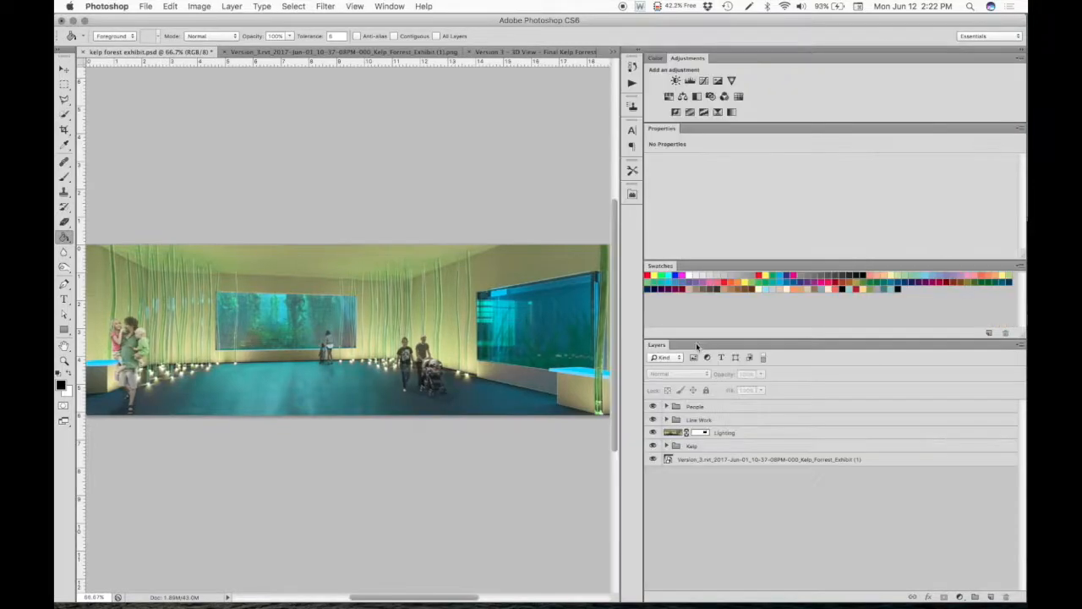
{"action": "left_click", "coordinate": [665, 406]}
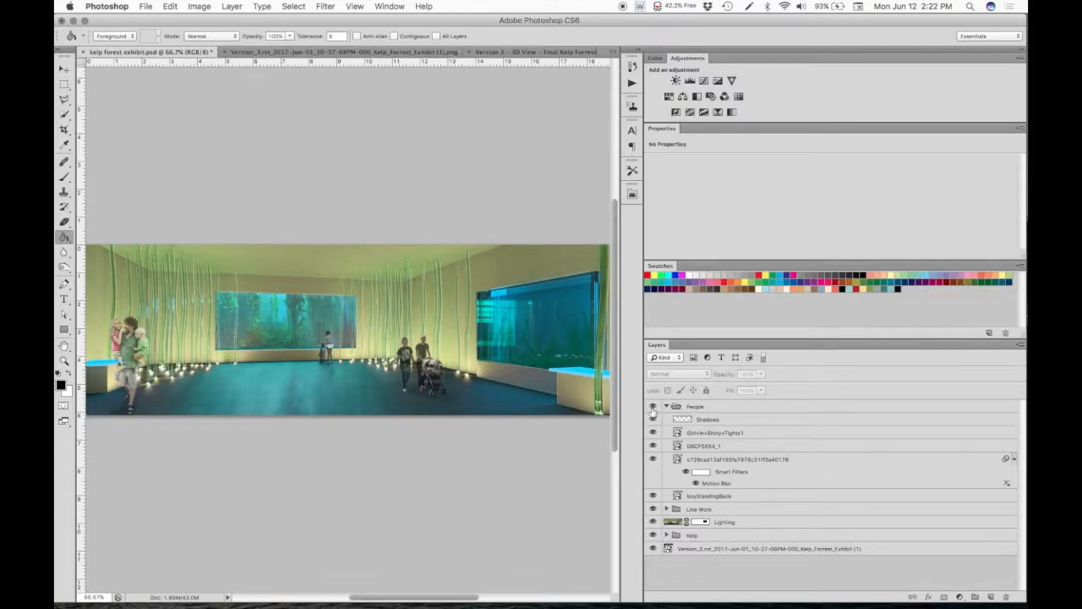
{"action": "left_click", "coordinate": [652, 407]}
{"action": "left_click", "coordinate": [652, 407]}
{"action": "left_click", "coordinate": [652, 407]}
{"action": "left_click", "coordinate": [652, 408]}
{"action": "left_click", "coordinate": [665, 406]}
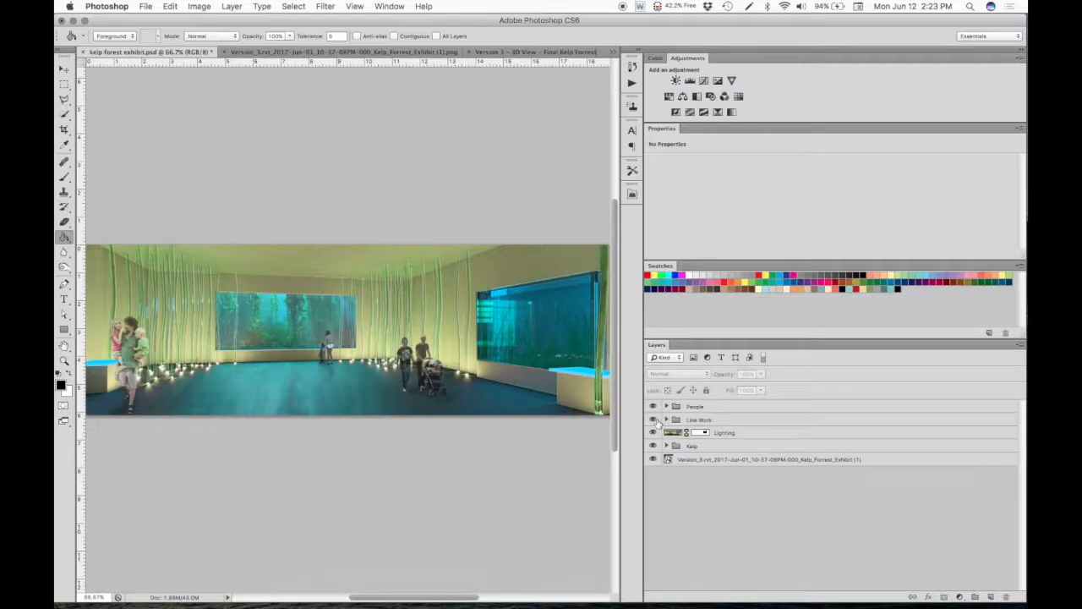
- Toggle the Line Work group, the Lighting layer and the Kelp group off and on in turn to examine their effects
{"action": "left_click", "coordinate": [653, 420]}
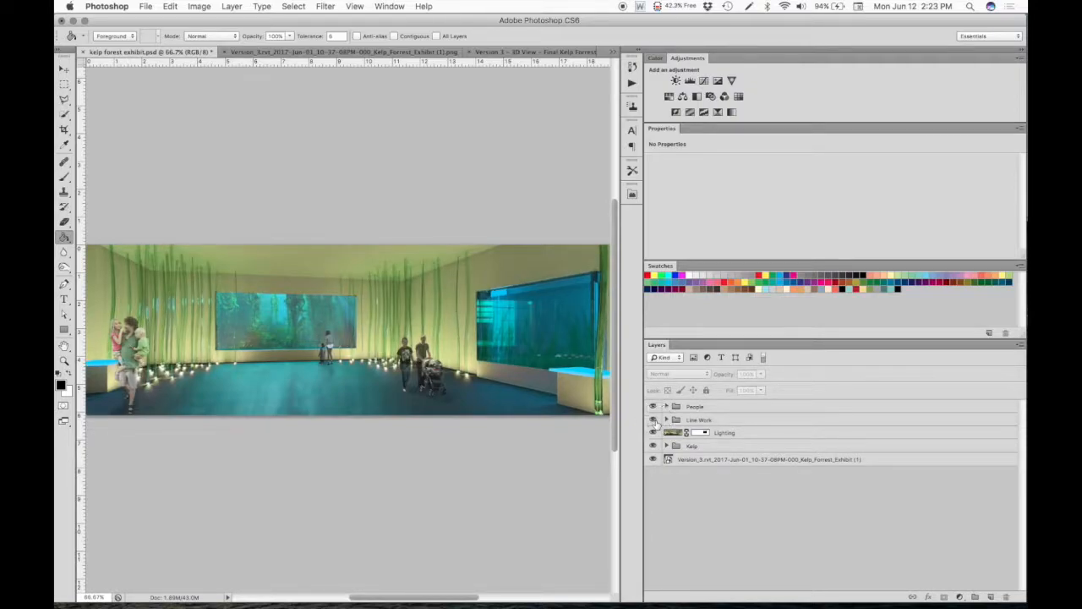
{"action": "left_click", "coordinate": [654, 420]}
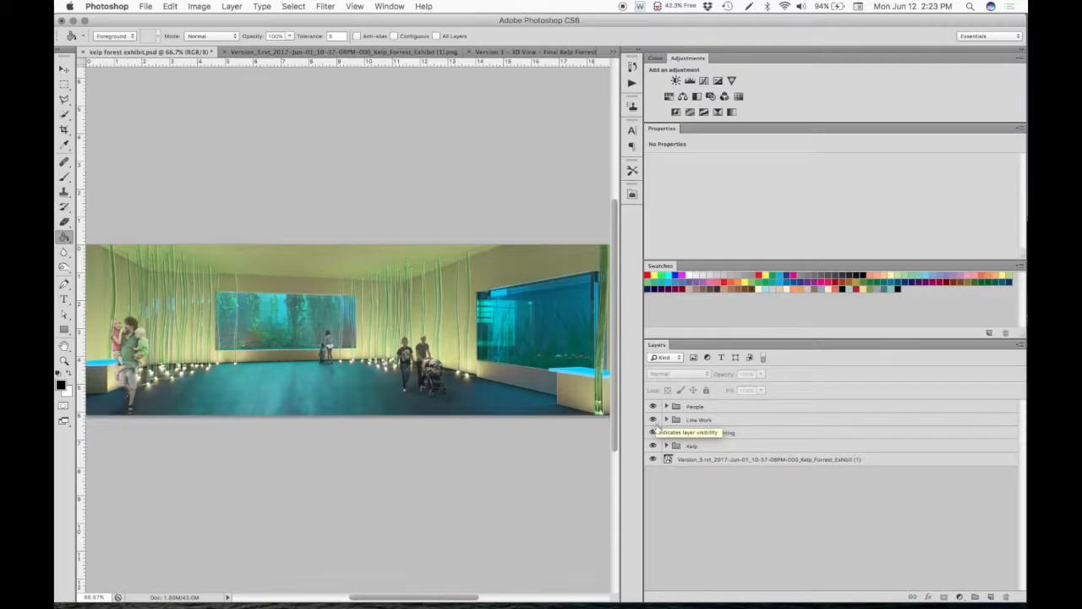
{"action": "left_click", "coordinate": [653, 432]}
{"action": "left_click", "coordinate": [654, 432]}
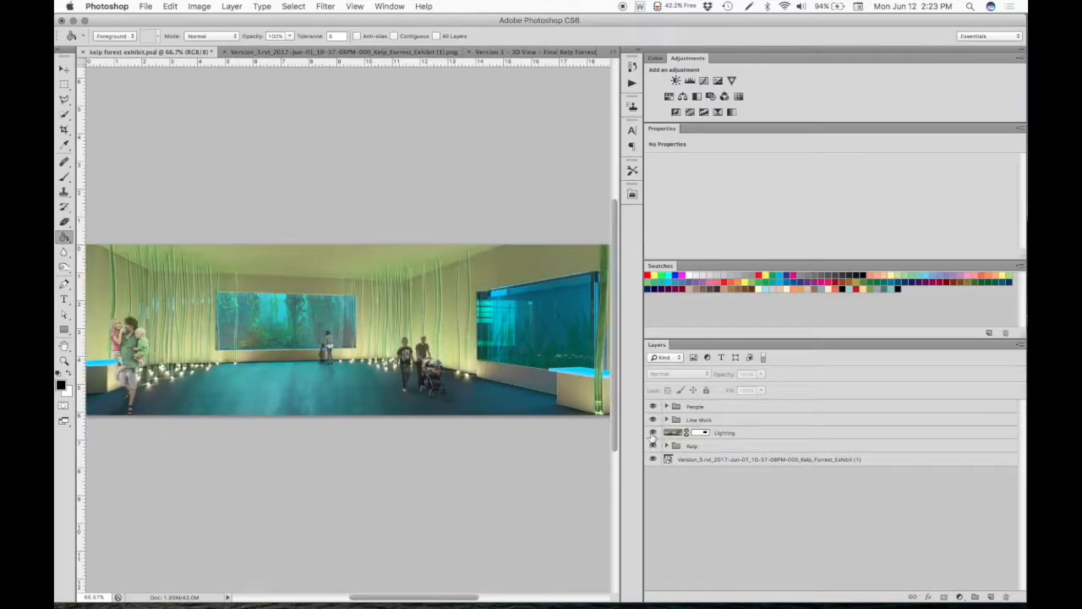
{"action": "left_click", "coordinate": [653, 445]}
{"action": "left_click", "coordinate": [653, 445]}
- Hide everything above the base render layer, narrow the layer list, and compare the result with the original exhibit render document
{"action": "left_click_drag", "start_coordinate": [652, 445], "coordinate": [652, 404]}
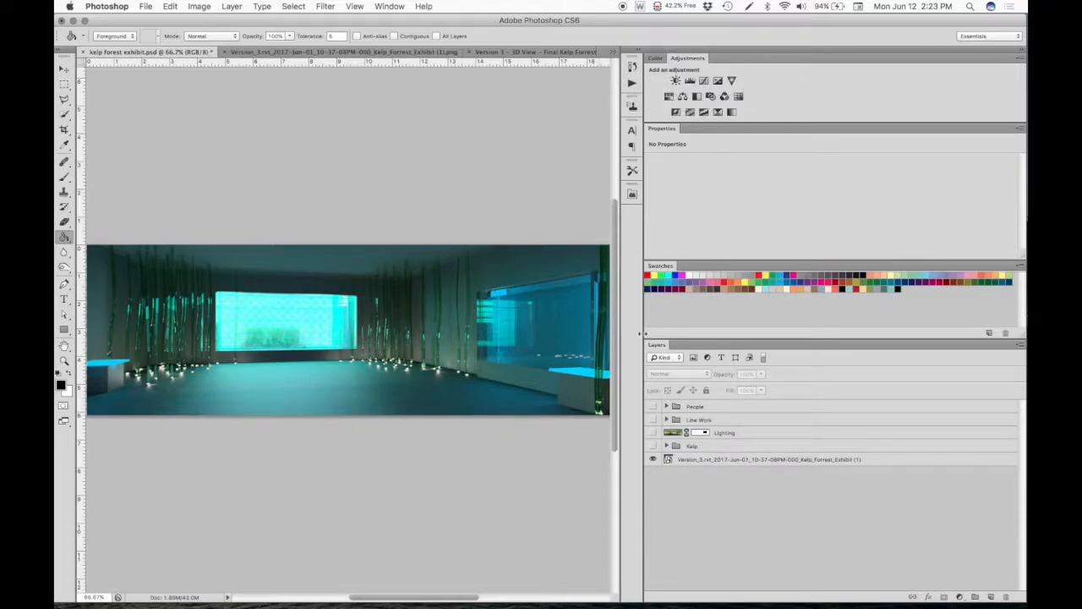
{"action": "left_click_drag", "start_coordinate": [645, 330], "coordinate": [874, 320]}
{"action": "left_click", "coordinate": [286, 52]}
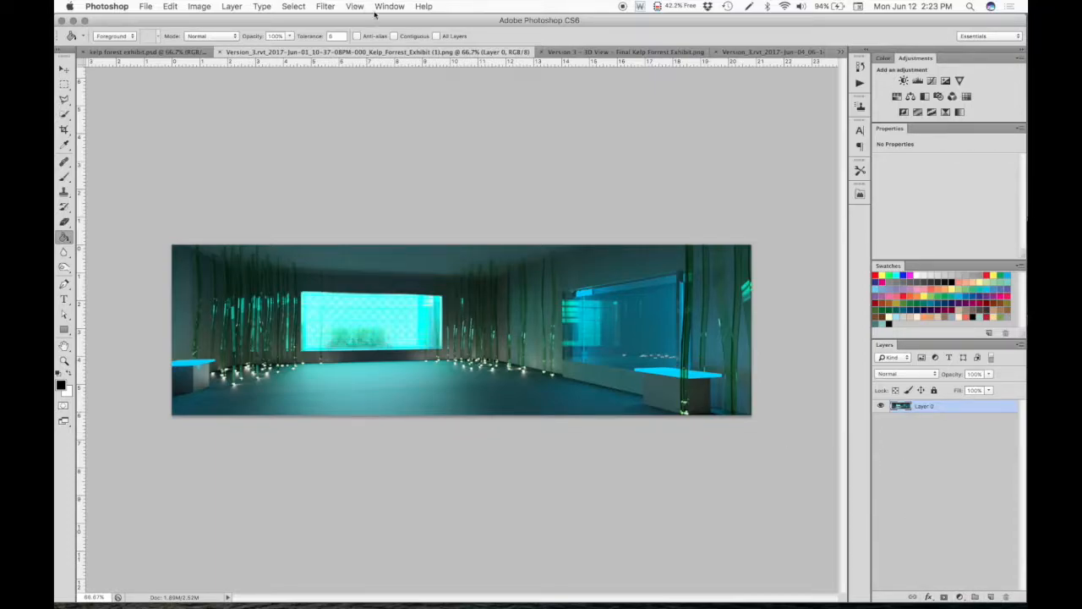
{"action": "left_click", "coordinate": [109, 53]}
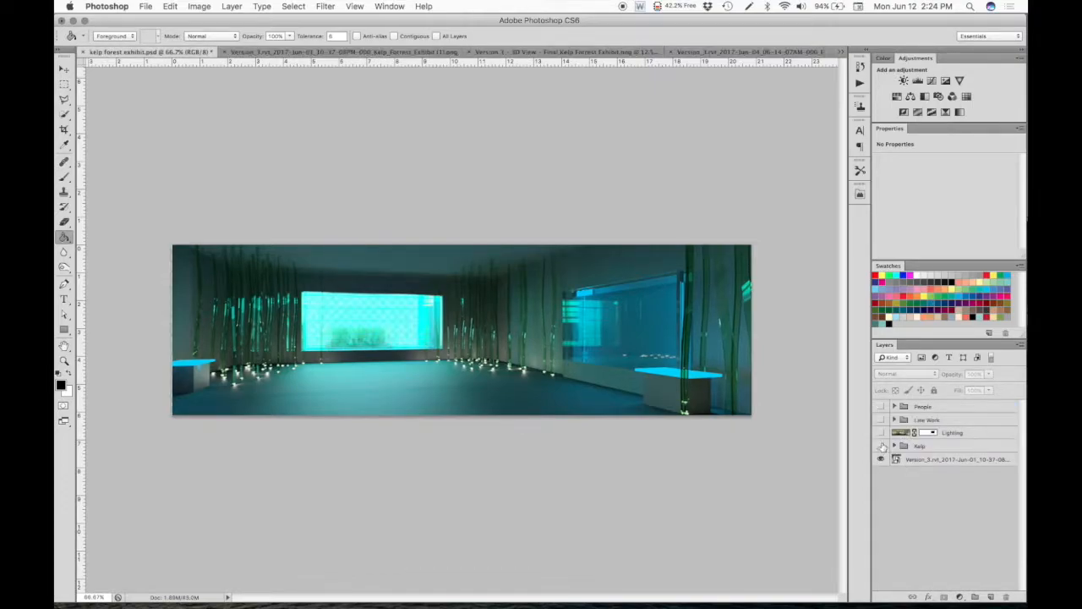
- Show and expand the Kelp group, and toggle its uppermost kelp-forest-Ship-Rock4 copy layer to examine the floor reflection
{"action": "left_click", "coordinate": [880, 446]}
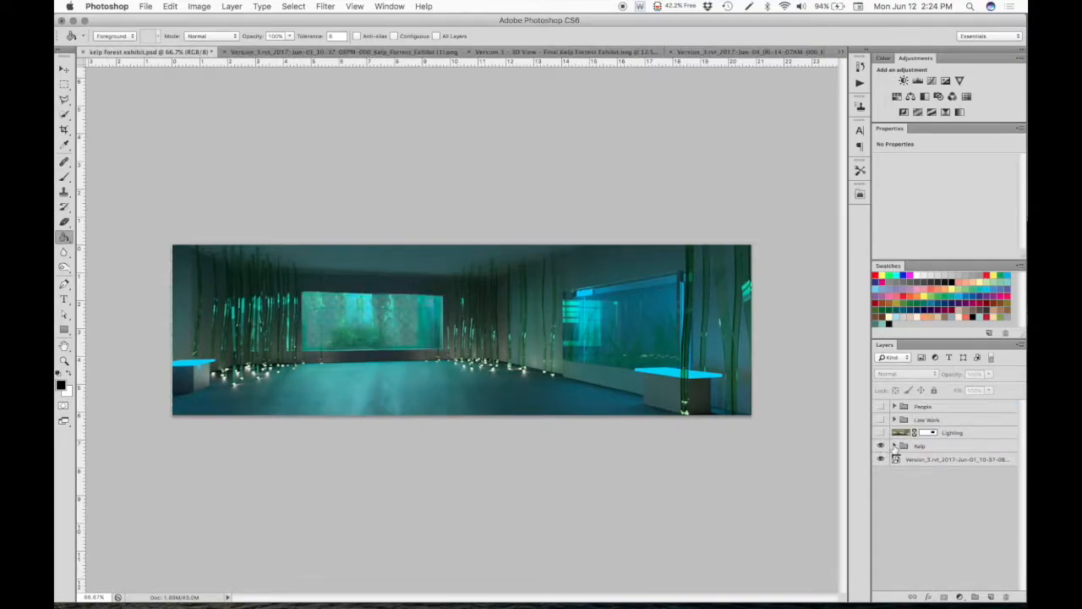
{"action": "left_click", "coordinate": [894, 445]}
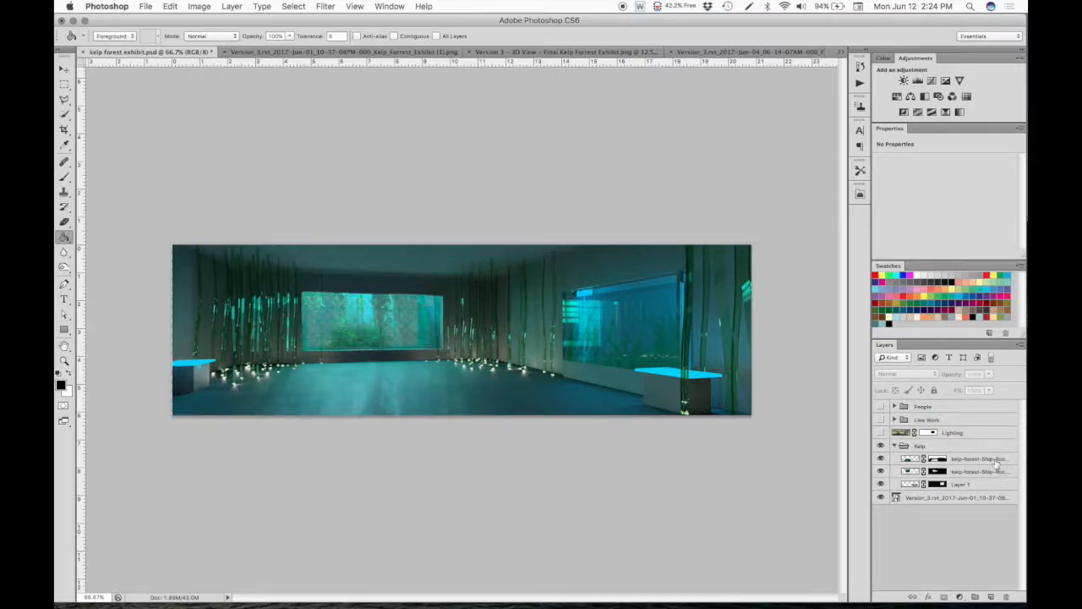
{"action": "left_click", "coordinate": [969, 459]}
{"action": "left_click", "coordinate": [880, 459]}
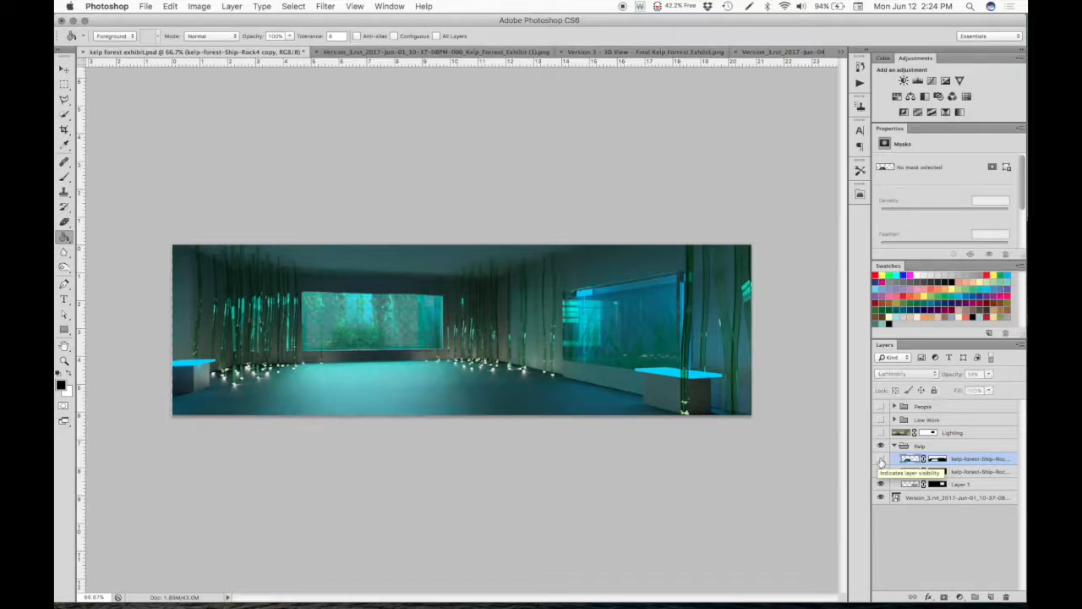
{"action": "left_click", "coordinate": [880, 459]}
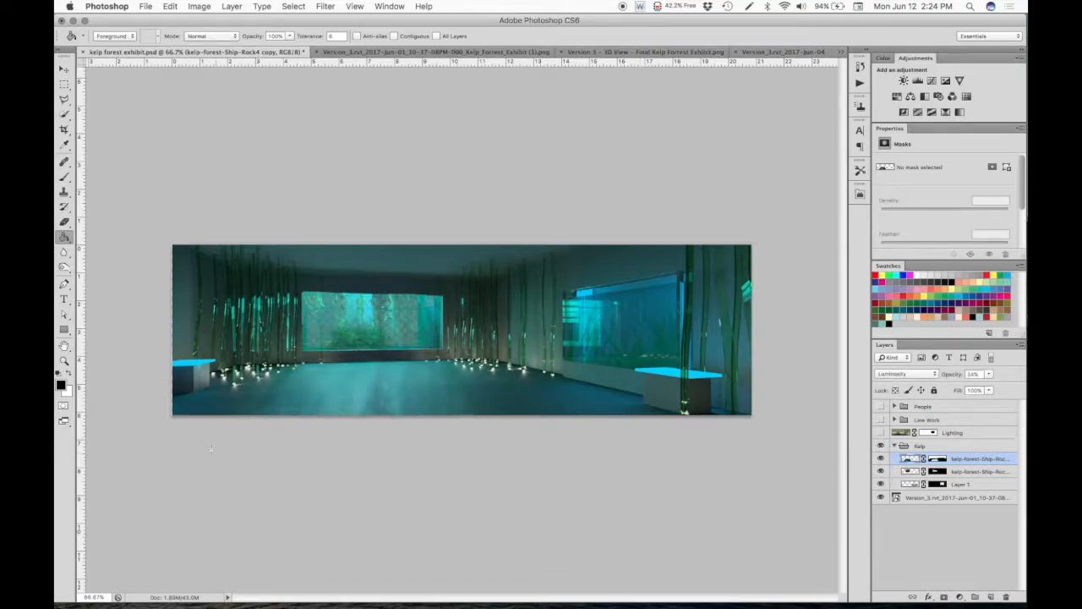
- Examine the extents of each image layer in the Kelp group with the Move tool, and deselect the layers
{"action": "key", "text": "v"}
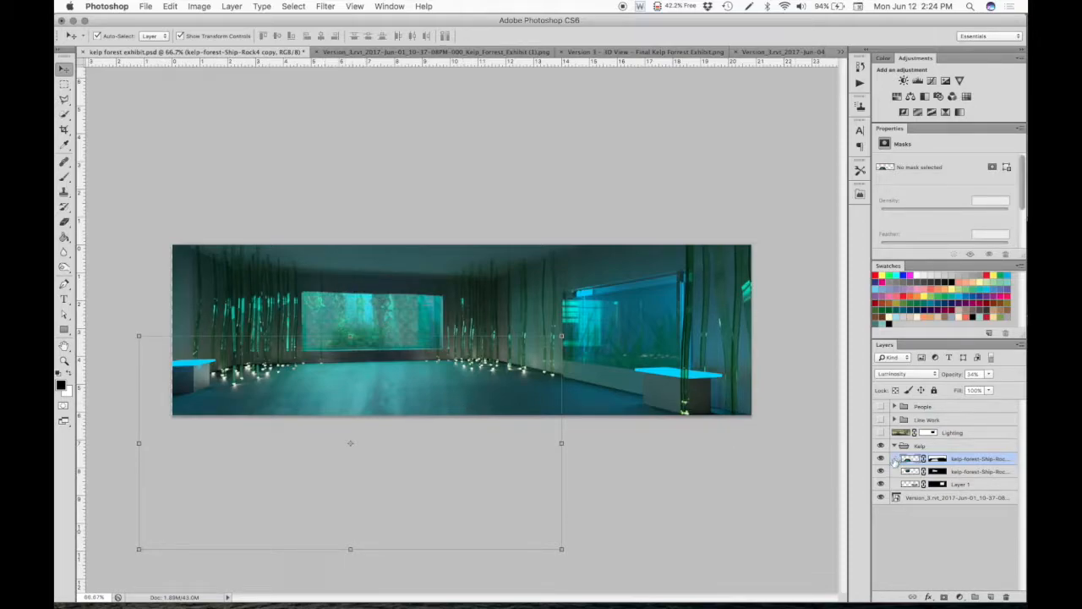
{"action": "left_click", "coordinate": [968, 471]}
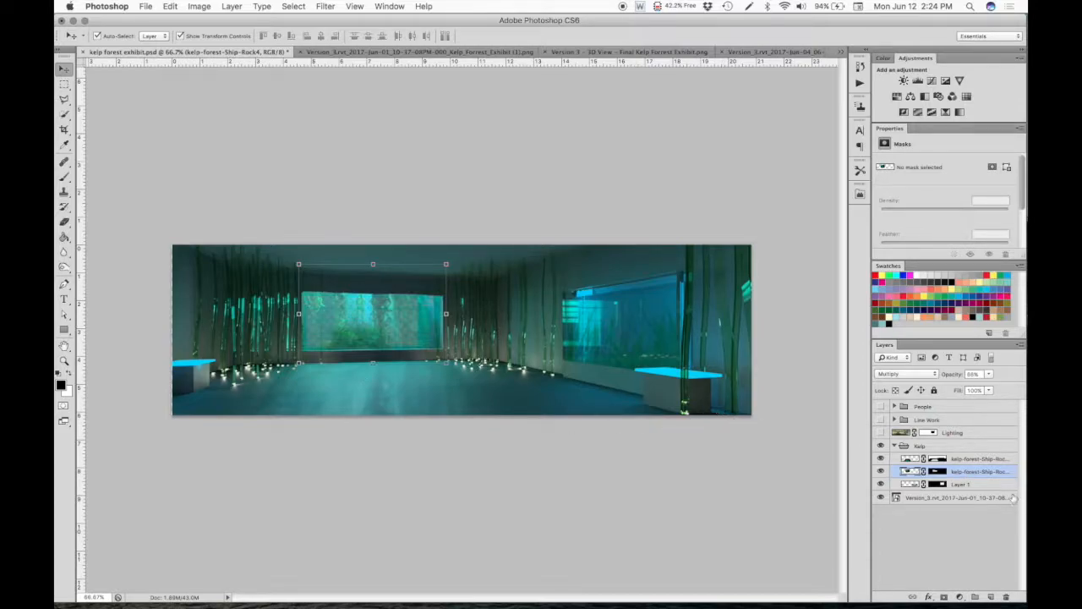
{"action": "left_click", "coordinate": [984, 484]}
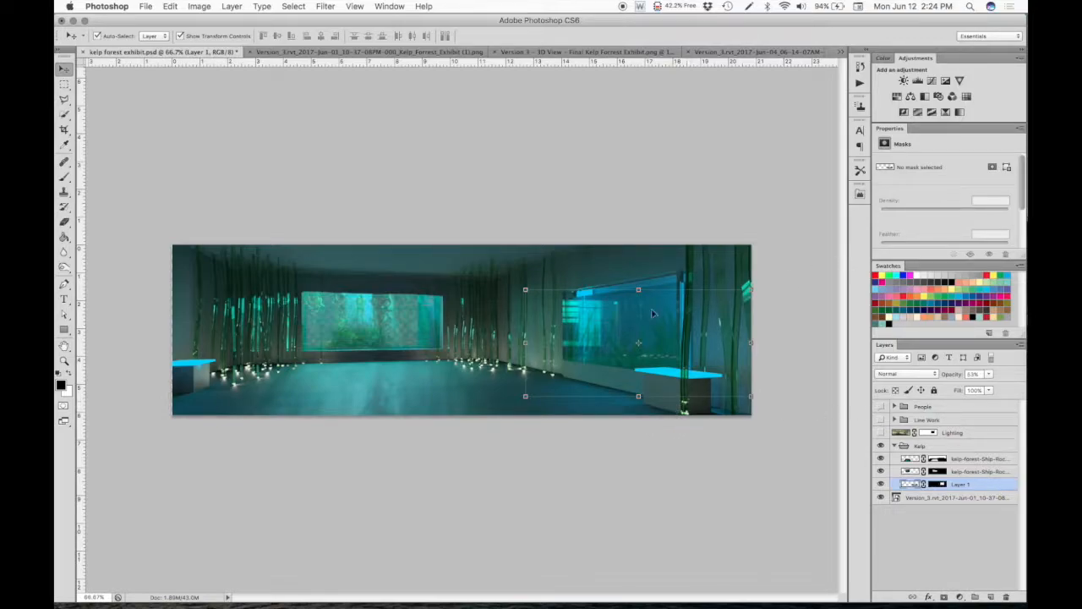
{"action": "left_click", "coordinate": [642, 441]}
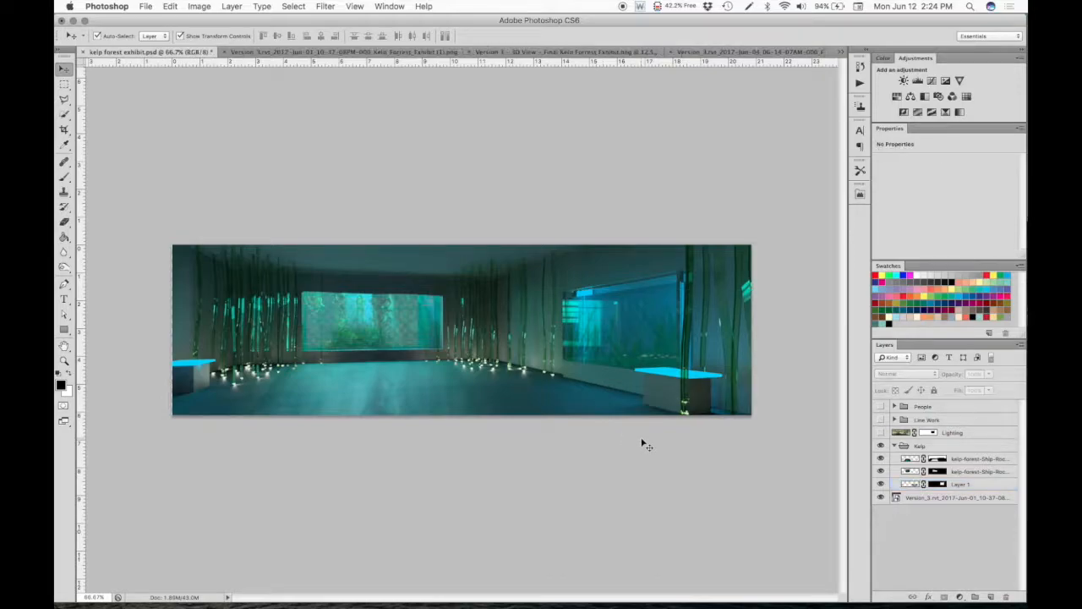
- Switch to the original exhibit render and place kelp-forest-Ship-Rock4.png into it from the Backgrounds folder of Specific aquarium entourage in Finder
{"action": "left_click", "coordinate": [296, 54]}
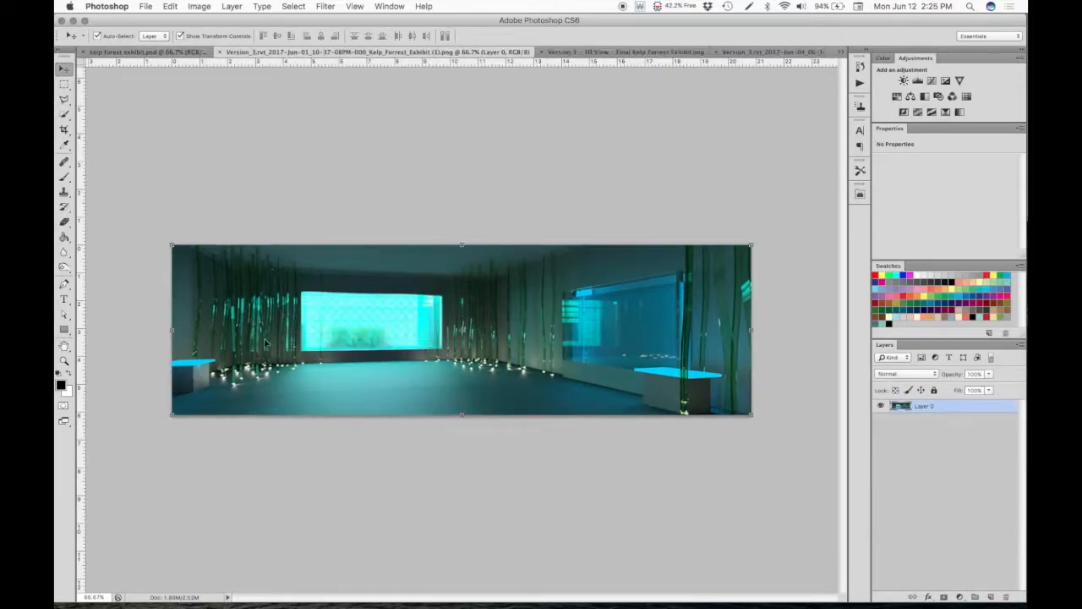
{"action": "left_click", "coordinate": [259, 591]}
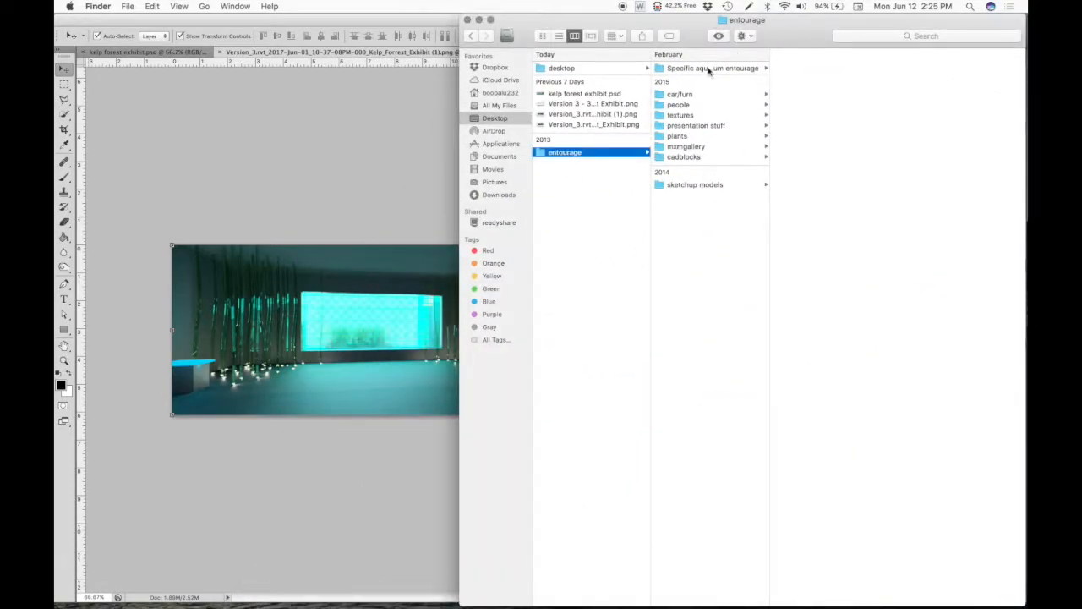
{"action": "left_click", "coordinate": [710, 69]}
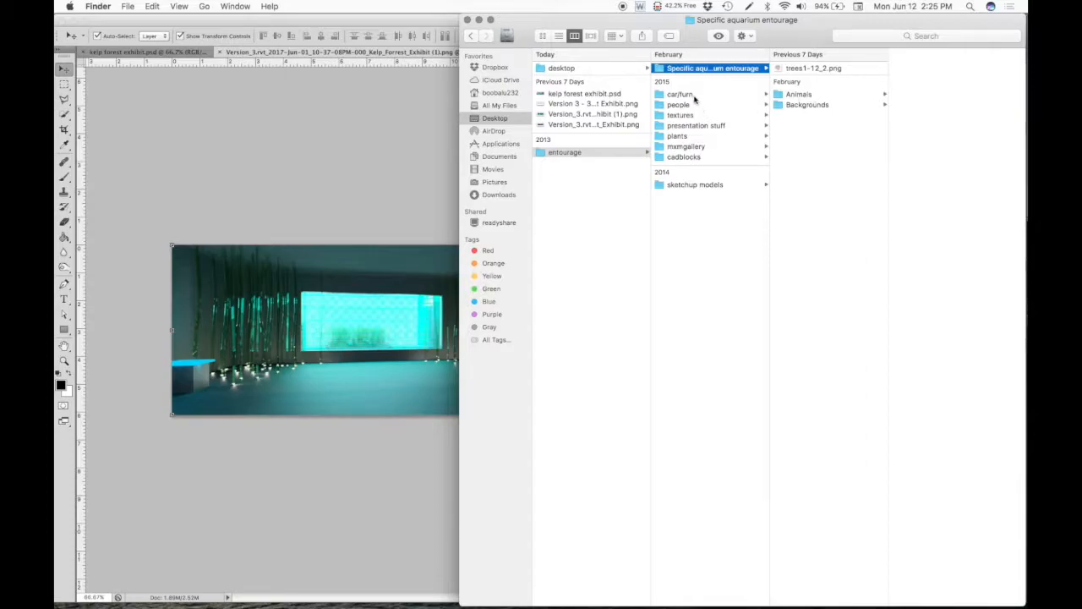
{"action": "left_click", "coordinate": [803, 95]}
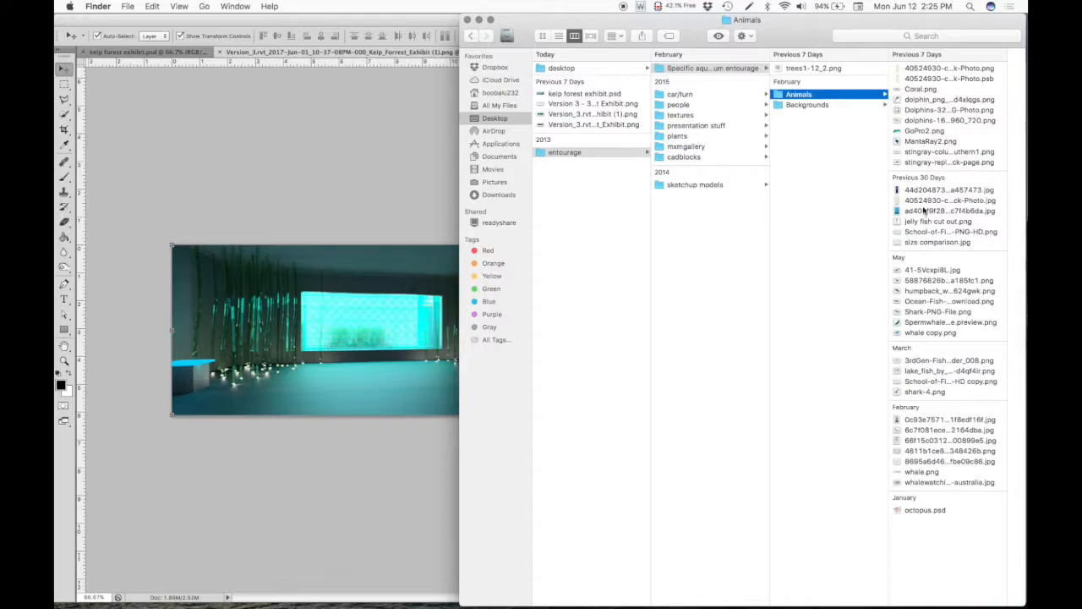
{"action": "left_click", "coordinate": [821, 103]}
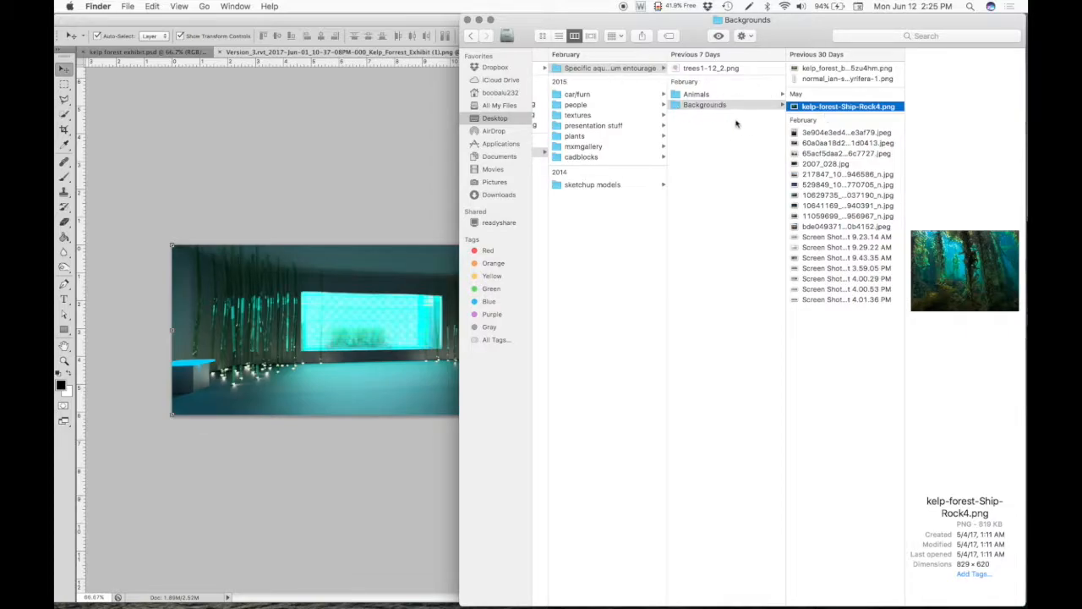
{"action": "left_click", "coordinate": [851, 106]}
{"action": "left_click_drag", "start_coordinate": [850, 106], "coordinate": [338, 298]}
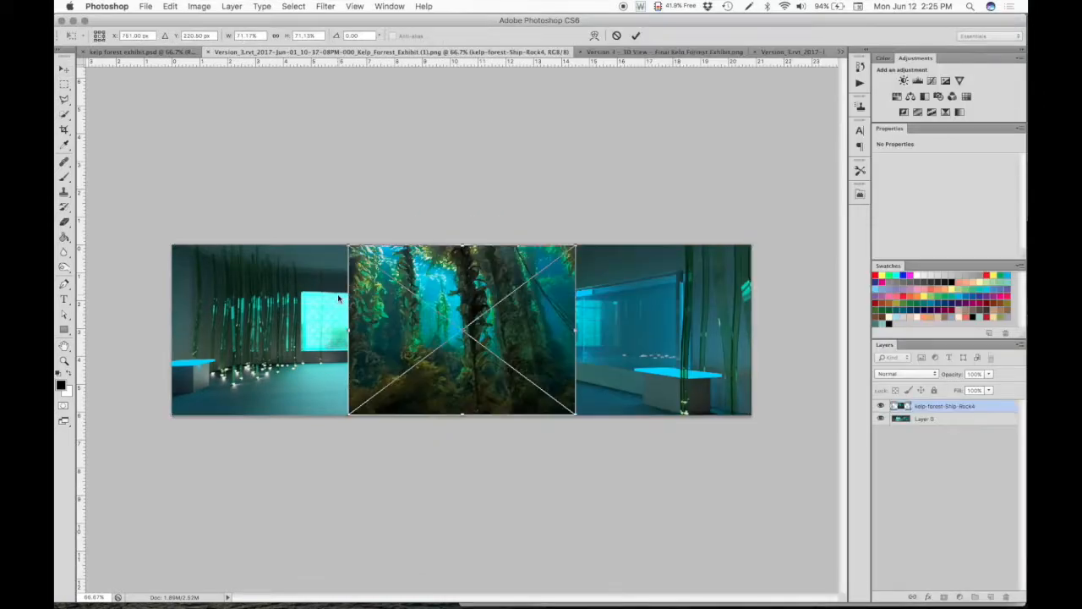
- Scale the placed kelp forest image to about 48% and position it over the back wall's aquarium window
{"action": "left_click_drag", "start_coordinate": [535, 323], "coordinate": [435, 324]}
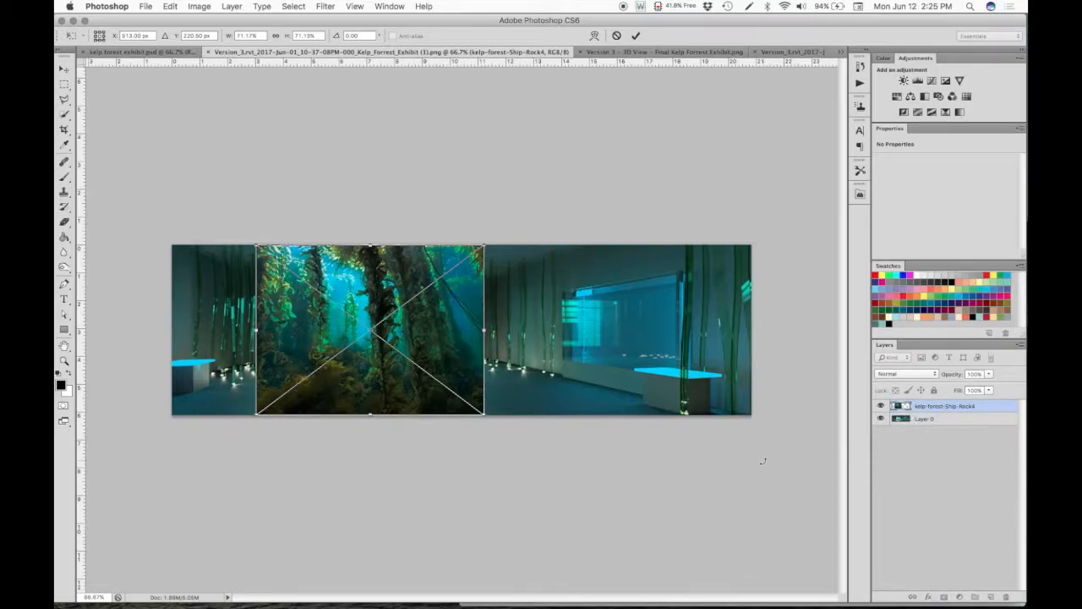
{"action": "key", "text": "Return"}
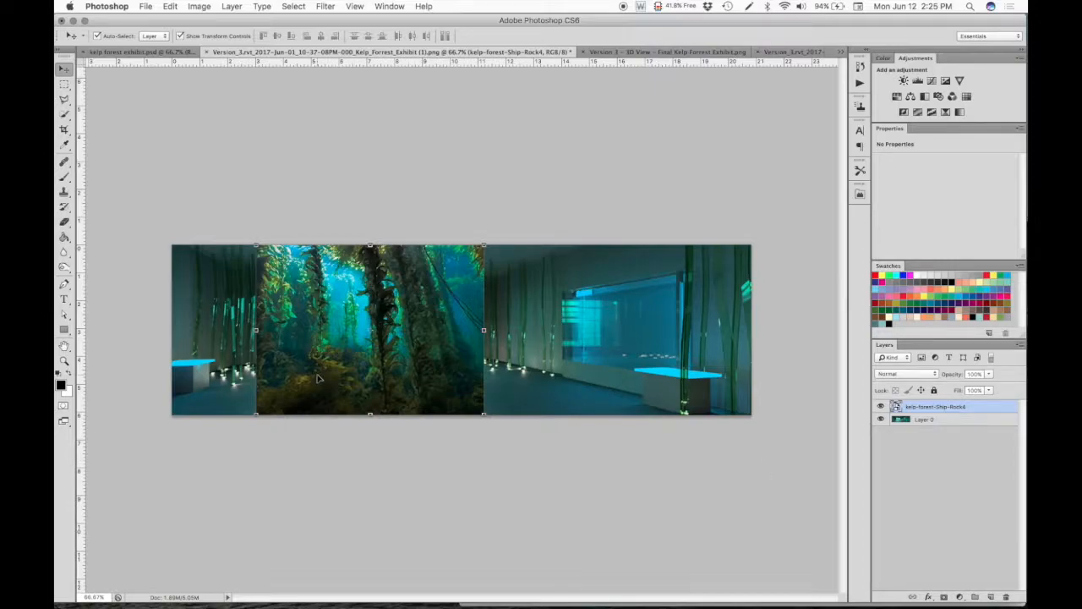
{"action": "left_click_drag", "start_coordinate": [256, 245], "coordinate": [329, 284]}
{"action": "left_click_drag", "start_coordinate": [414, 367], "coordinate": [367, 330]}
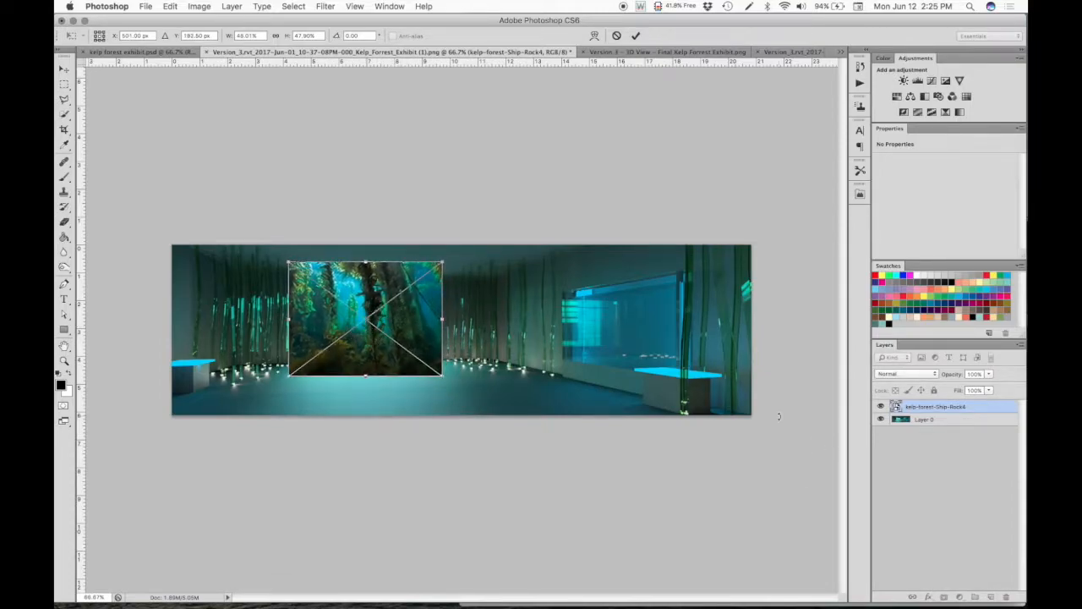
{"action": "key", "text": "Return"}
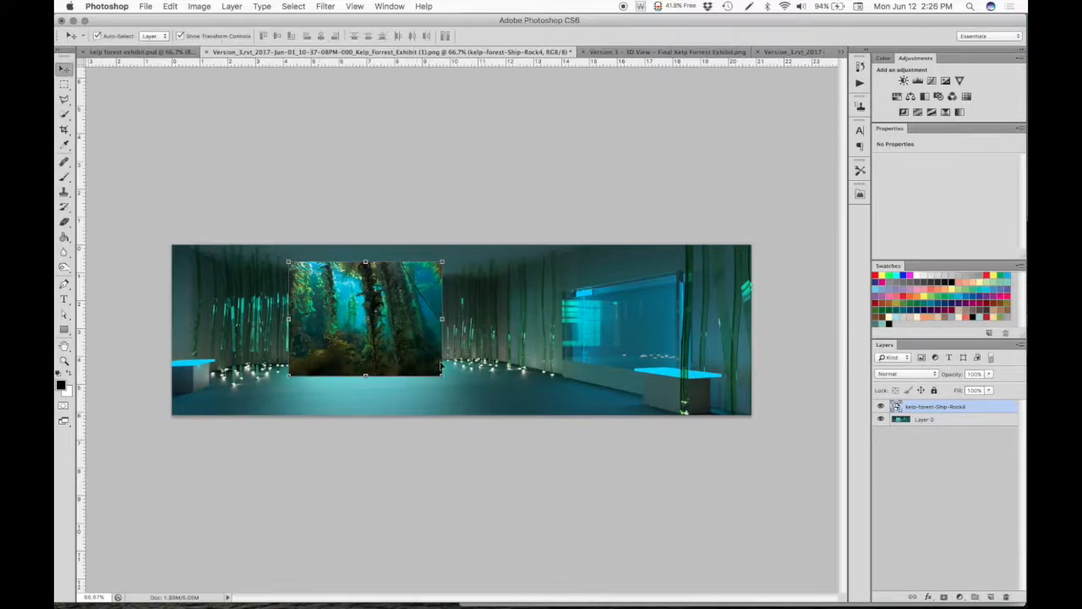
{"action": "left_click", "coordinate": [365, 465]}
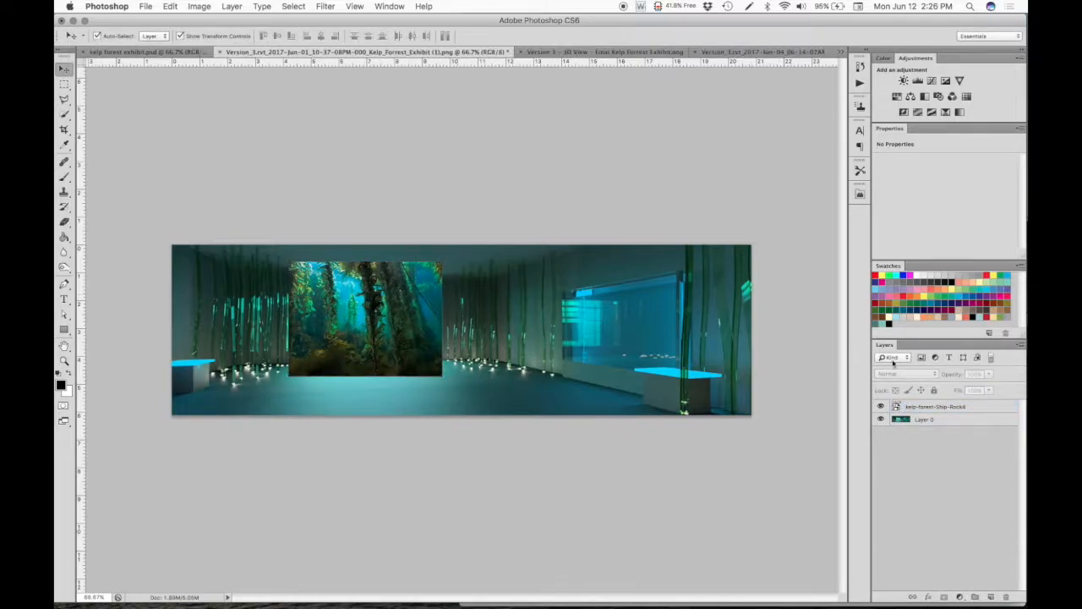
- Lower the kelp-forest-Ship-Rock4 layer's opacity to about 65% and nudge the image into alignment with the window behind it
{"action": "left_click", "coordinate": [951, 407]}
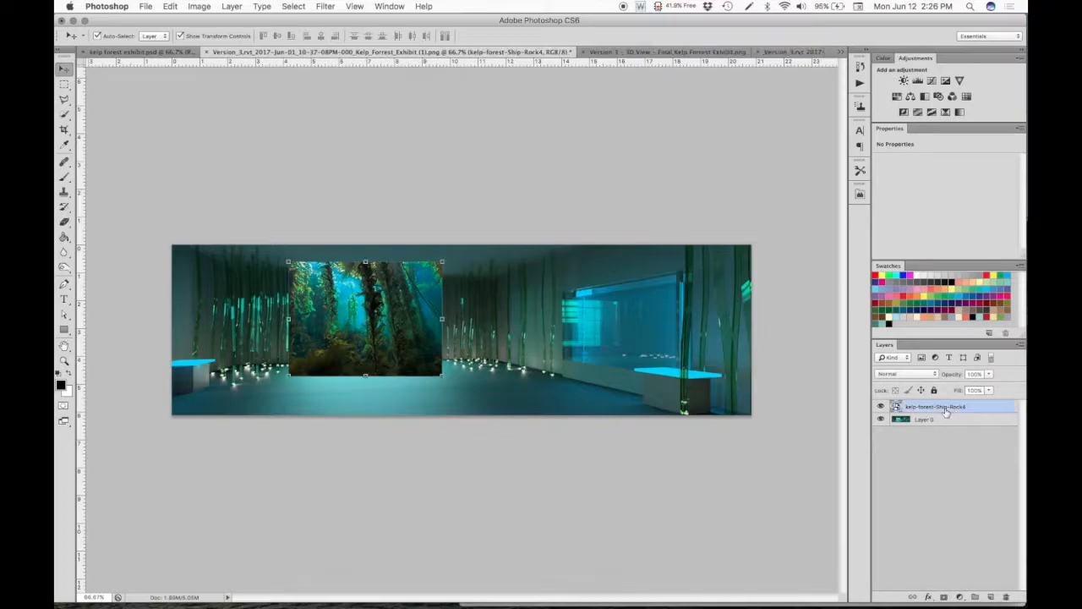
{"action": "left_click", "coordinate": [989, 373]}
{"action": "left_click_drag", "start_coordinate": [986, 385], "coordinate": [966, 386]}
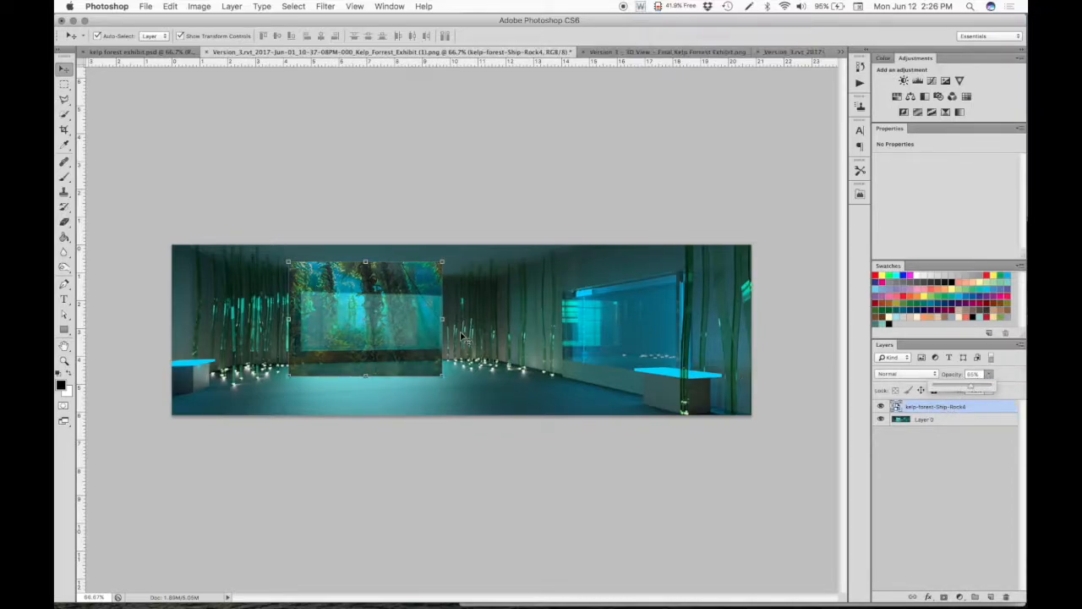
{"action": "left_click_drag", "start_coordinate": [405, 334], "coordinate": [412, 336]}
{"action": "left_click", "coordinate": [448, 520]}
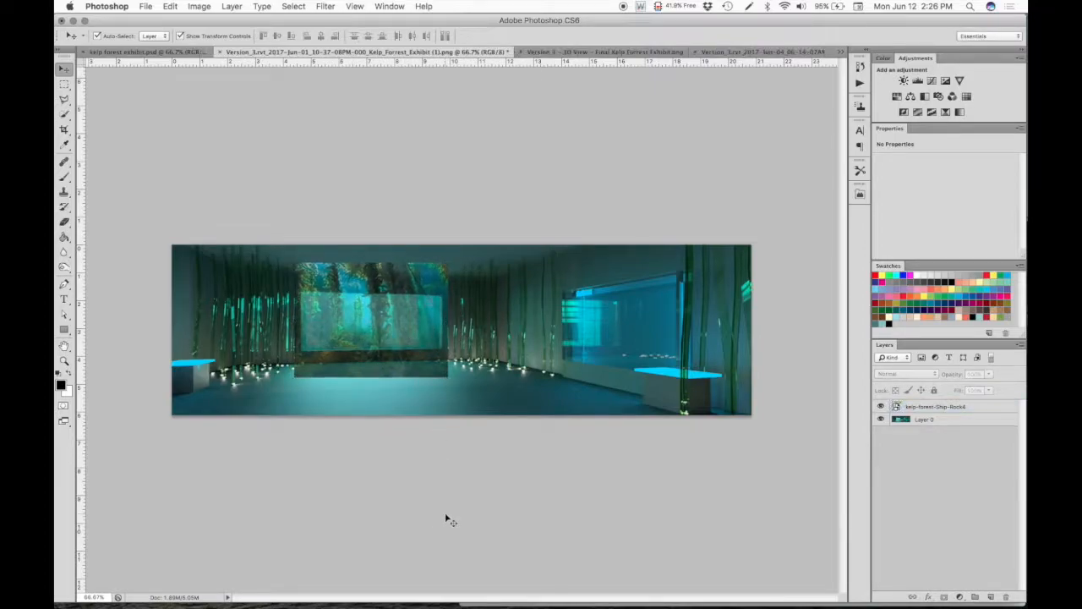
- Outline the back aquarium window with the Polygonal Lasso tool and make the kelp-forest-Ship-Rock4 layer active
{"action": "left_click", "coordinate": [65, 95]}
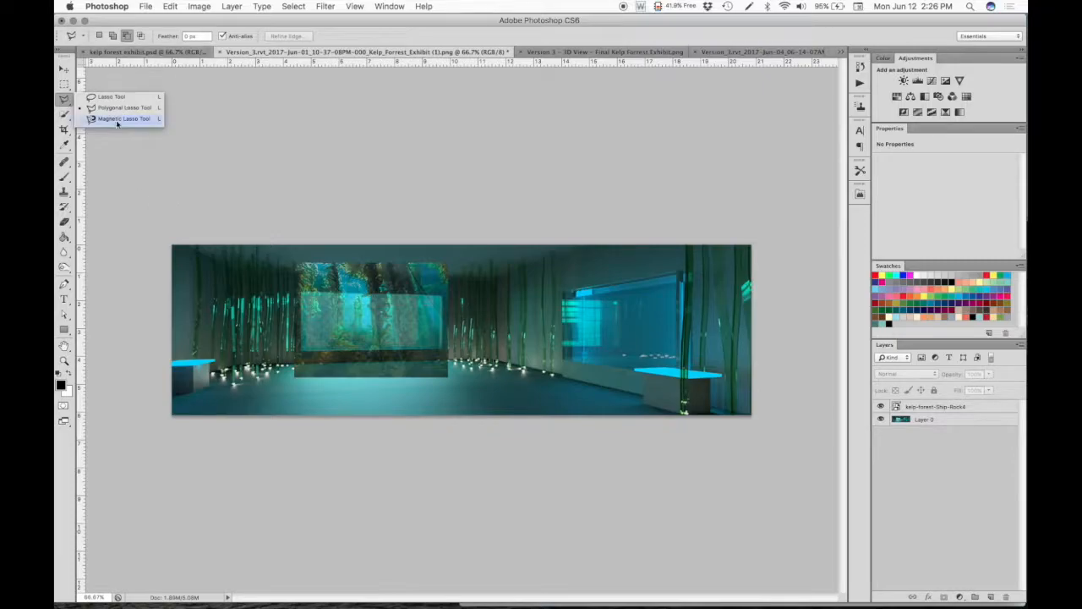
{"action": "left_click", "coordinate": [110, 109]}
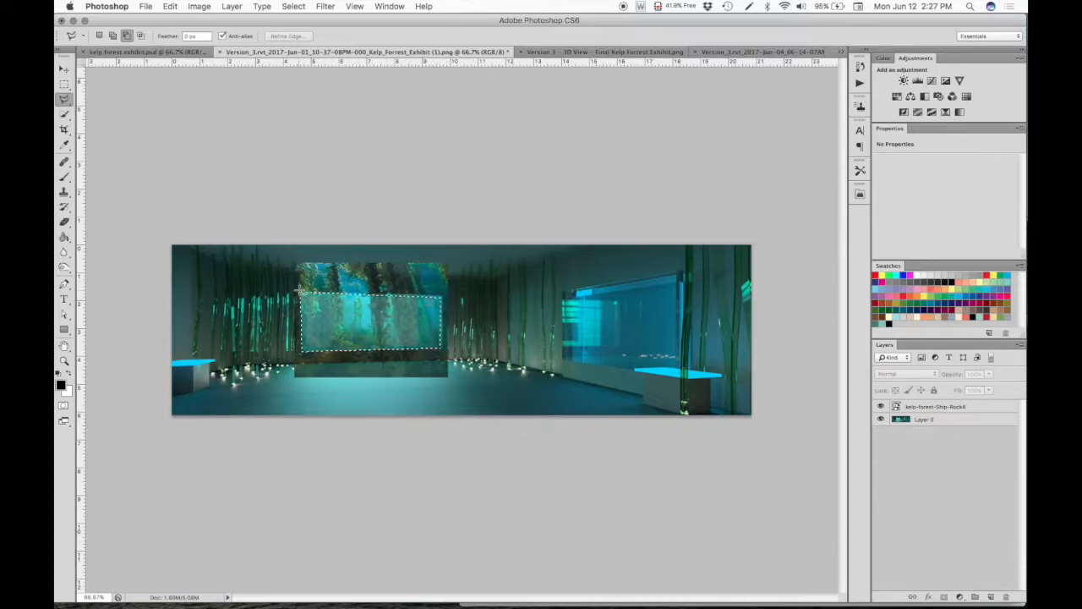
{"action": "left_click", "coordinate": [920, 401]}
{"action": "left_click", "coordinate": [917, 407]}
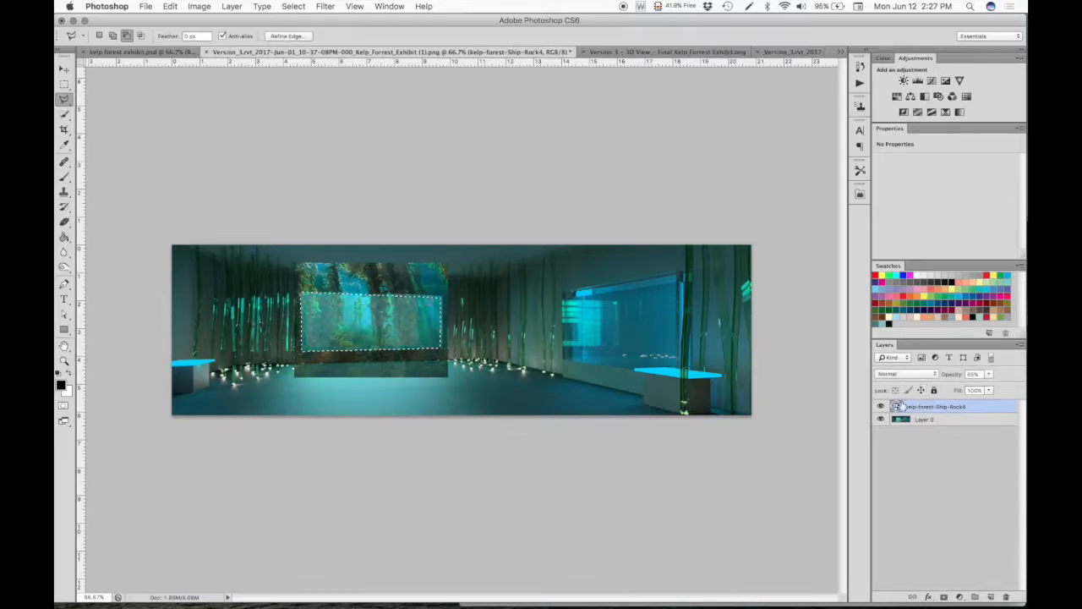
- Mask the kelp-forest-Ship-Rock4 layer to the window selection and outline the uncovered strip along the window's right edge with the Polygonal Lasso
{"action": "left_click", "coordinate": [943, 596]}
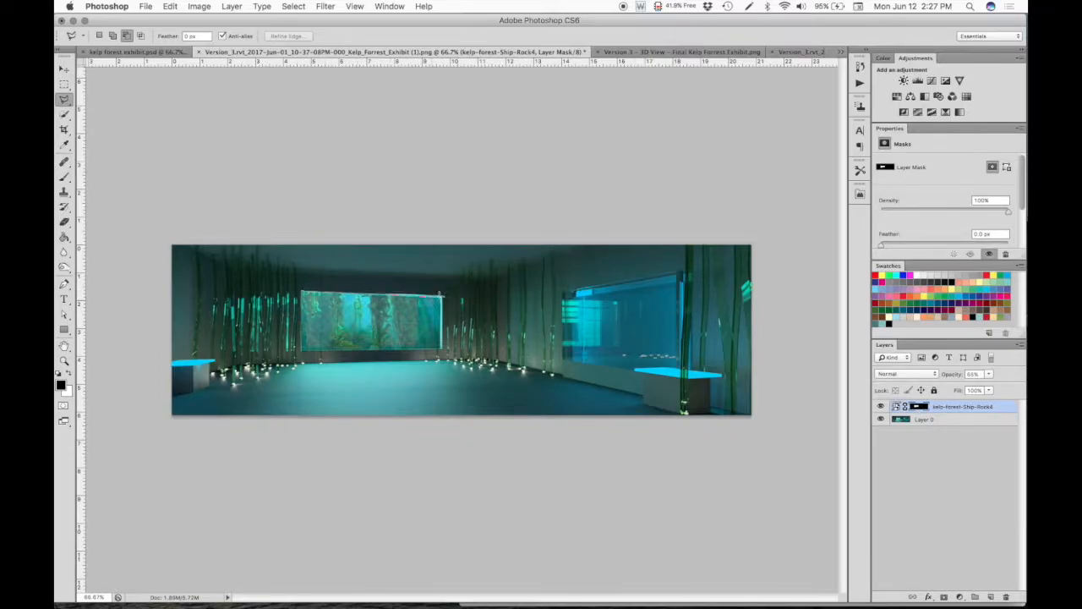
{"action": "left_click", "coordinate": [444, 295]}
{"action": "left_click", "coordinate": [439, 347]}
{"action": "left_click", "coordinate": [302, 290]}
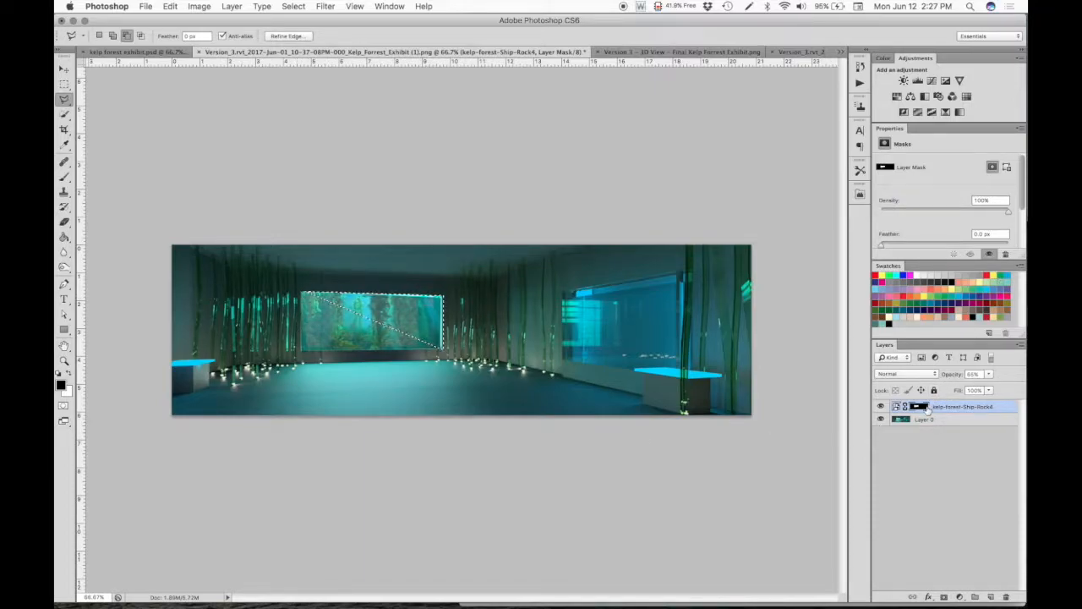
- Display the layer mask alone, erase the selected strip at the window's right edge to white, deselect, and return to the layer's image
{"action": "left_click", "coordinate": [927, 408], "text": "alt"}
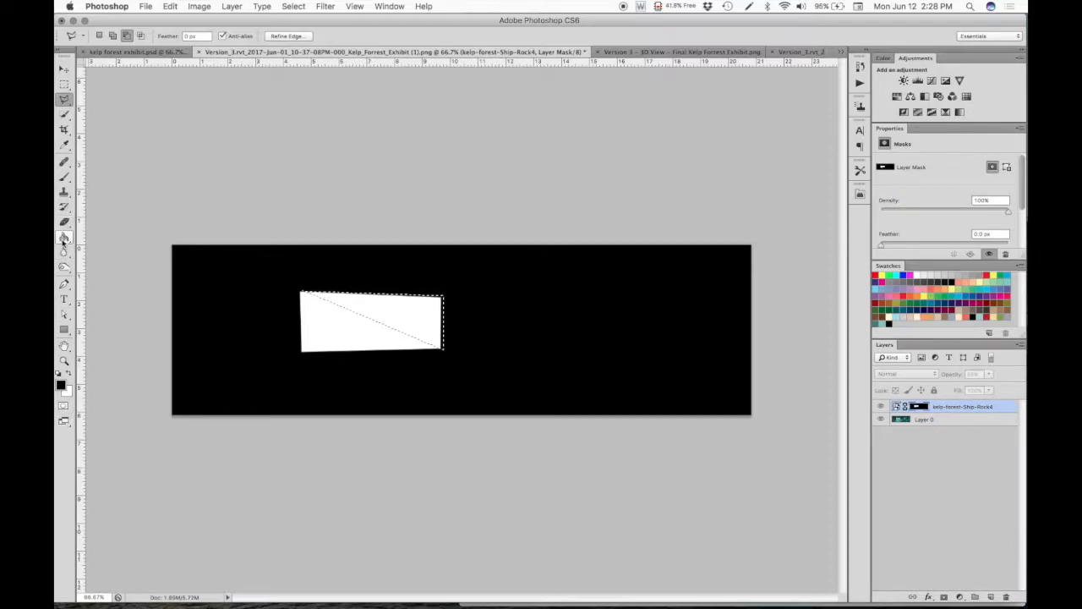
{"action": "left_click", "coordinate": [63, 238]}
{"action": "left_click", "coordinate": [135, 245]}
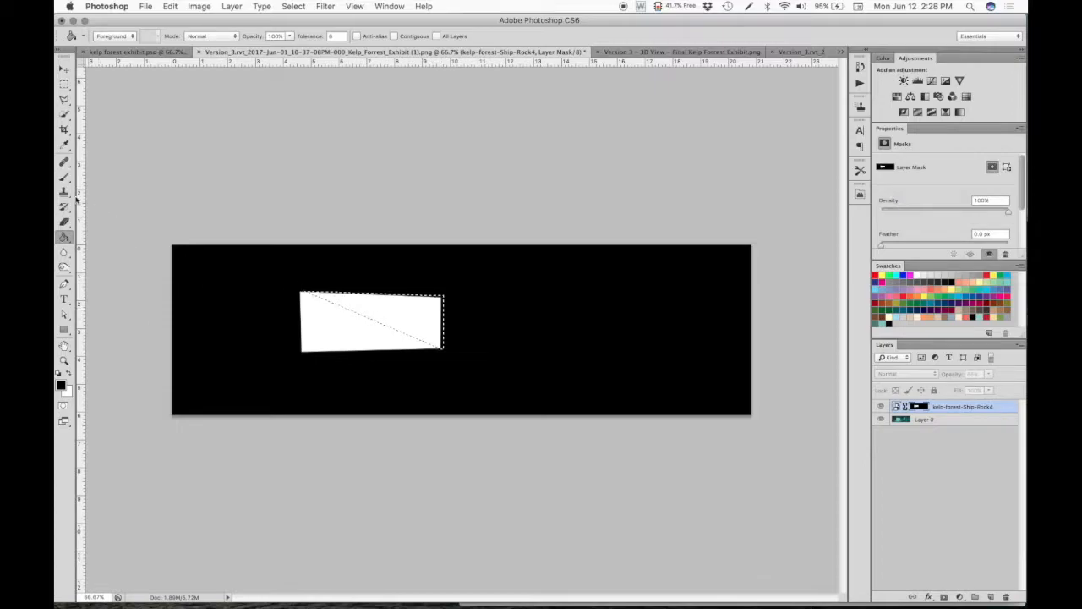
{"action": "left_click", "coordinate": [64, 221]}
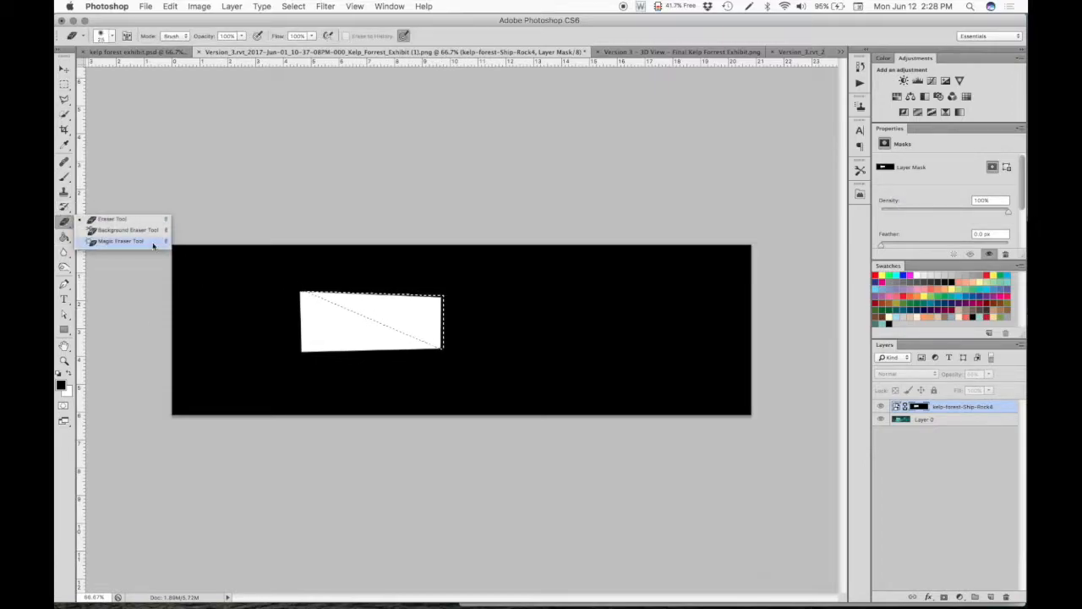
{"action": "left_click", "coordinate": [108, 219]}
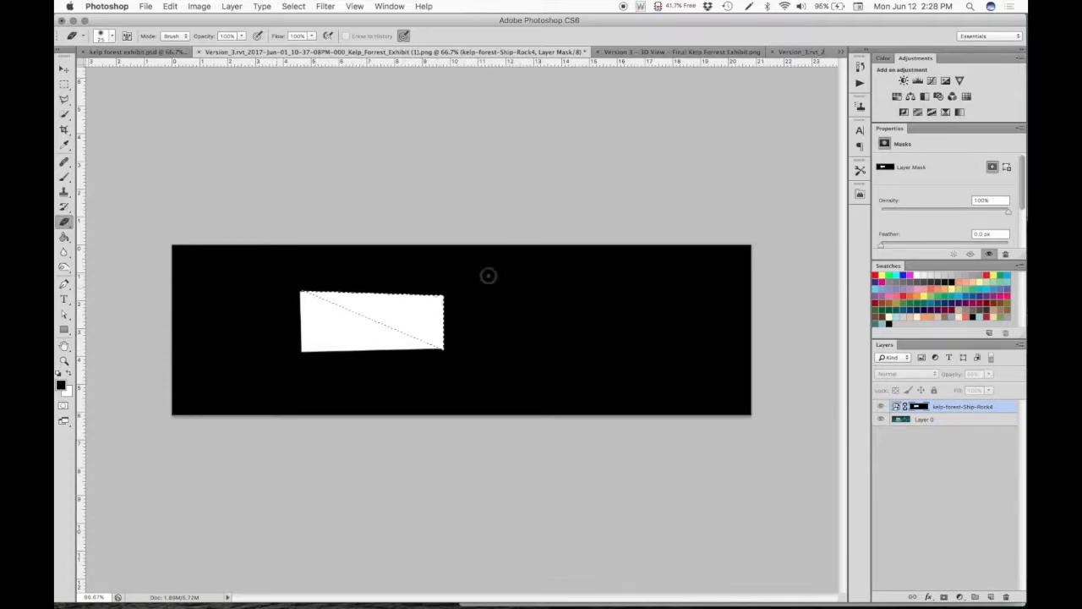
{"action": "mouse_move", "coordinate": [541, 596]}
{"action": "key", "text": "super+d"}
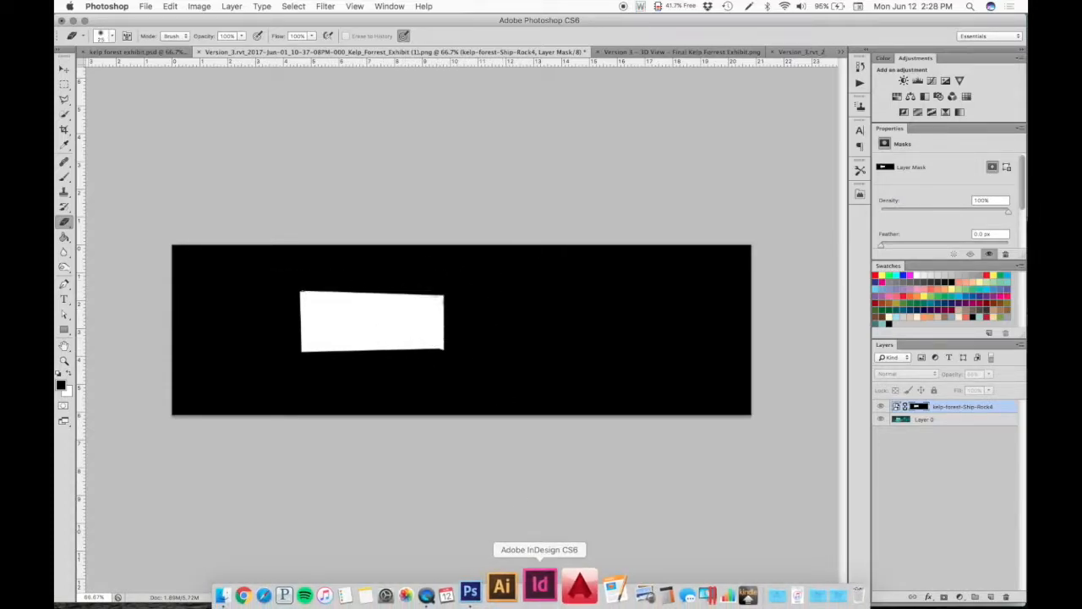
{"action": "left_click", "coordinate": [900, 407]}
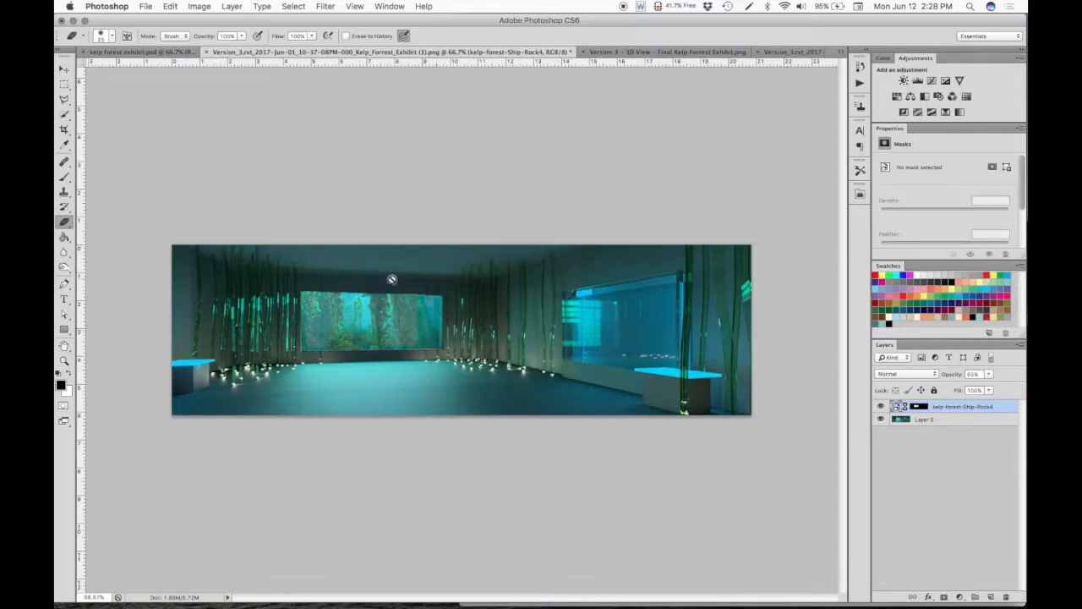
- In kelp forest exhibit.psd, try Color Dodge, Lighten and Linear Burn blending on the back window's kelp layer, then restore Multiply
{"action": "left_click", "coordinate": [157, 52]}
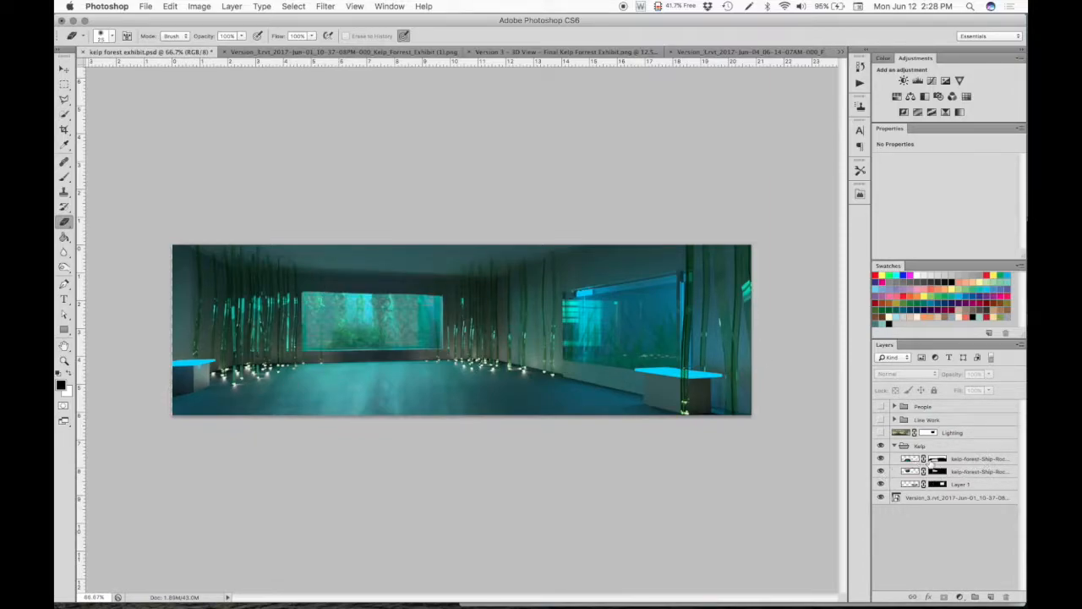
{"action": "left_click", "coordinate": [972, 471]}
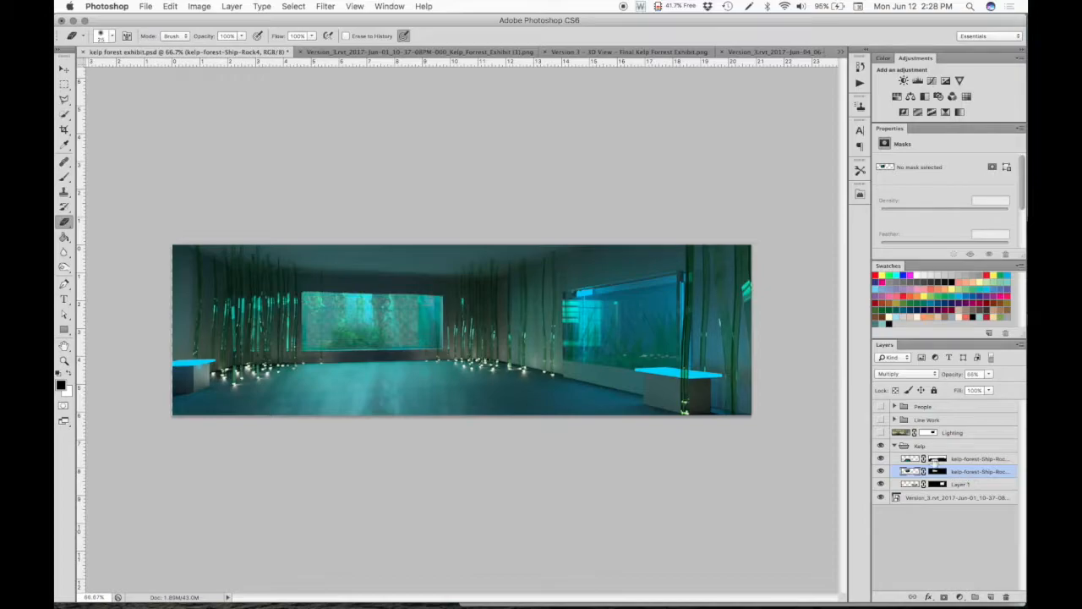
{"action": "left_click", "coordinate": [902, 374]}
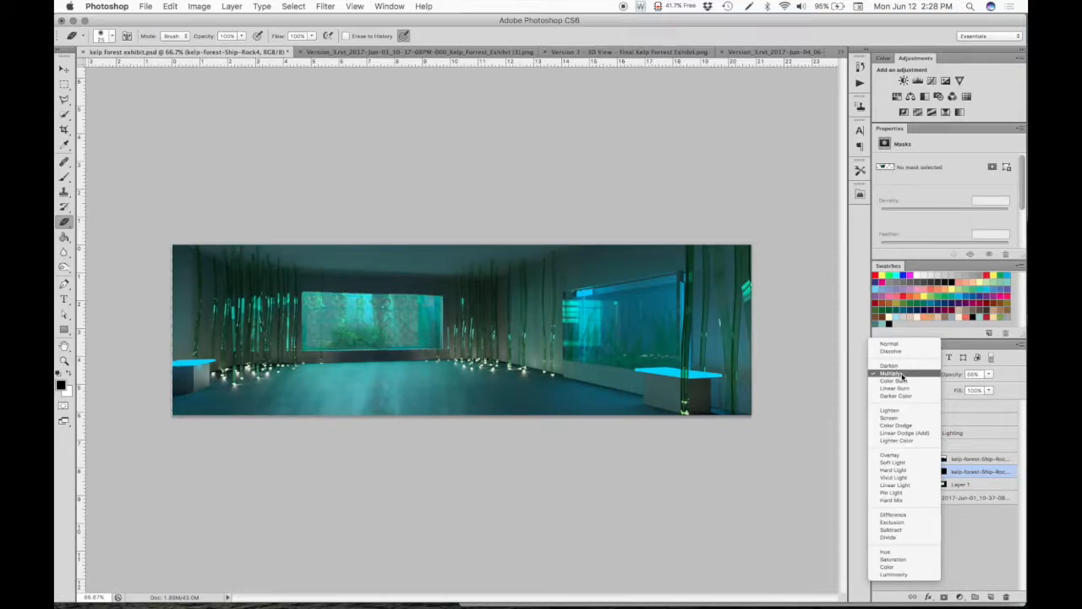
{"action": "left_click", "coordinate": [902, 374]}
{"action": "left_click", "coordinate": [902, 375]}
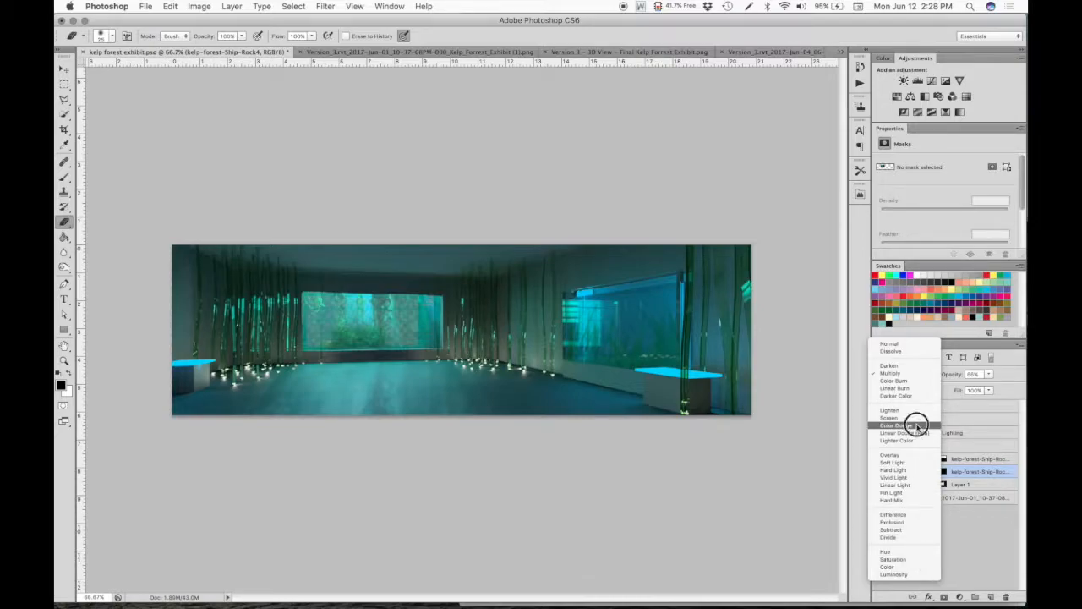
{"action": "left_click", "coordinate": [916, 425]}
{"action": "left_click", "coordinate": [902, 372]}
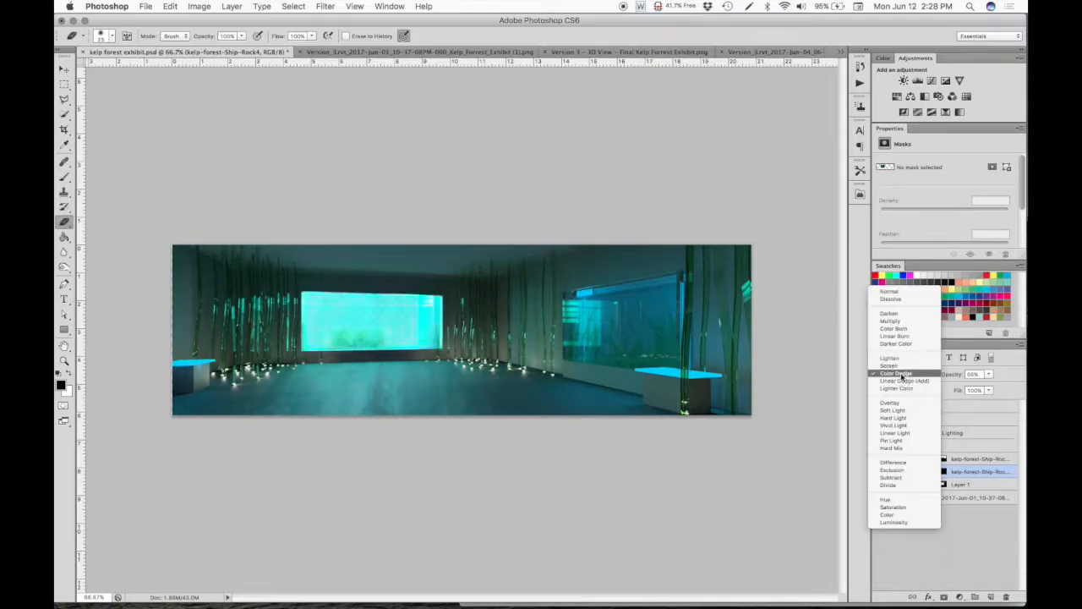
{"action": "left_click", "coordinate": [899, 360]}
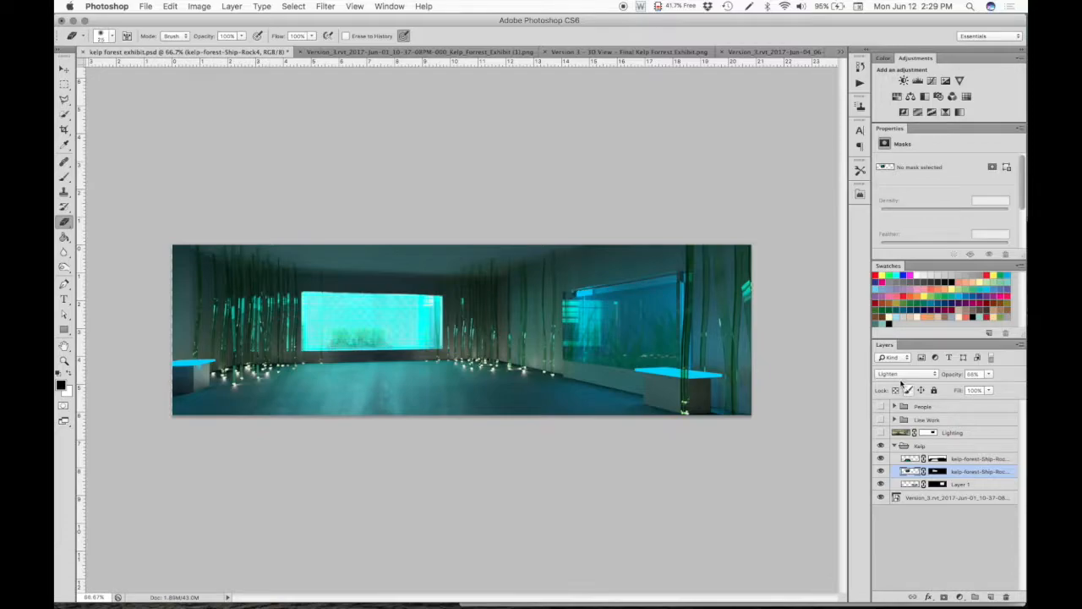
{"action": "left_click", "coordinate": [902, 374]}
{"action": "left_click", "coordinate": [894, 352]}
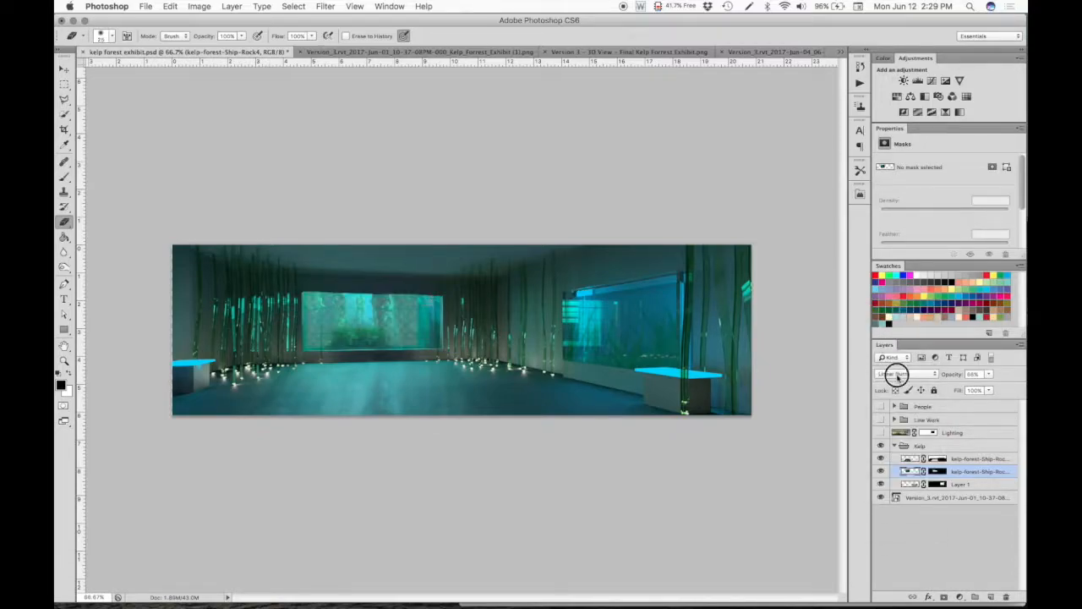
{"action": "left_click", "coordinate": [898, 376]}
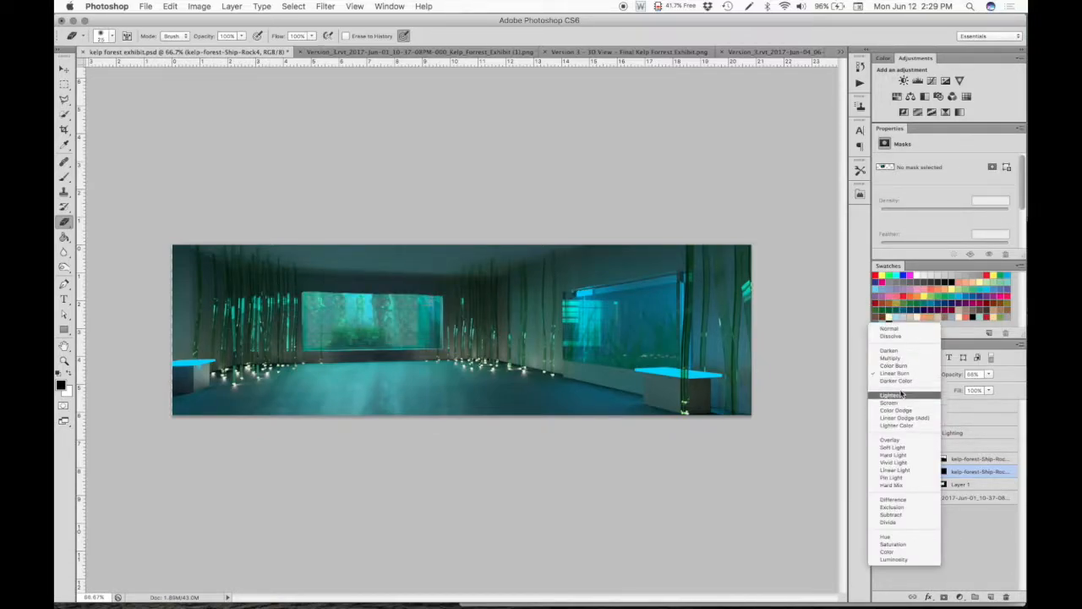
{"action": "left_click", "coordinate": [894, 358]}
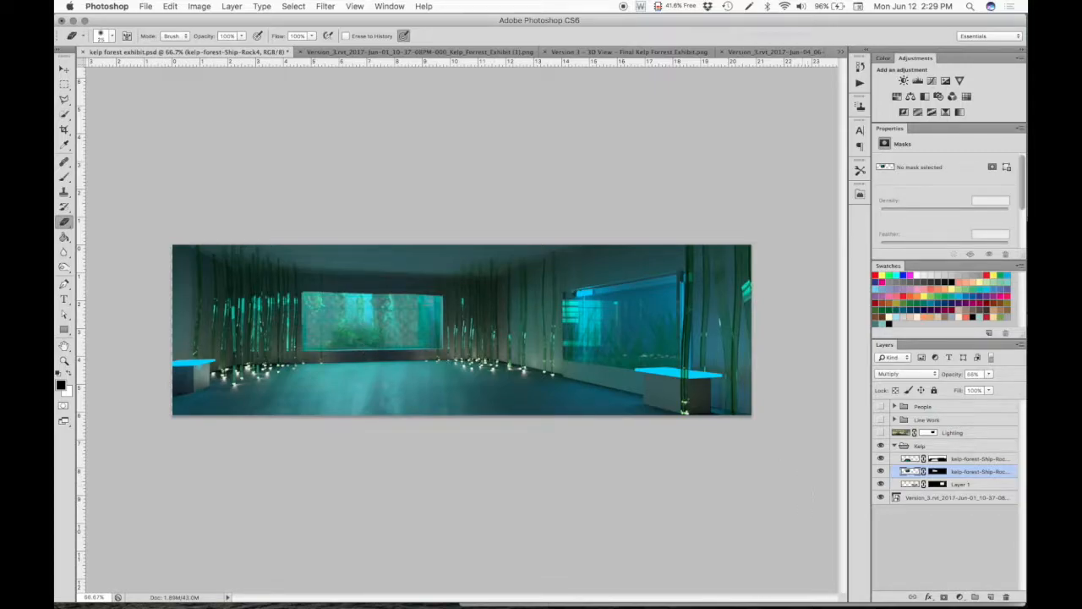
- Return to the original exhibit render and set the kelp-forest-Ship-Rock4 layer's blend mode to Multiply
{"action": "left_click", "coordinate": [444, 52]}
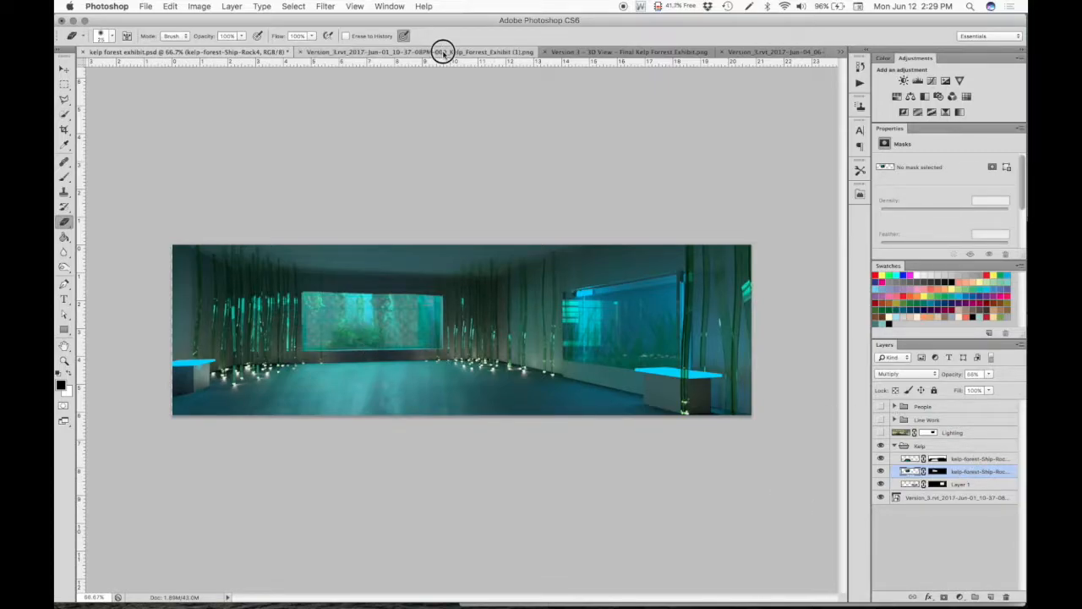
{"action": "left_click", "coordinate": [913, 373]}
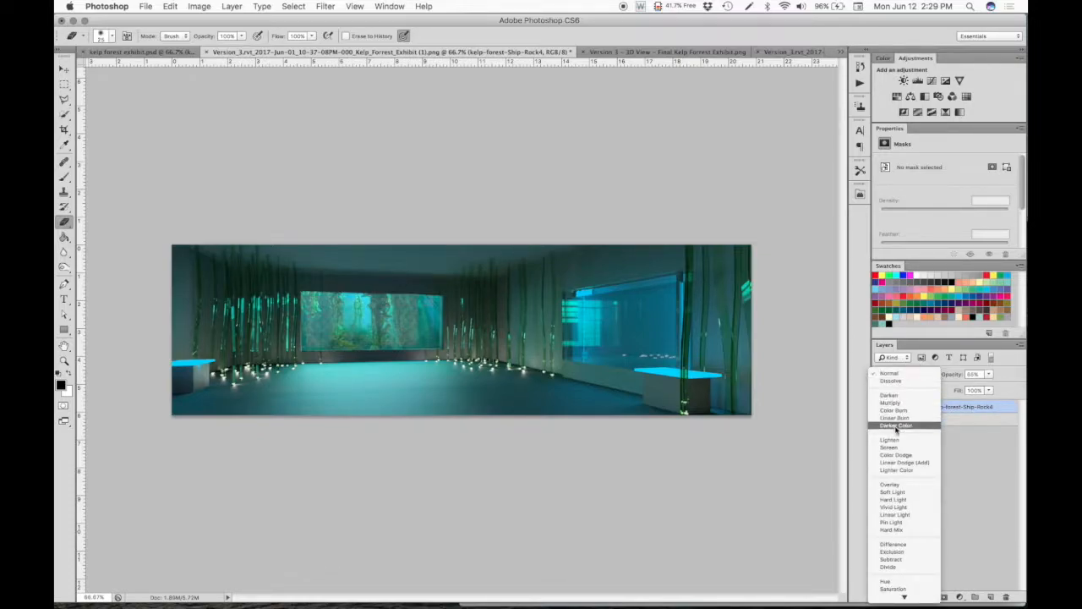
{"action": "left_click", "coordinate": [896, 403]}
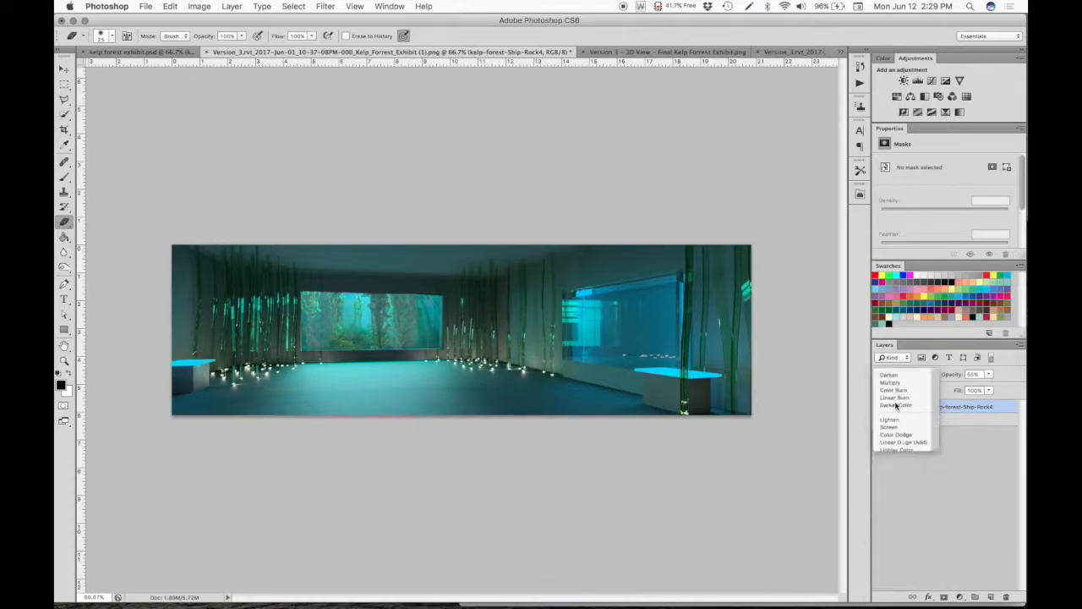
- In kelp forest exhibit.psd, isolate the floor reflection layer, examine its opacity and blend mode, and show the hidden layers again
{"action": "left_click", "coordinate": [119, 52]}
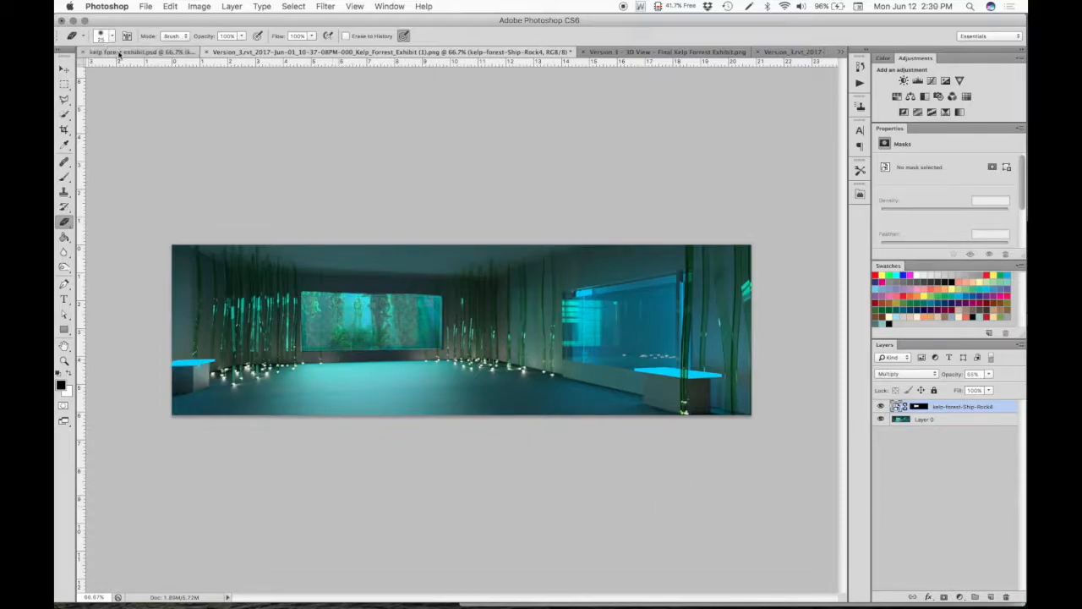
{"action": "left_click", "coordinate": [966, 458]}
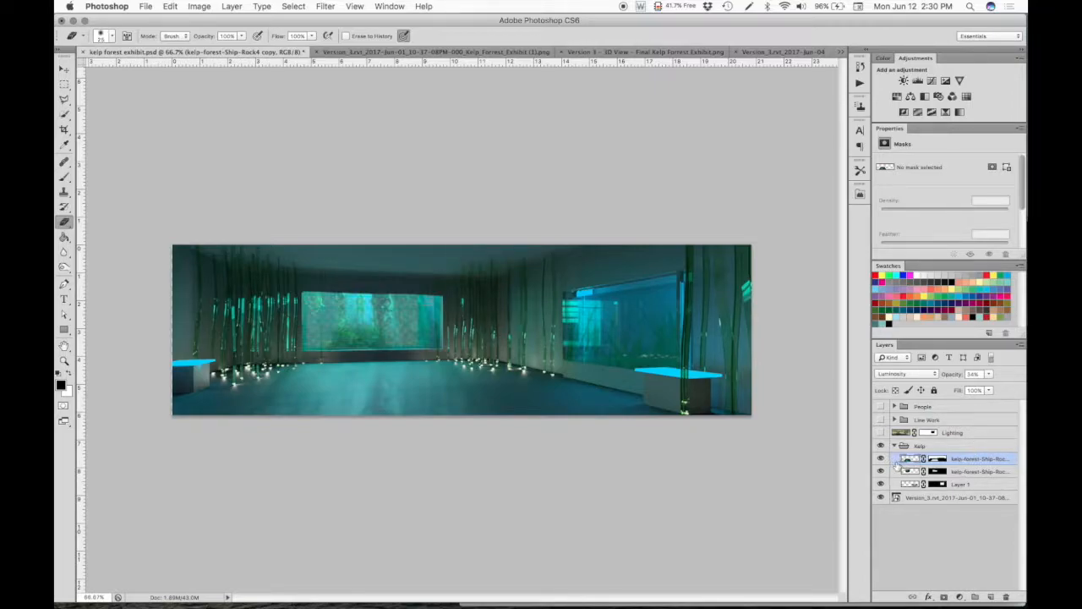
{"action": "left_click_drag", "start_coordinate": [880, 470], "coordinate": [880, 499]}
{"action": "left_click", "coordinate": [880, 445]}
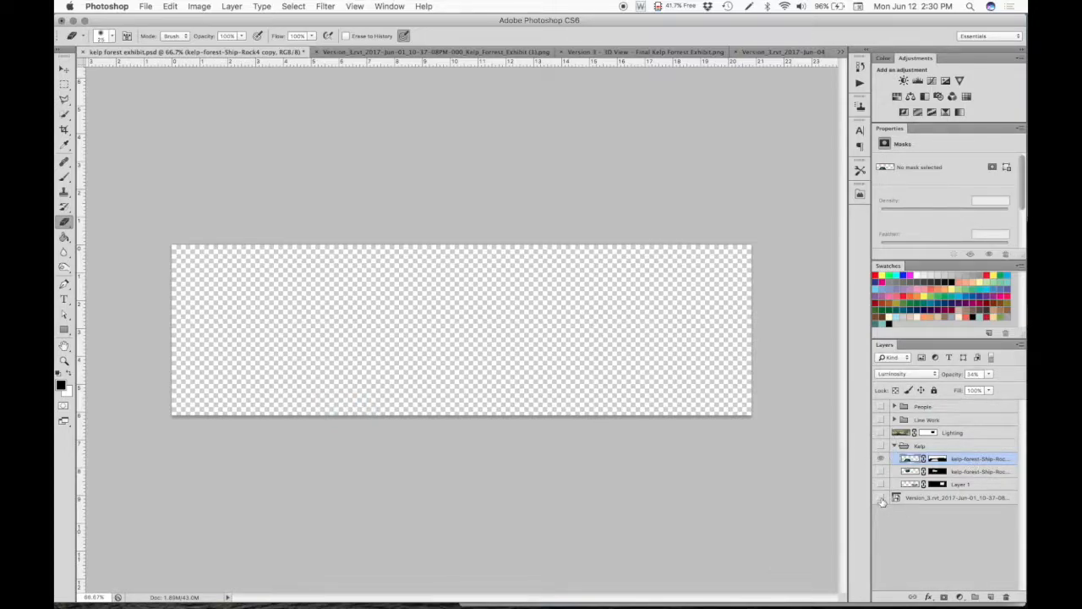
{"action": "left_click", "coordinate": [880, 446]}
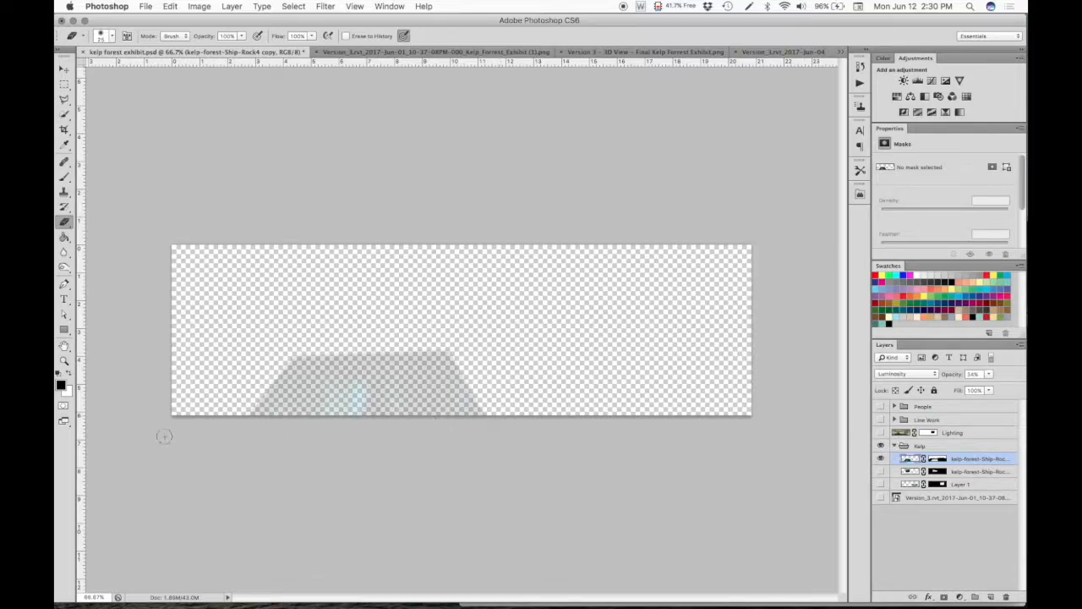
{"action": "left_click", "coordinate": [989, 375]}
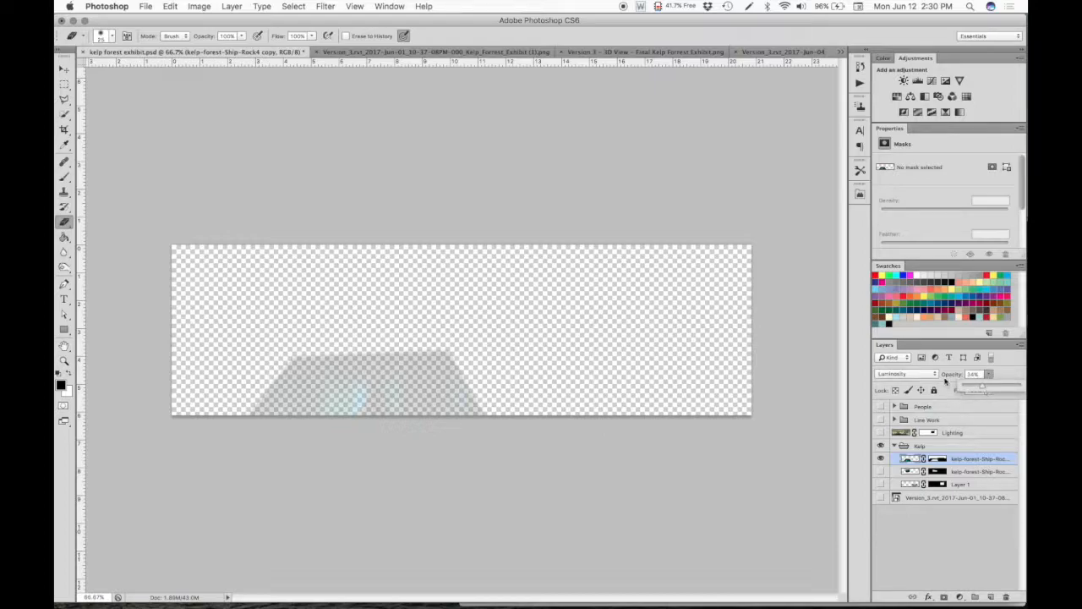
{"action": "left_click", "coordinate": [919, 374]}
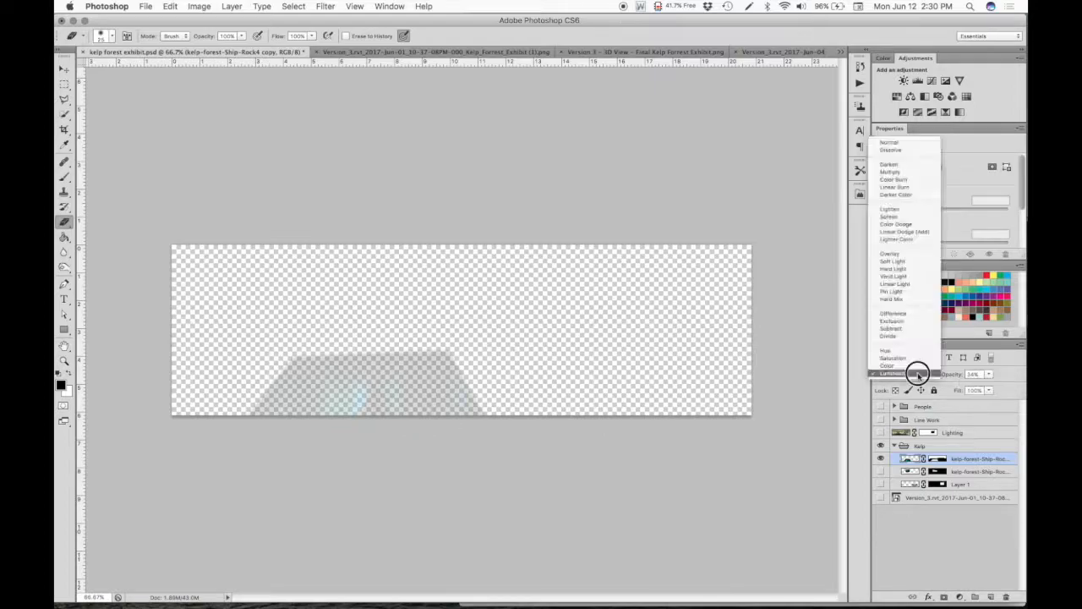
{"action": "left_click", "coordinate": [989, 381]}
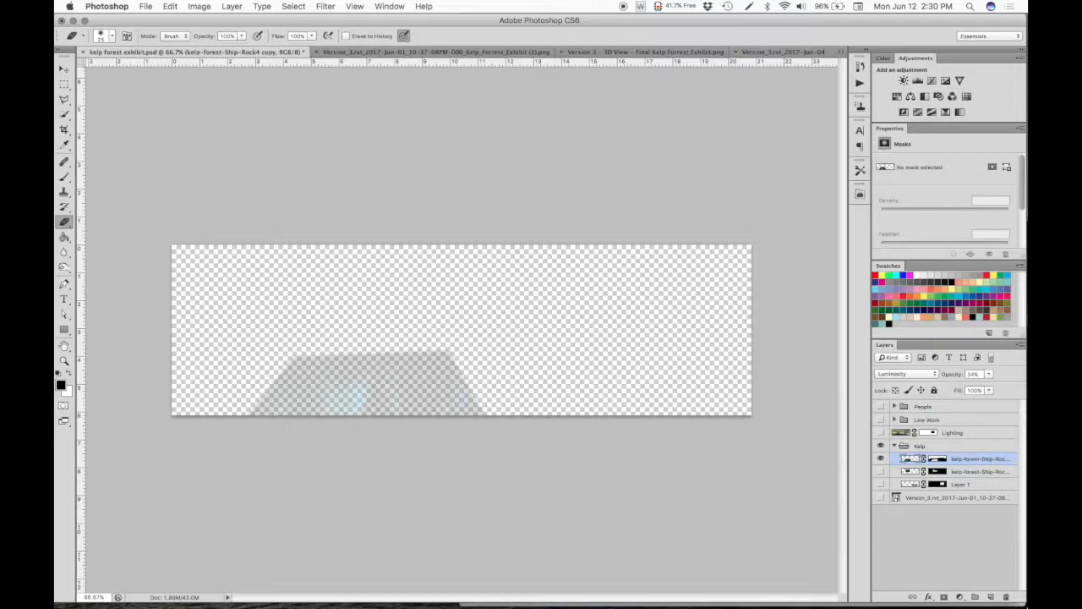
{"action": "left_click", "coordinate": [880, 498]}
{"action": "left_click_drag", "start_coordinate": [880, 490], "coordinate": [878, 467]}
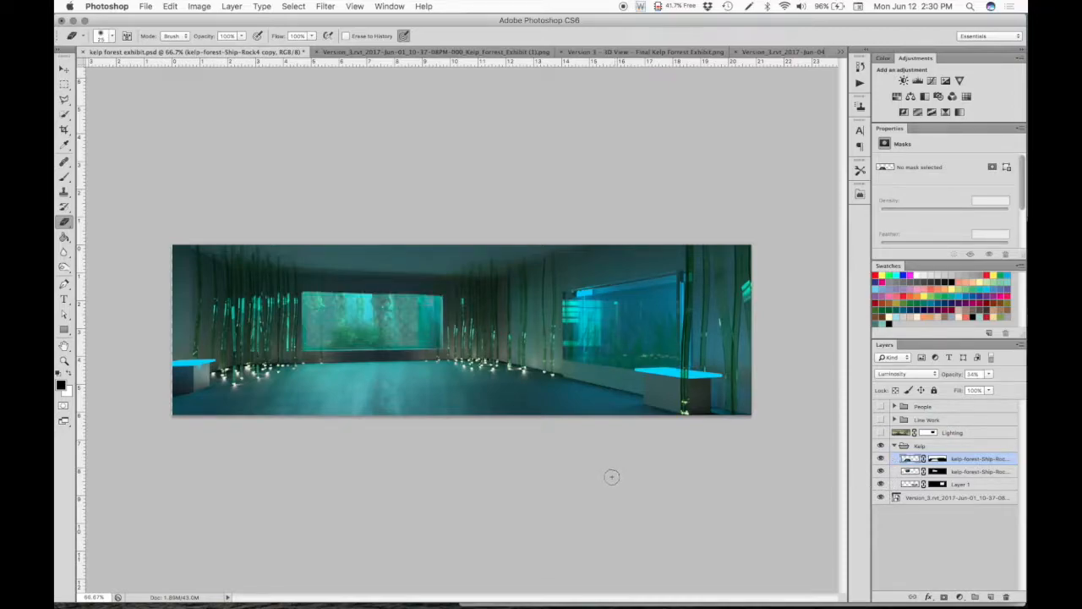
- Return to the original exhibit render and rasterize the kelp-forest-Ship-Rock4 layer while keeping its mask
{"action": "left_click", "coordinate": [389, 51]}
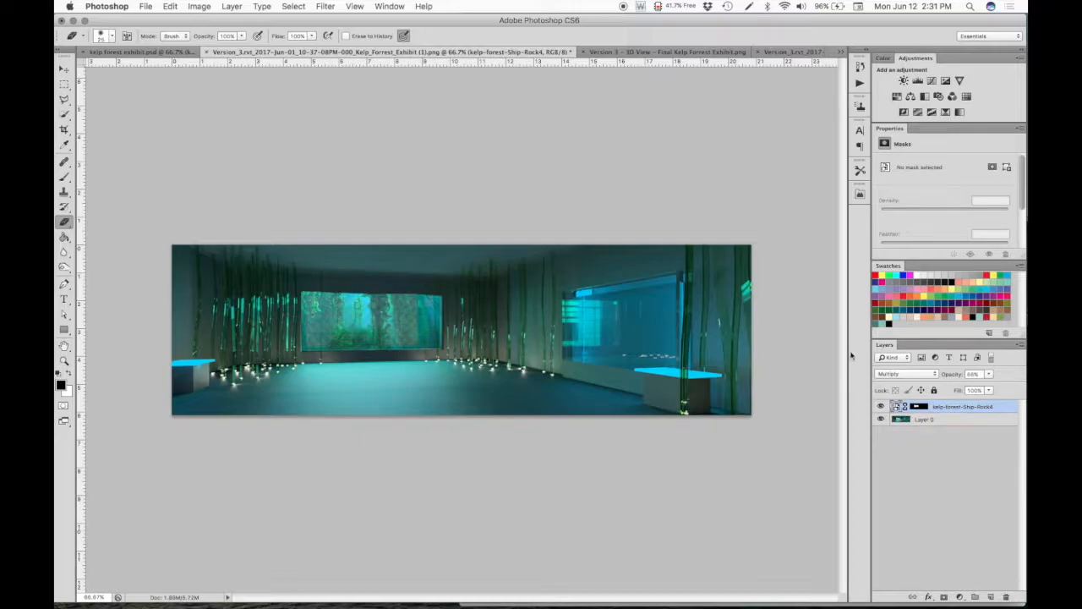
{"action": "right_click", "coordinate": [898, 407]}
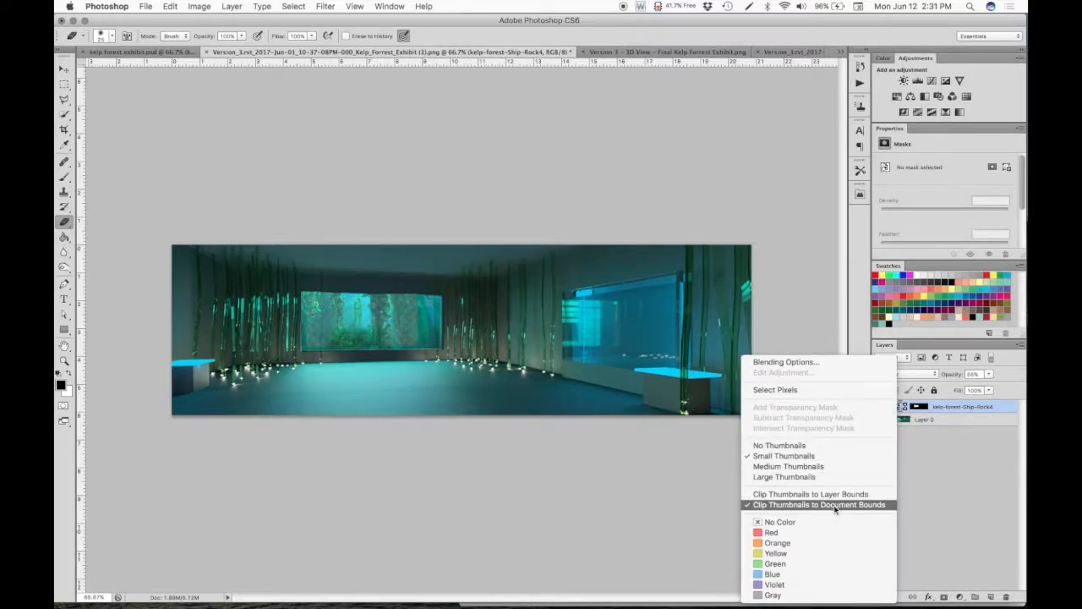
{"action": "left_click", "coordinate": [943, 407]}
{"action": "right_click", "coordinate": [942, 406]}
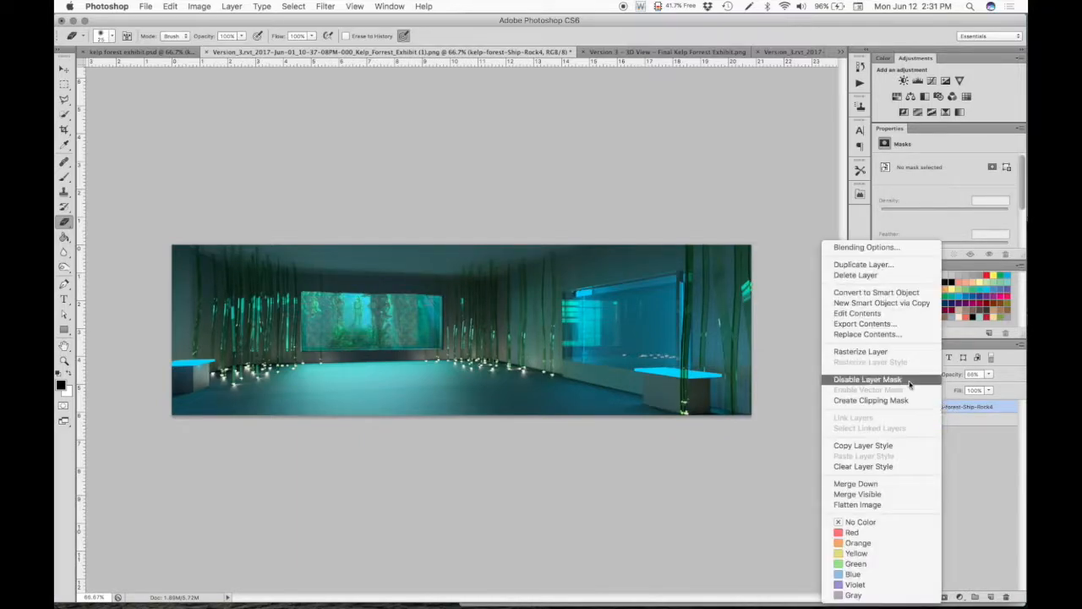
{"action": "left_click", "coordinate": [877, 352]}
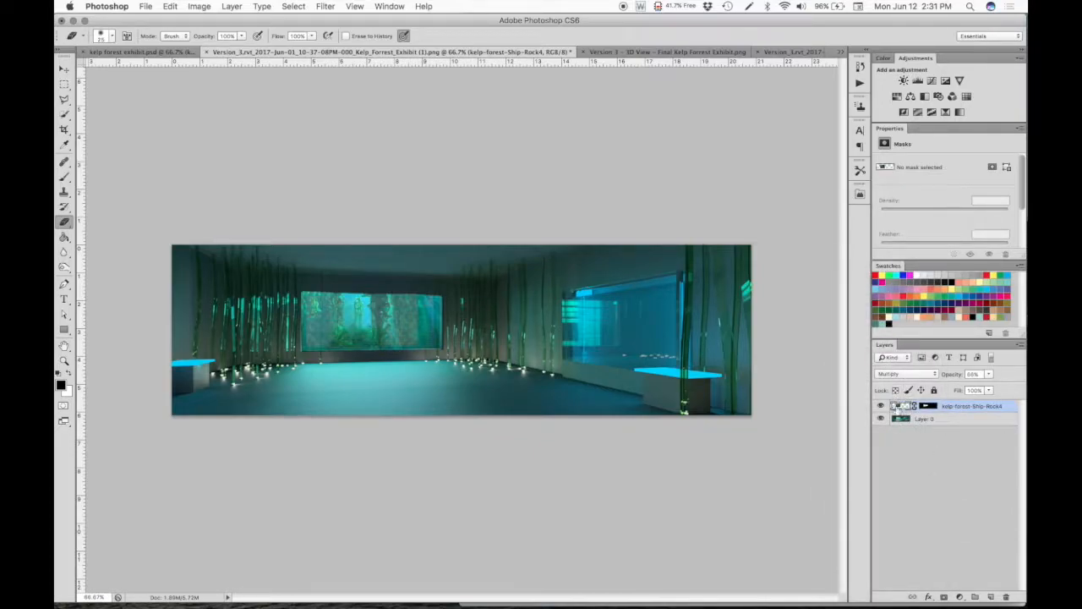
- Copy the whole unmasked kelp-forest-Ship-Rock4 image and paste it as a new layer
{"action": "left_click", "coordinate": [898, 406], "text": "super"}
{"action": "left_click", "coordinate": [959, 405]}
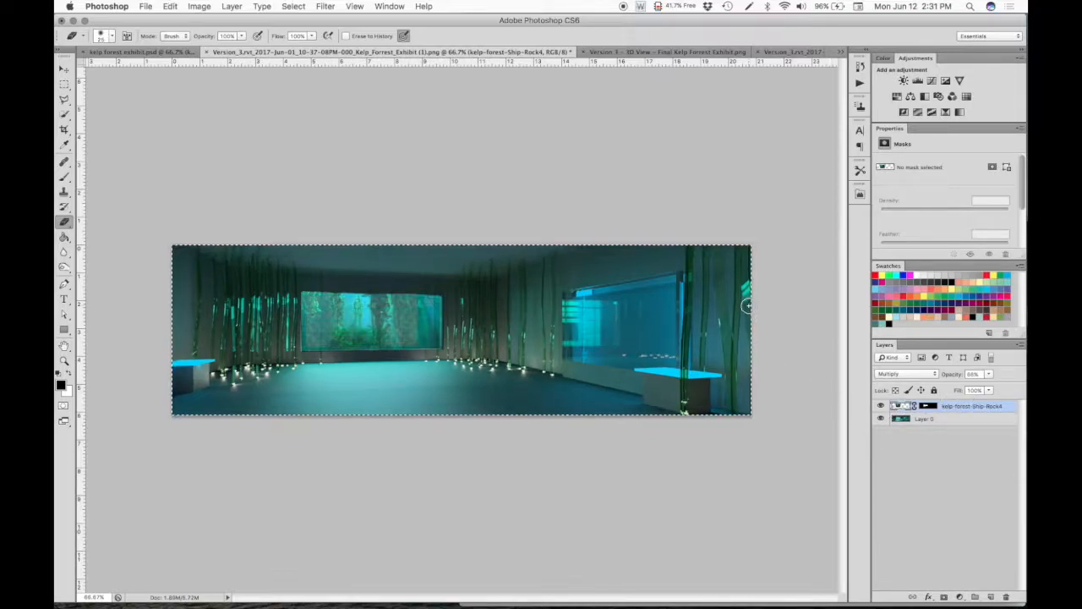
{"action": "key", "text": "super+v"}
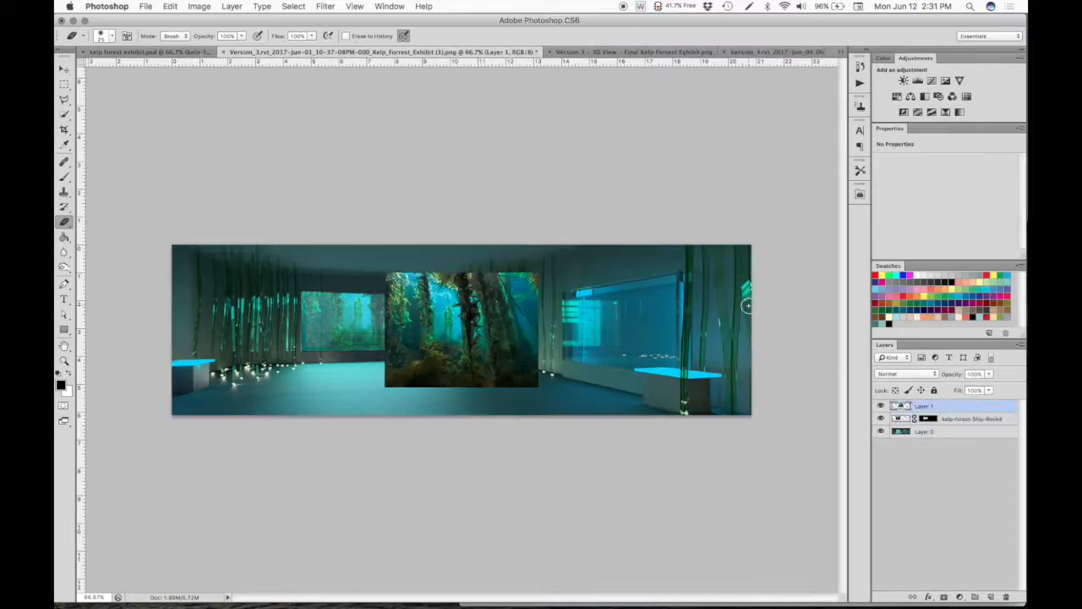
- Flip the pasted kelp image vertically and scale it to about 92% width and 79% height on the floor directly below the window
{"action": "left_click", "coordinate": [64, 70]}
{"action": "left_click_drag", "start_coordinate": [496, 302], "coordinate": [409, 300]}
{"action": "key", "text": "ctrl+t"}
{"action": "left_click_drag", "start_coordinate": [371, 261], "coordinate": [379, 446]}
{"action": "left_click_drag", "start_coordinate": [395, 398], "coordinate": [386, 368]}
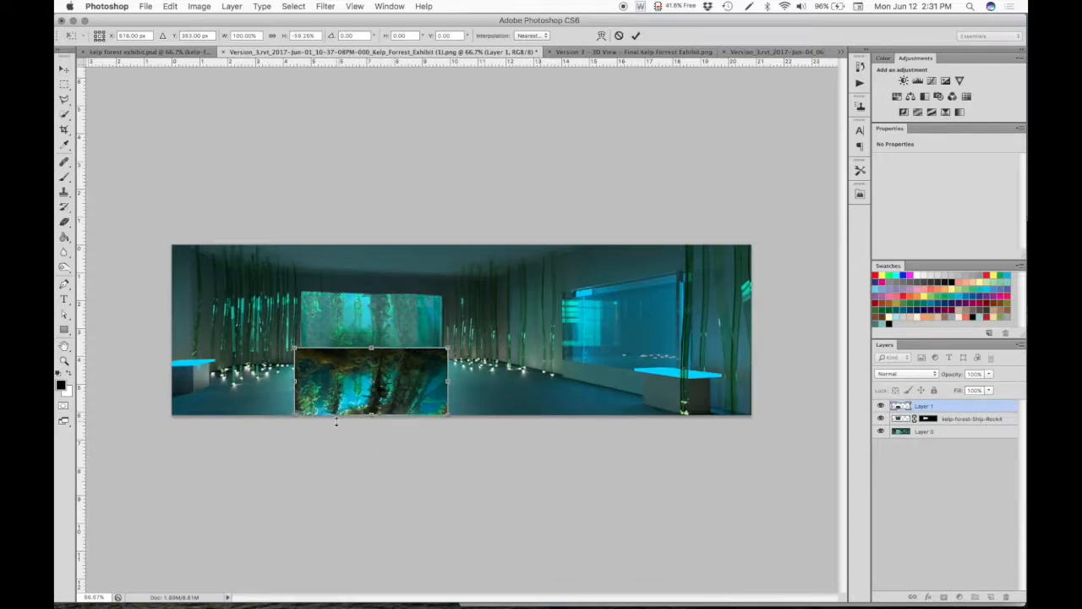
{"action": "left_click_drag", "start_coordinate": [295, 416], "coordinate": [300, 439]}
{"action": "left_click_drag", "start_coordinate": [443, 392], "coordinate": [444, 390]}
- Apply a Perspective transform to the flipped kelp image, widening its near edge so it spreads across the floor from the window
{"action": "left_click", "coordinate": [146, 6]}
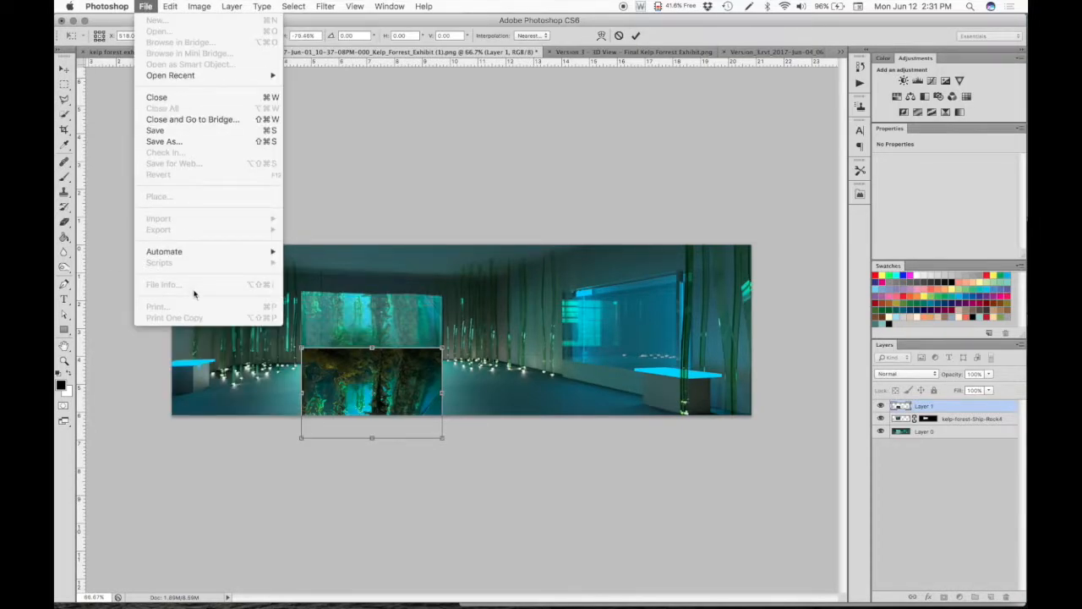
{"action": "mouse_move", "coordinate": [197, 6]}
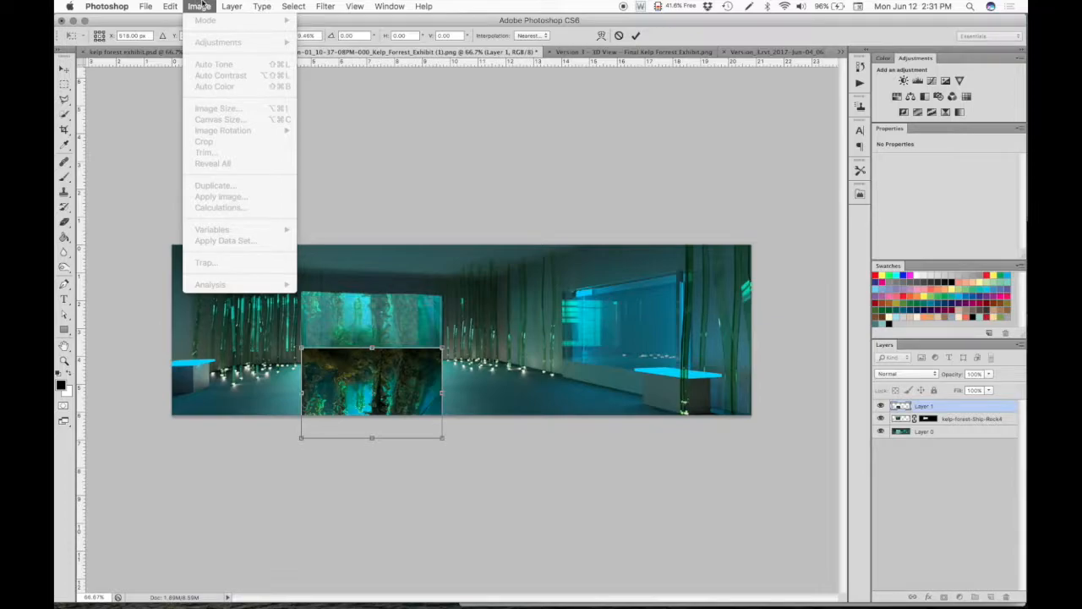
{"action": "mouse_move", "coordinate": [197, 268]}
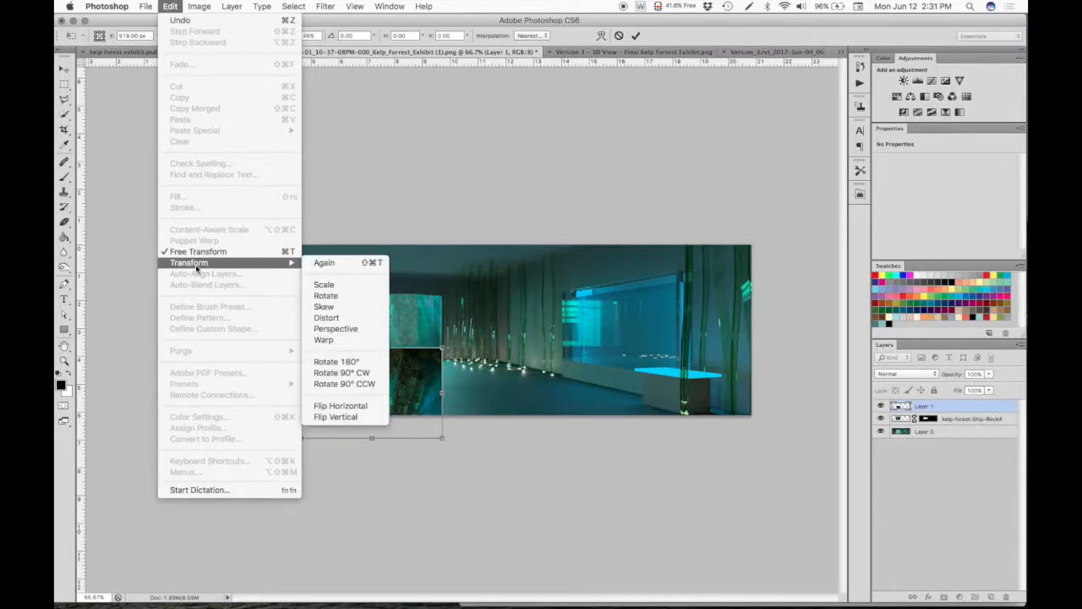
{"action": "left_click", "coordinate": [331, 328]}
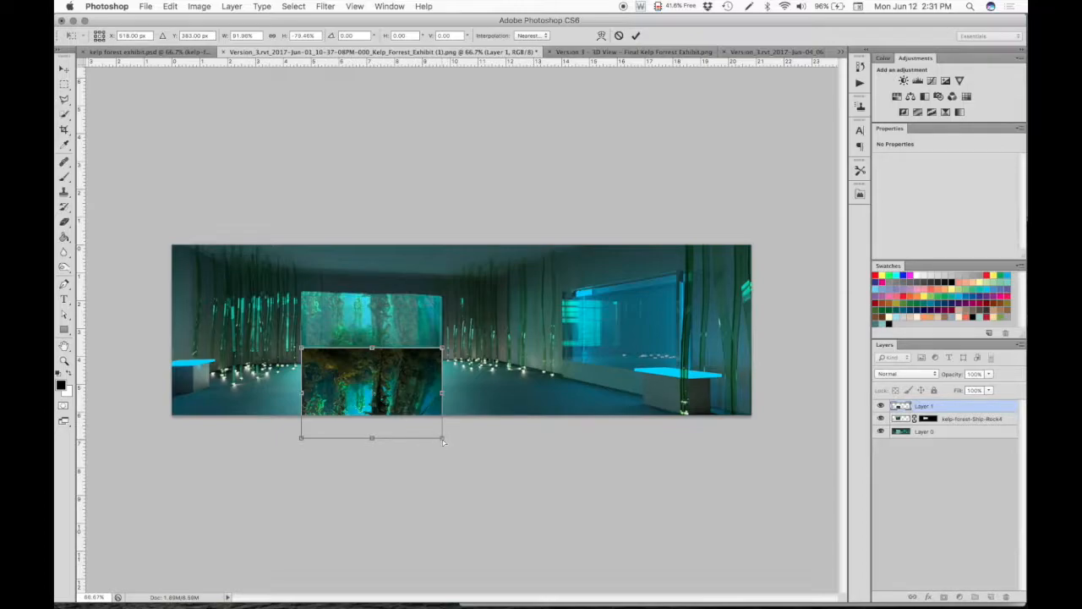
{"action": "left_click_drag", "start_coordinate": [443, 440], "coordinate": [542, 415]}
{"action": "mouse_move", "coordinate": [425, 369]}
{"action": "left_mouse_down"}
{"action": "mouse_move", "coordinate": [421, 381]}
{"action": "mouse_move", "coordinate": [422, 366]}
{"action": "left_mouse_up"}
{"action": "key", "text": "Return"}
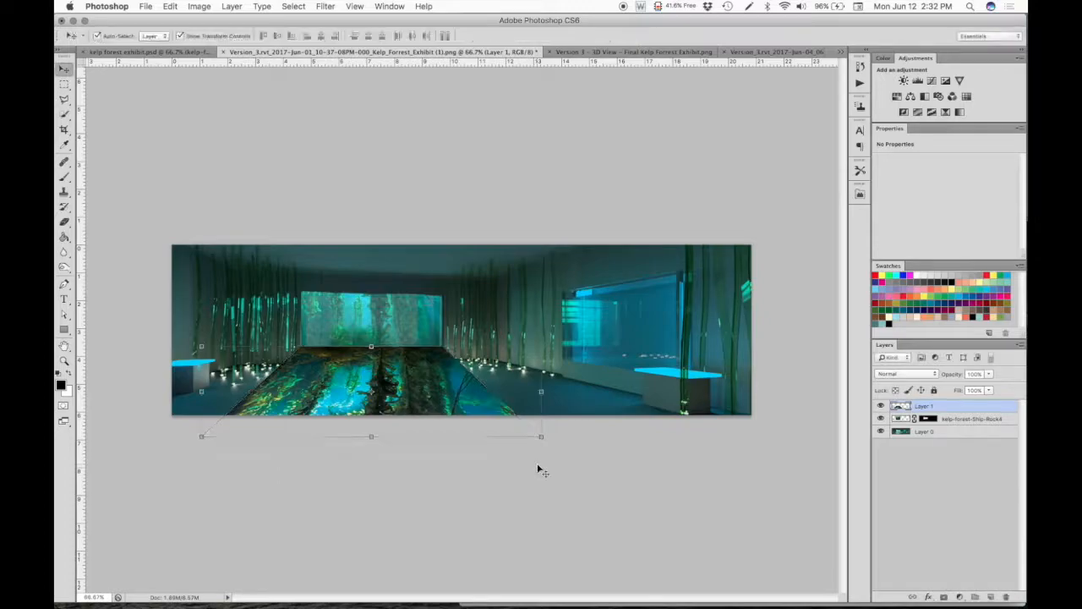
{"action": "left_click", "coordinate": [564, 472]}
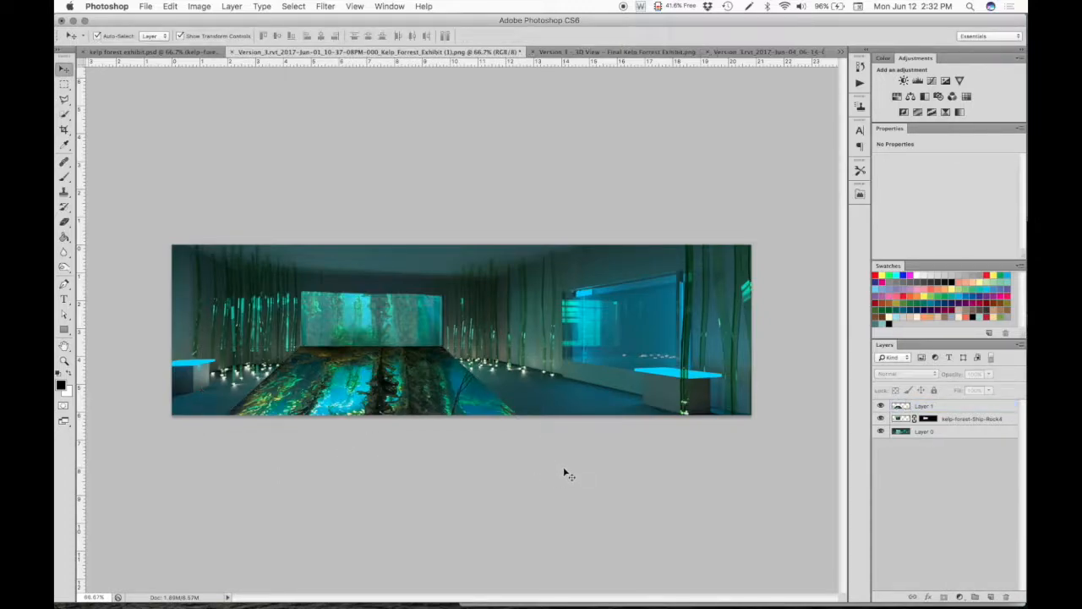
- Set Layer 1's opacity to 35% and blend mode to Luminosity, and compare the reflection with kelp forest exhibit.psd
{"action": "left_click", "coordinate": [968, 409]}
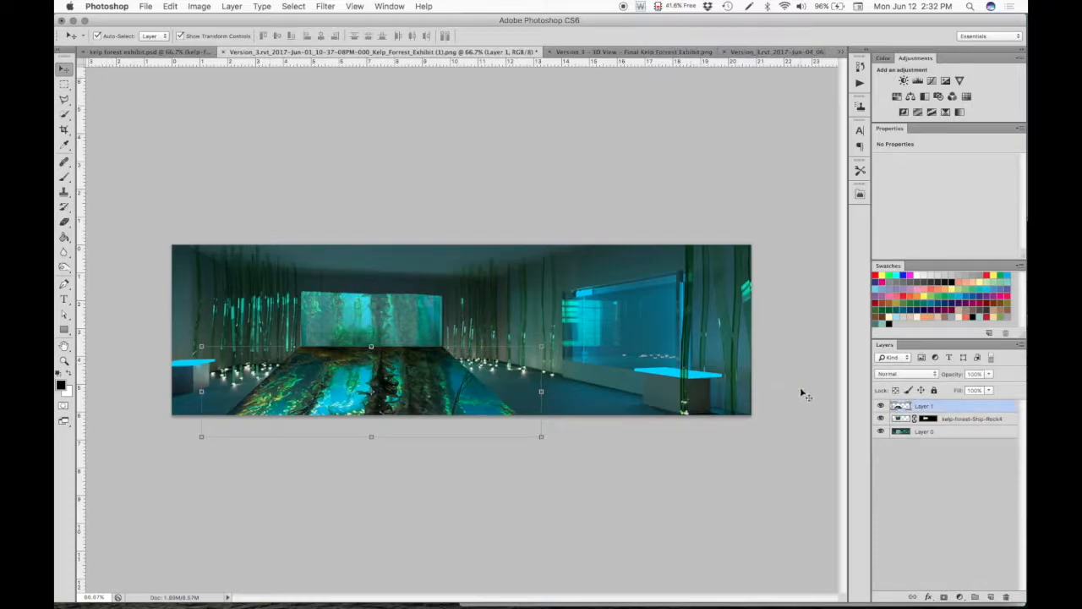
{"action": "left_click", "coordinate": [989, 374]}
{"action": "left_click_drag", "start_coordinate": [962, 395], "coordinate": [953, 388]}
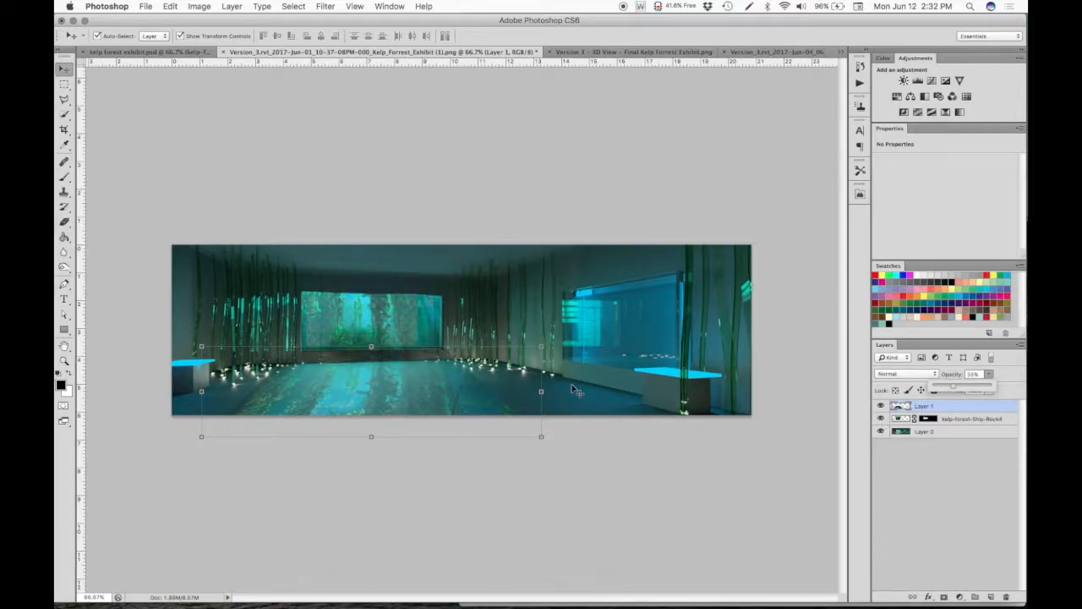
{"action": "left_click", "coordinate": [904, 373]}
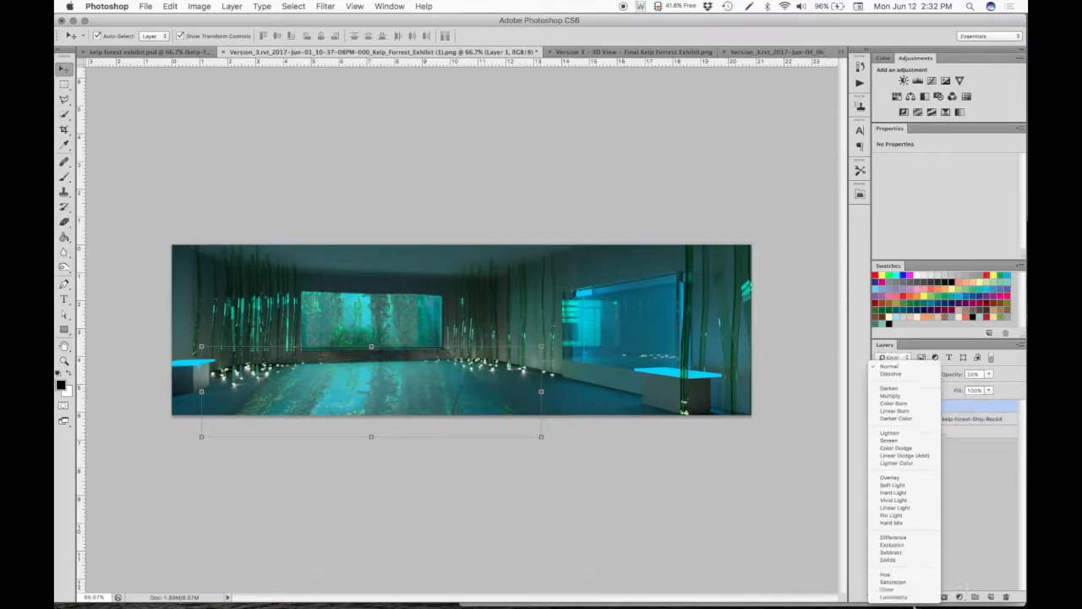
{"action": "left_click", "coordinate": [902, 594]}
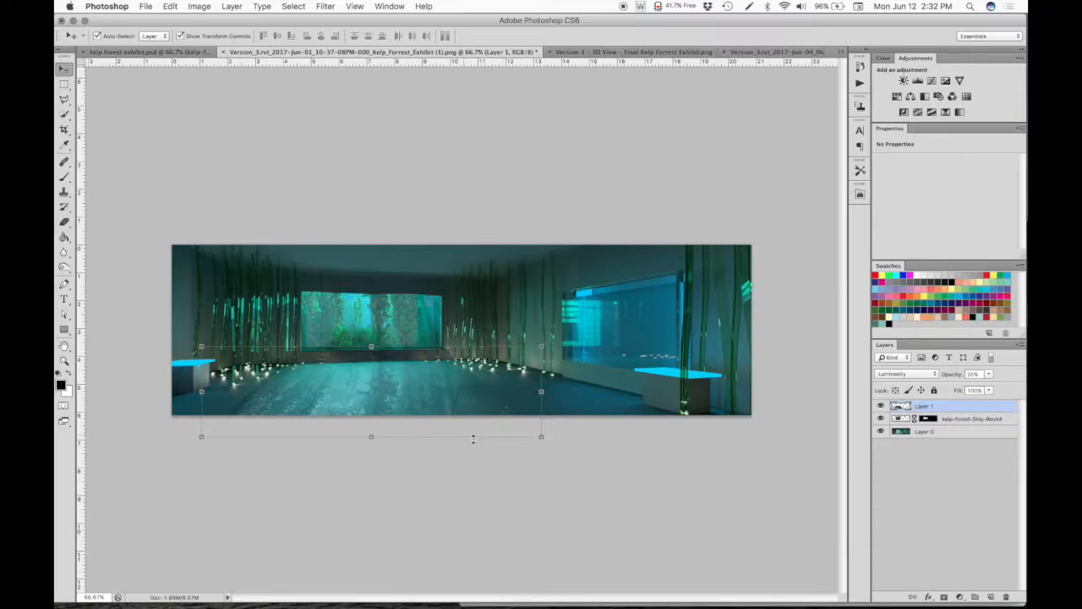
{"action": "left_click", "coordinate": [587, 530]}
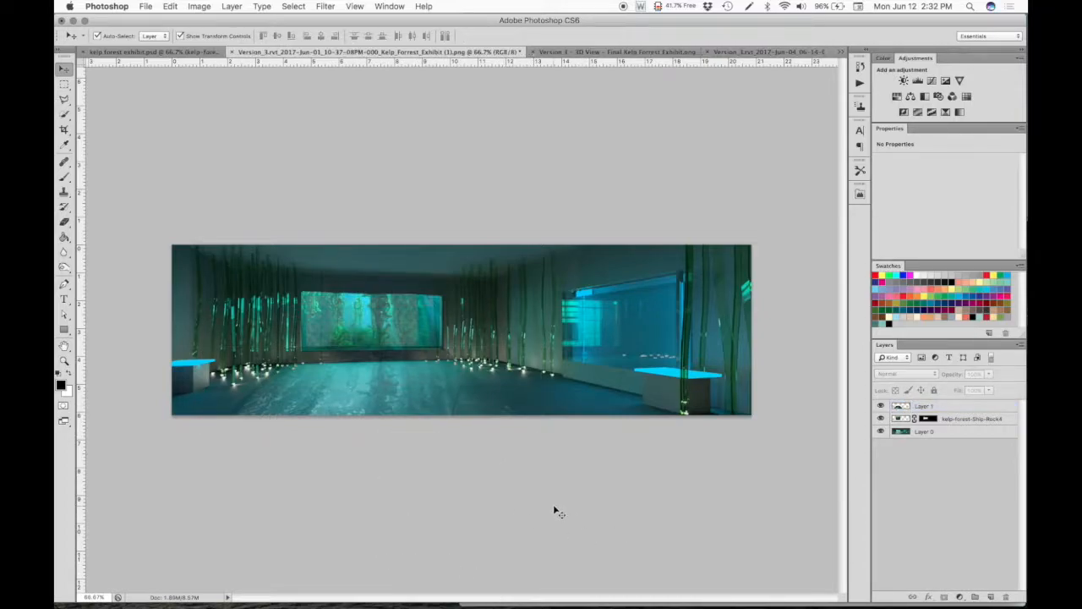
{"action": "left_click", "coordinate": [133, 54]}
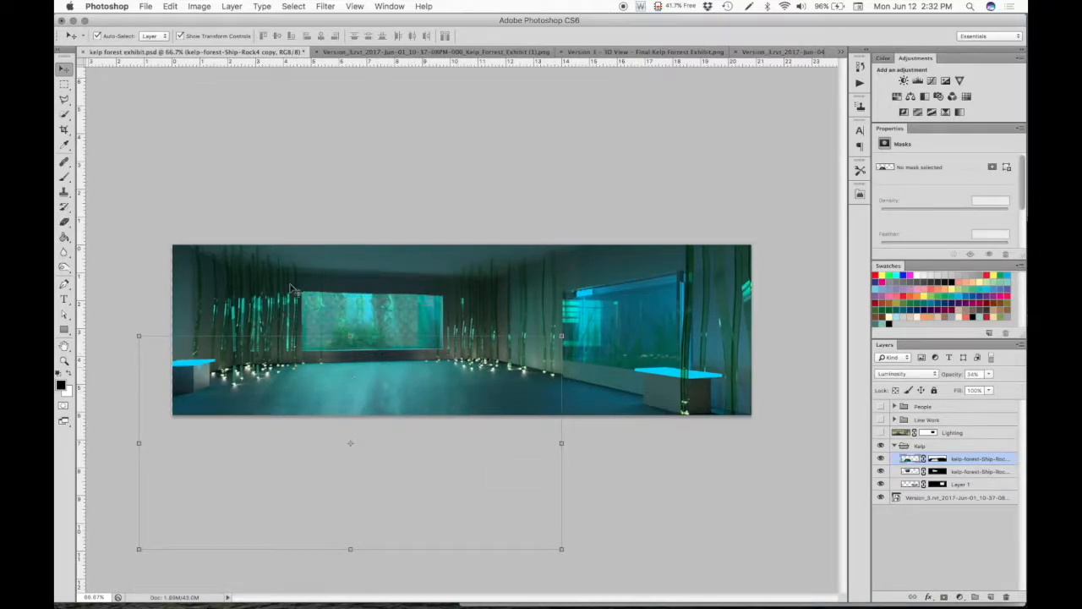
{"action": "left_click", "coordinate": [396, 53]}
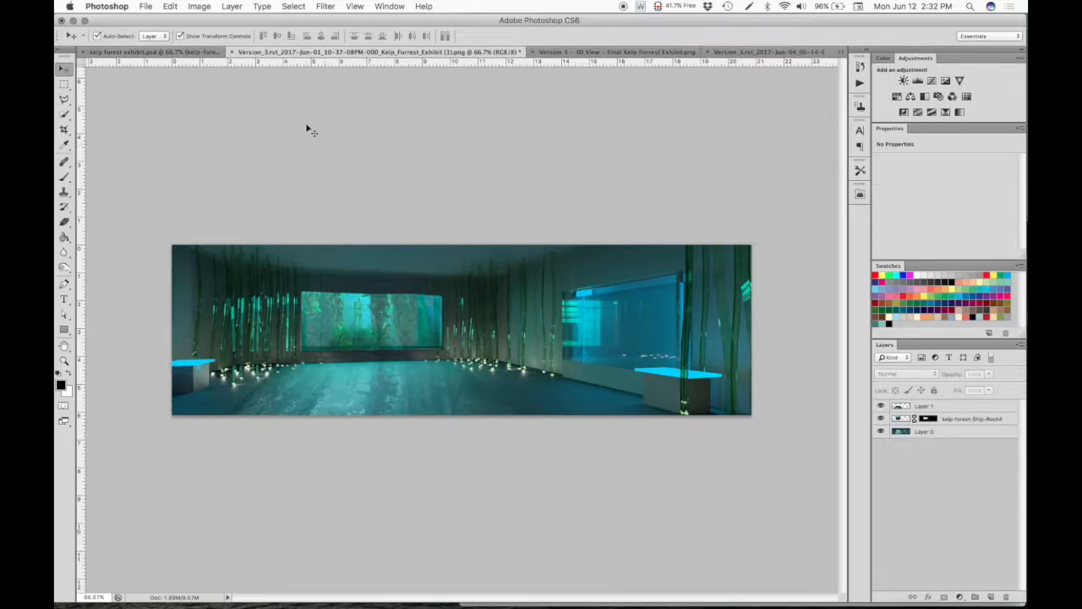
- Apply a Motion Blur to the Layer 1 floor reflection with a 4° angle and a distance of 4 pixels
{"action": "left_click", "coordinate": [476, 384]}
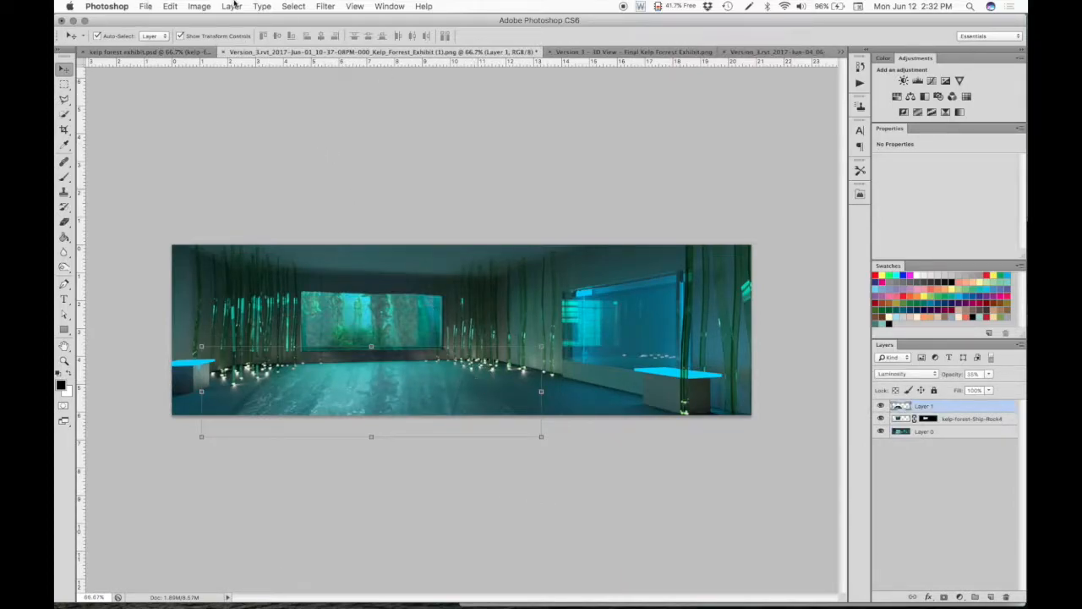
{"action": "left_click", "coordinate": [324, 6]}
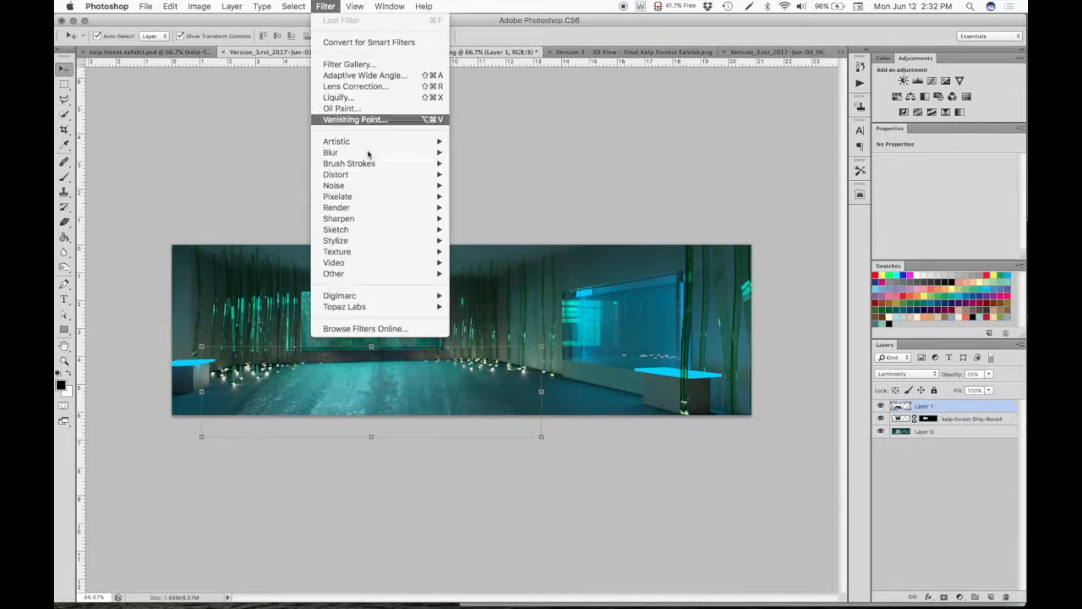
{"action": "mouse_move", "coordinate": [363, 154]}
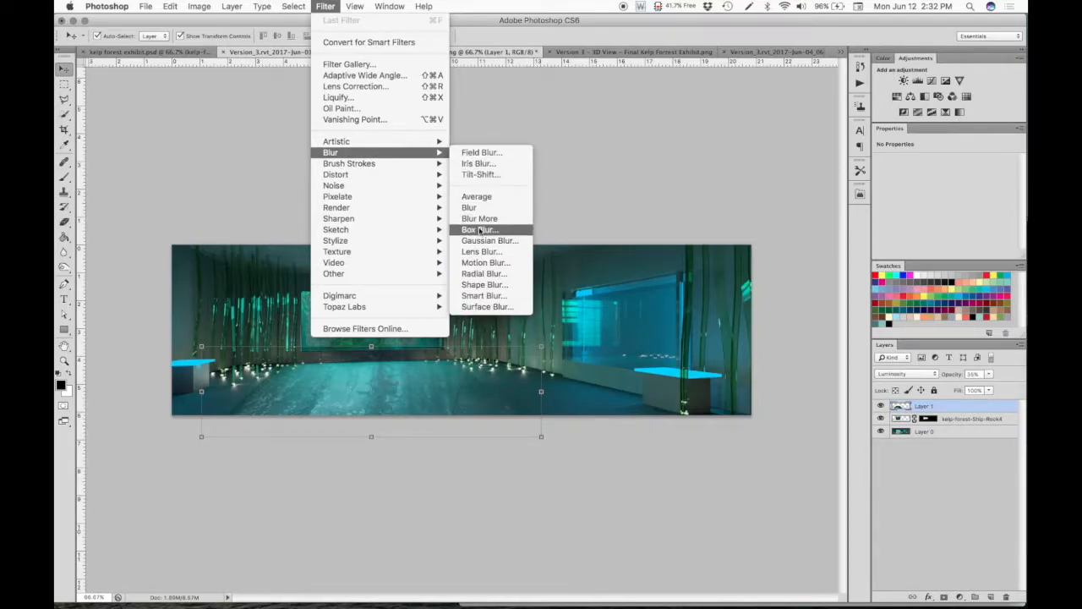
{"action": "left_click", "coordinate": [486, 263]}
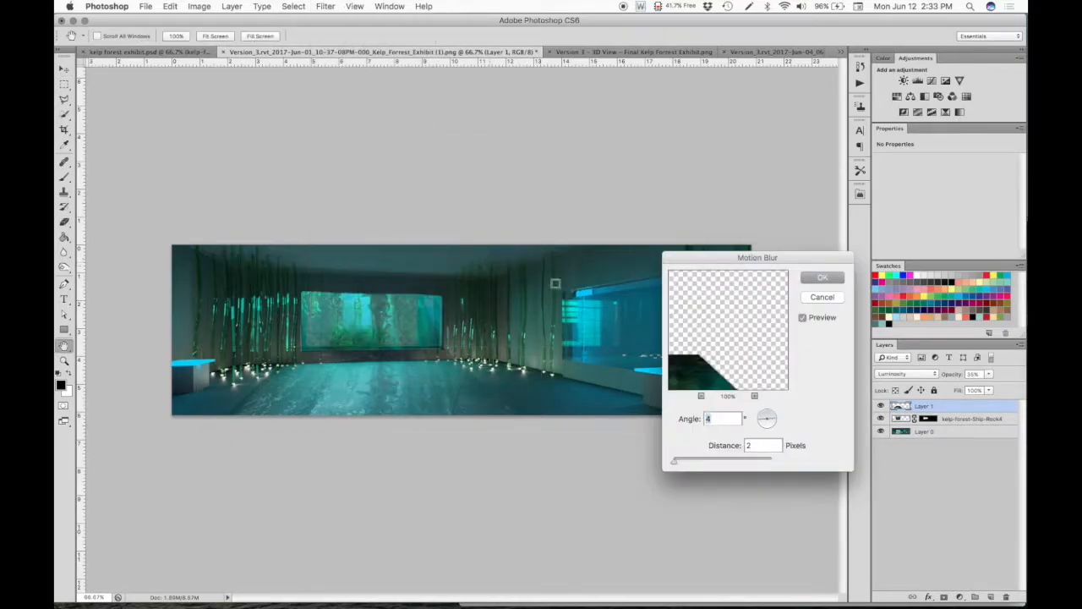
{"action": "left_click_drag", "start_coordinate": [708, 366], "coordinate": [805, 314]}
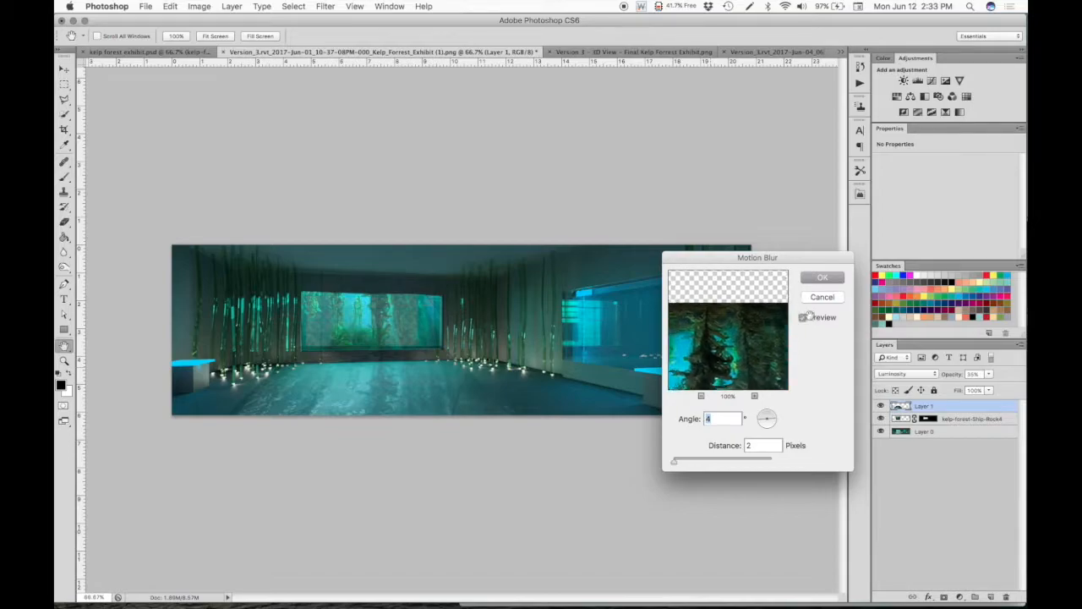
{"action": "left_click", "coordinate": [749, 444]}
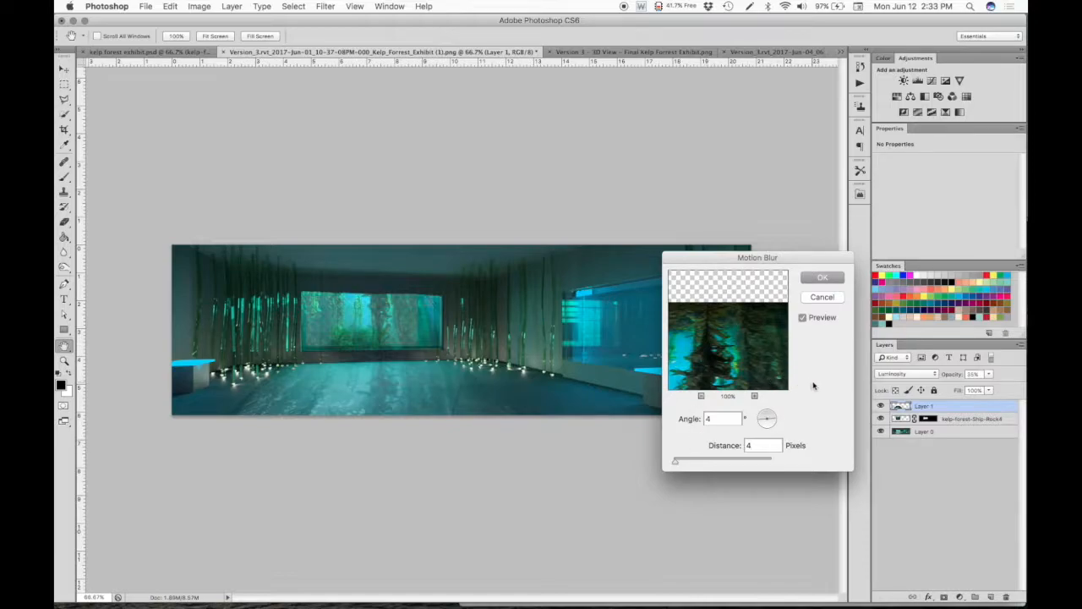
{"action": "left_click", "coordinate": [816, 278]}
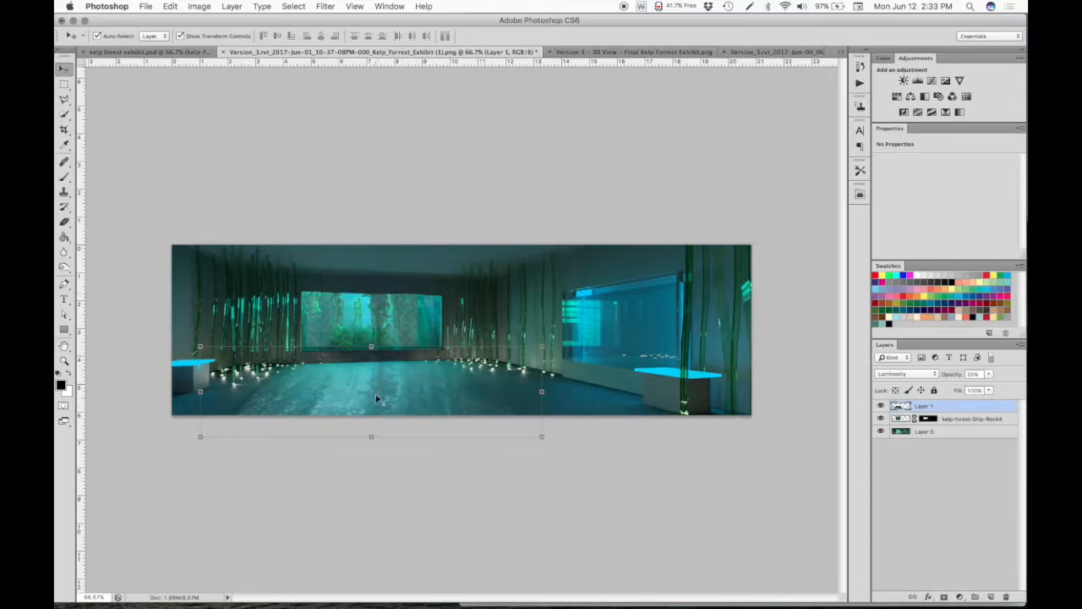
{"action": "left_click", "coordinate": [519, 502]}
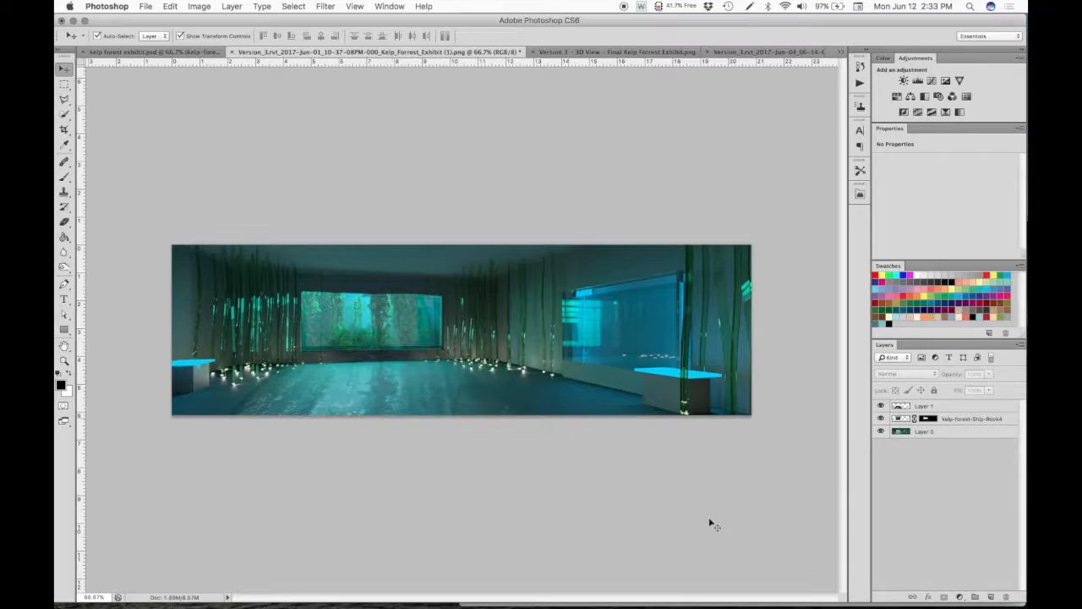
- Outline the floor area in front of the window with the Polygonal Lasso and mask Layer 1 to that selection
{"action": "left_click", "coordinate": [904, 406]}
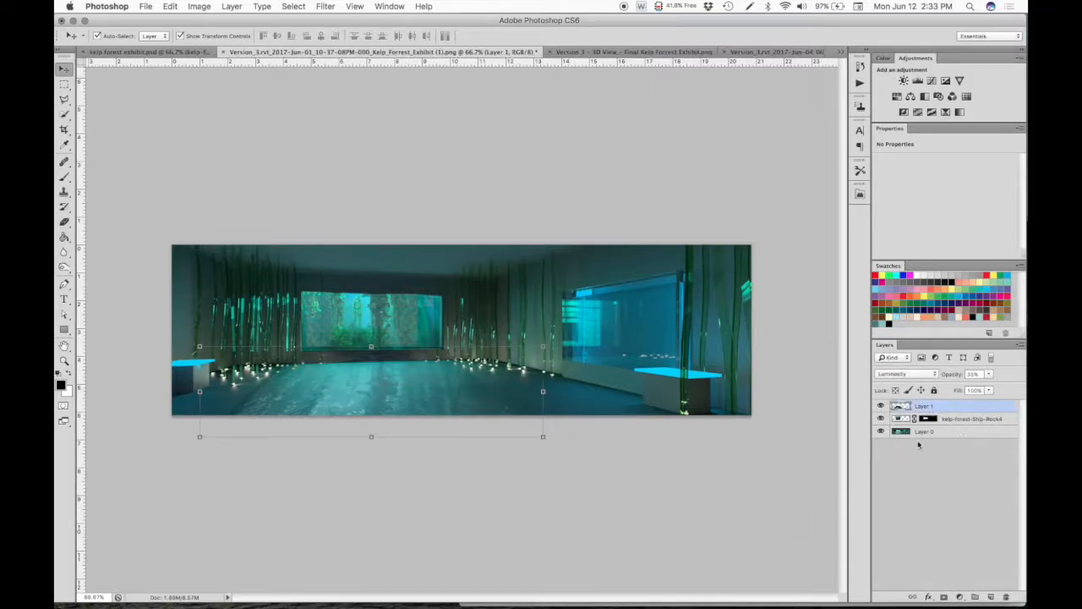
{"action": "left_click", "coordinate": [65, 100]}
{"action": "left_click", "coordinate": [65, 100]}
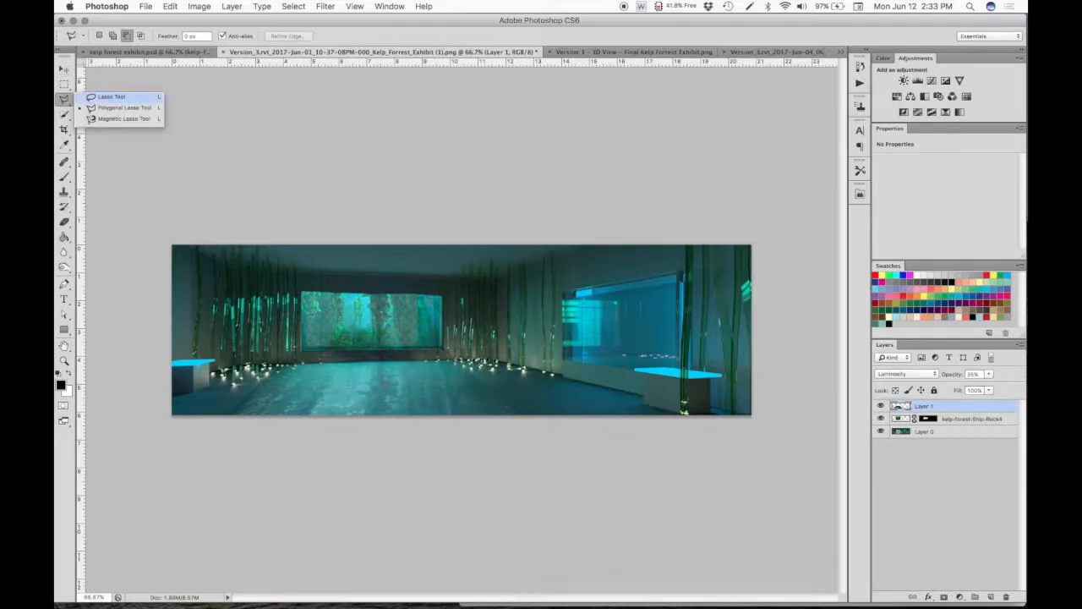
{"action": "left_click", "coordinate": [287, 362]}
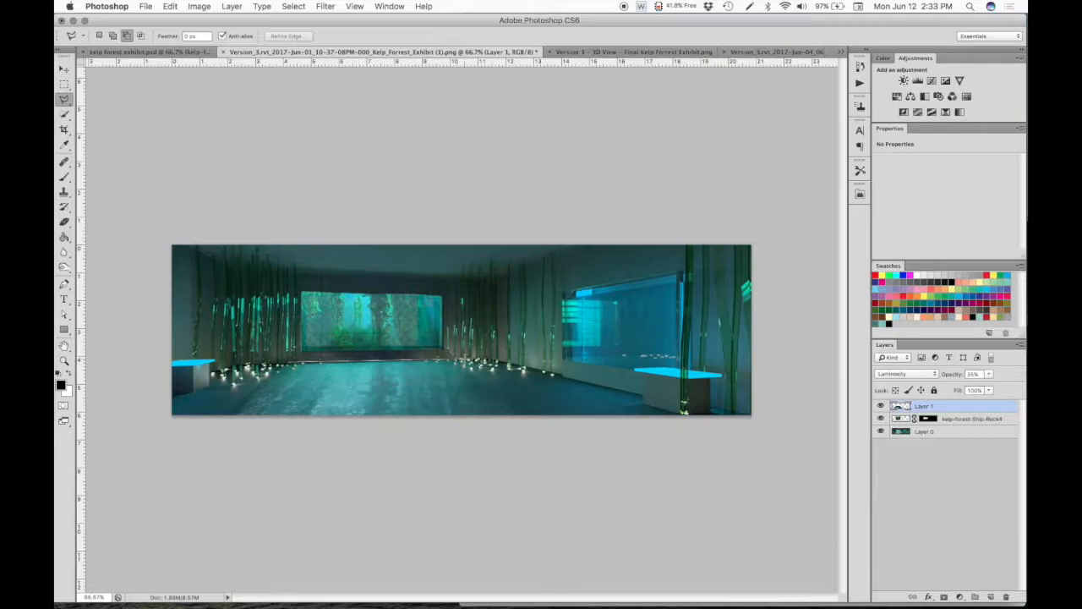
{"action": "left_click", "coordinate": [476, 364]}
{"action": "left_click", "coordinate": [536, 416]}
{"action": "left_click", "coordinate": [203, 421]}
{"action": "left_click", "coordinate": [287, 362]}
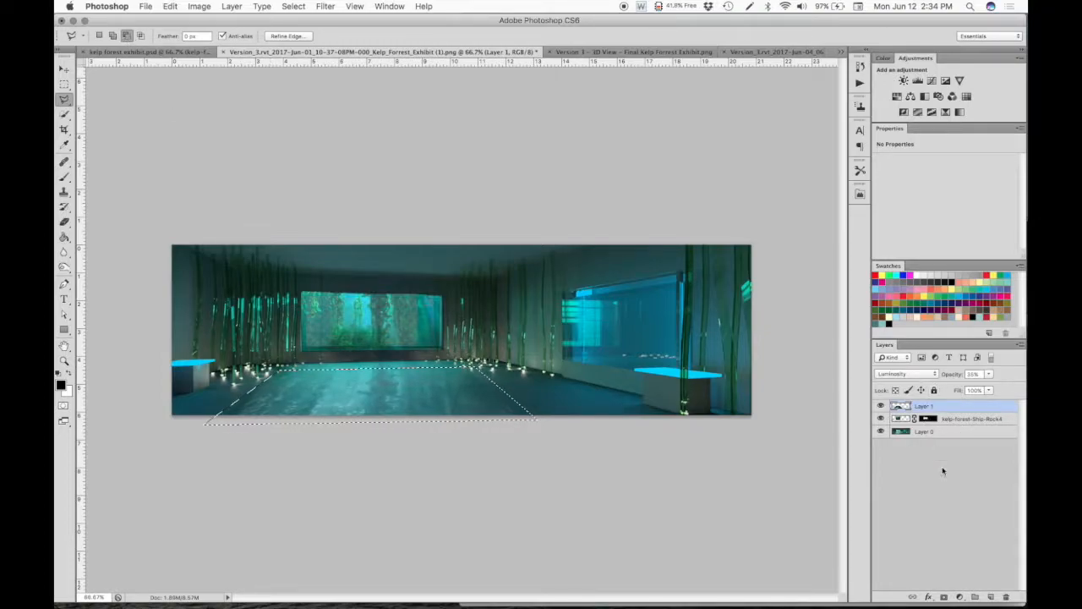
{"action": "left_click", "coordinate": [943, 596]}
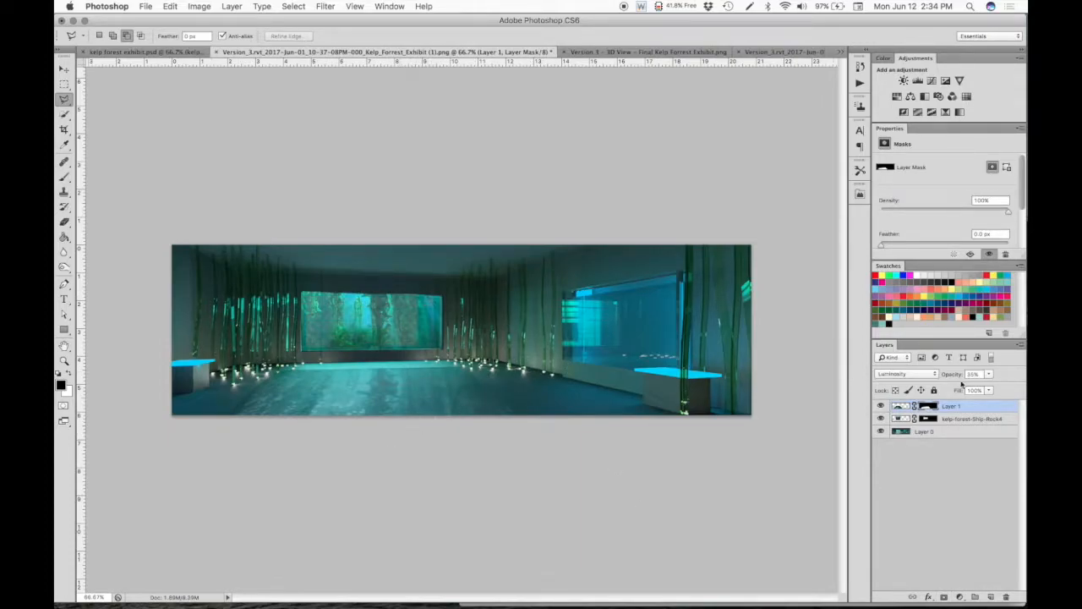
- Stretch Layer 1's reflection image upward to about 108% height, leaving its mask untargeted
{"action": "left_click", "coordinate": [901, 407]}
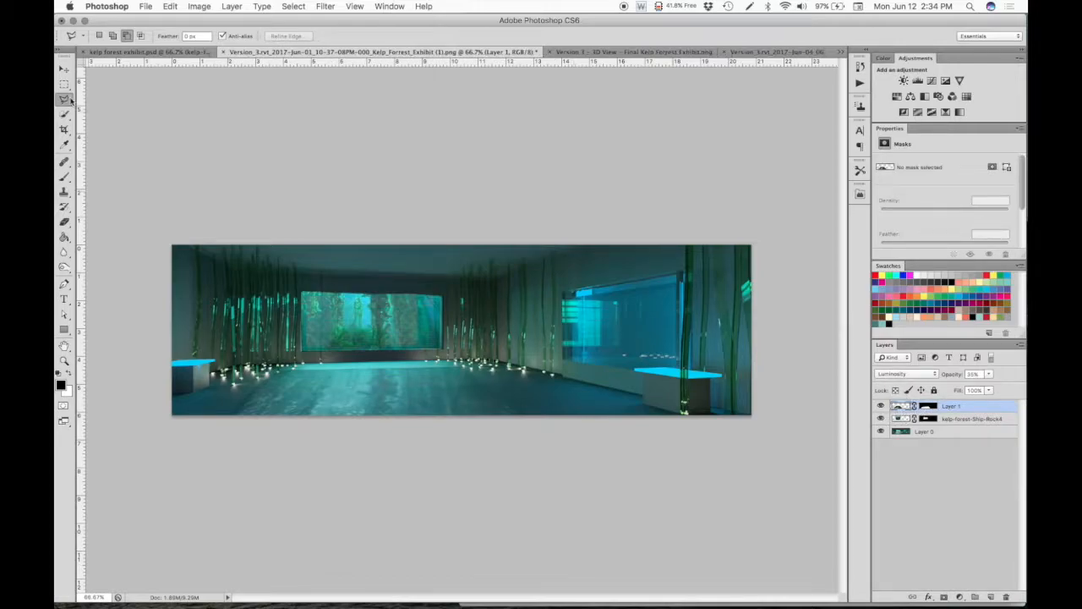
{"action": "left_click", "coordinate": [64, 68]}
{"action": "mouse_move", "coordinate": [374, 346]}
{"action": "left_mouse_down"}
{"action": "mouse_move", "coordinate": [372, 374]}
{"action": "mouse_move", "coordinate": [371, 340]}
{"action": "left_mouse_up"}
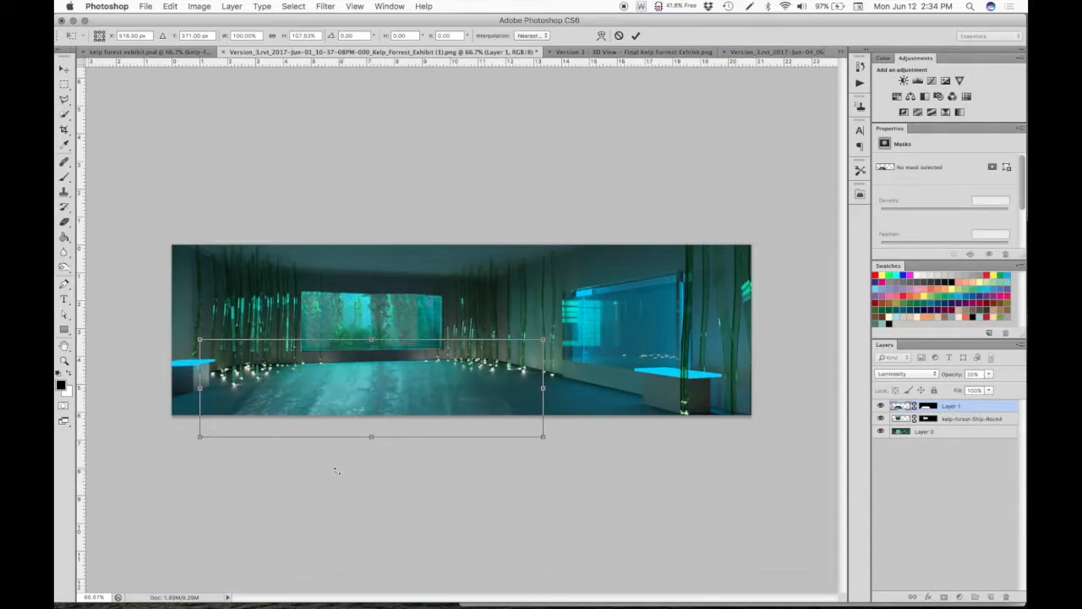
{"action": "key", "text": "Return"}
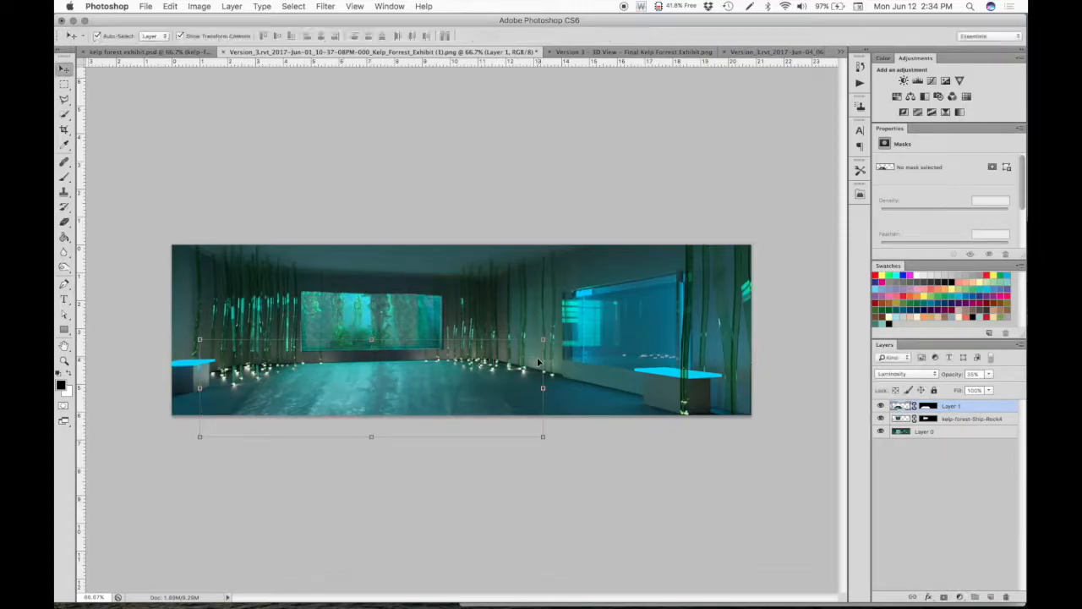
{"action": "left_click", "coordinate": [635, 491]}
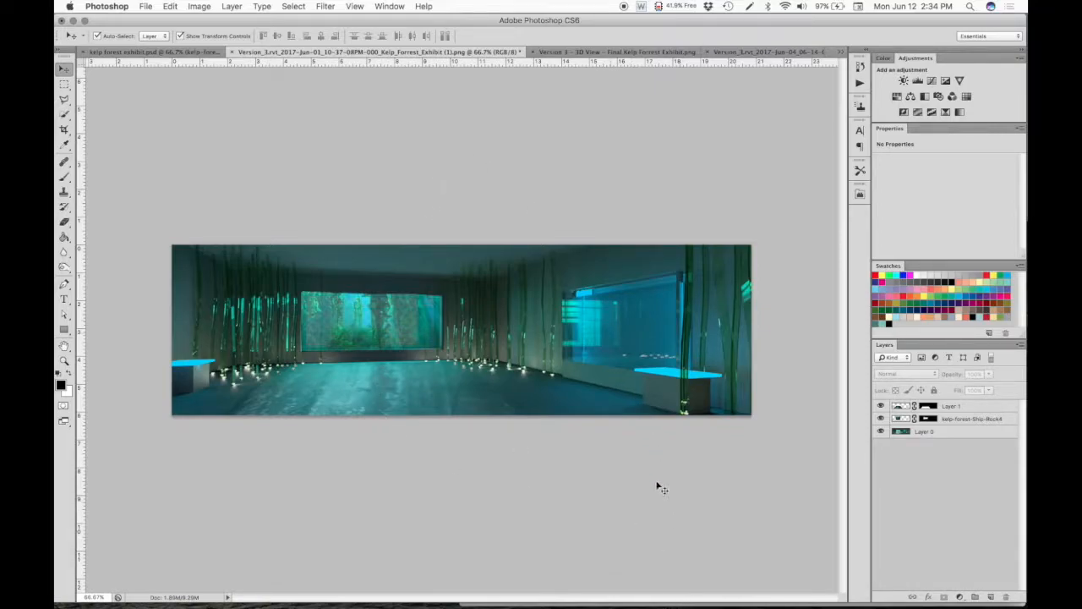
- Lower the opacity of the Layer 1 floor reflection to about 24%
{"action": "left_click", "coordinate": [997, 410]}
{"action": "left_click", "coordinate": [989, 375]}
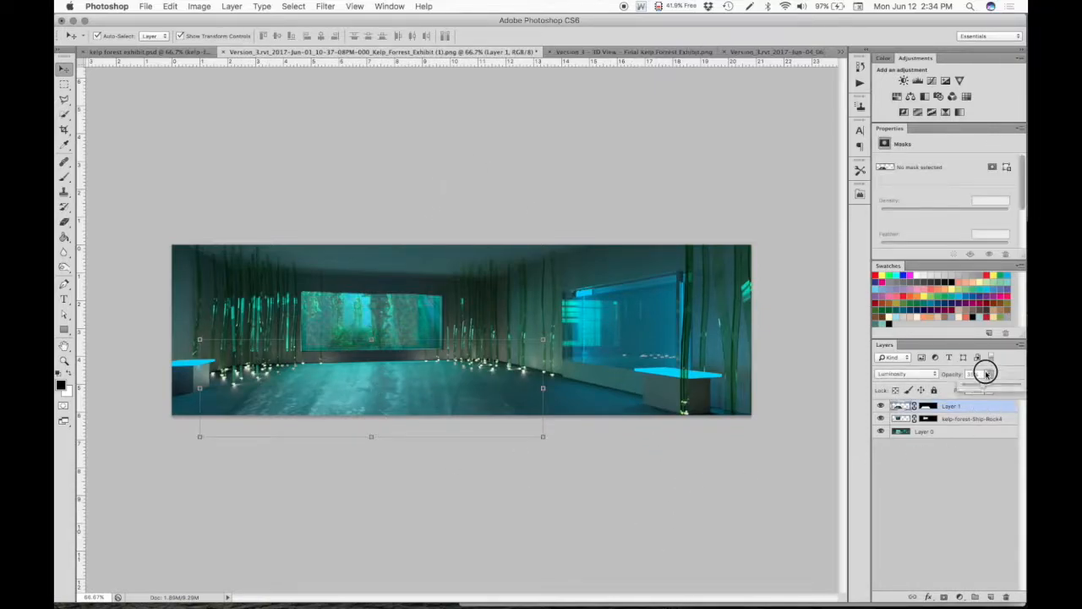
{"action": "left_click_drag", "start_coordinate": [975, 387], "coordinate": [978, 388]}
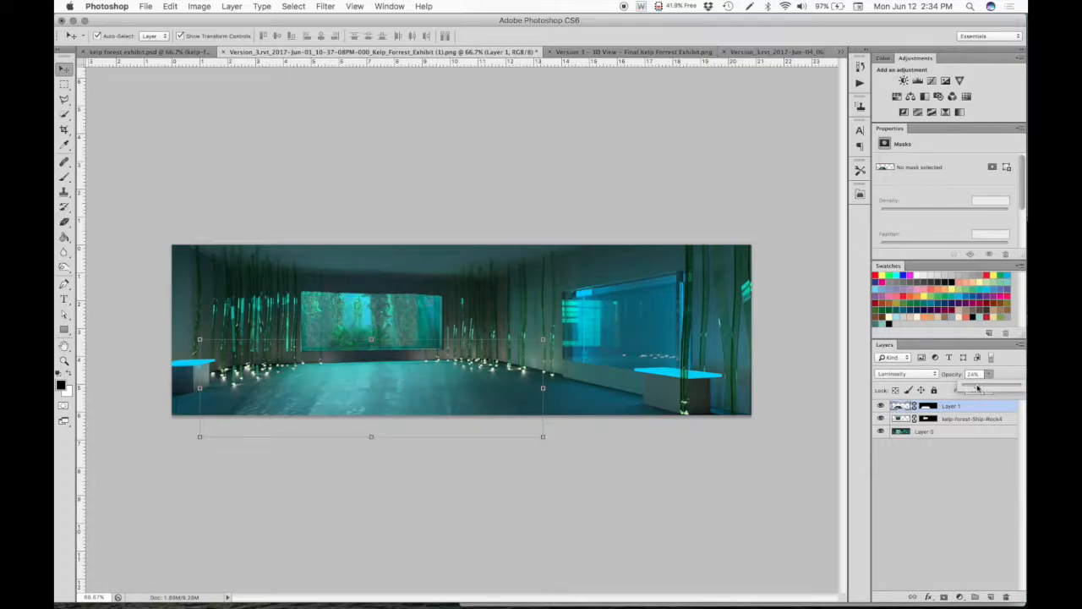
{"action": "left_click", "coordinate": [797, 406]}
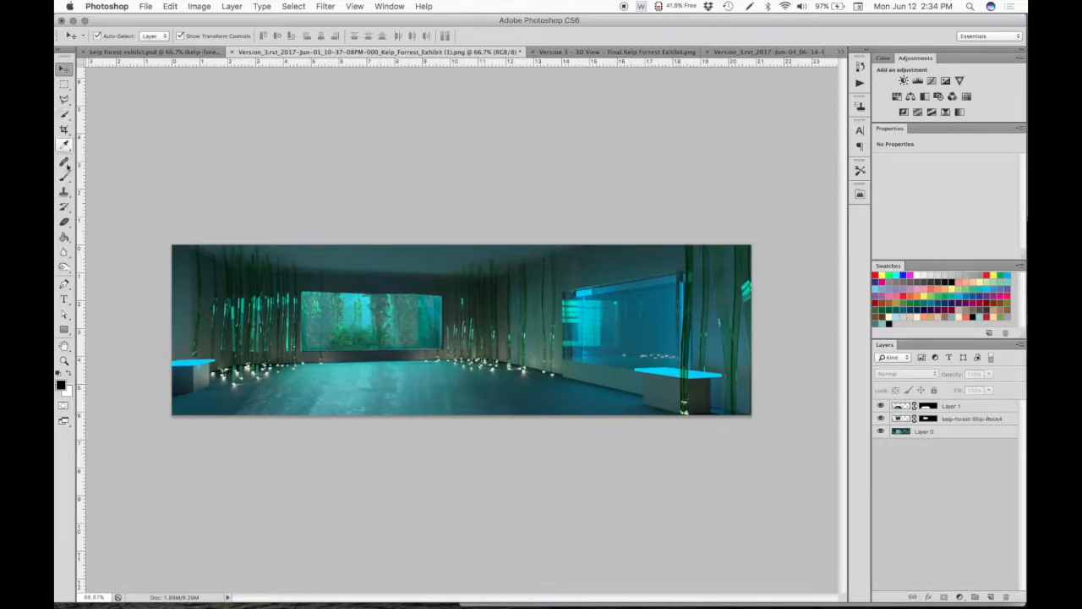
- Choose the 4124 px grass brush for the Brush tool and open its detailed brush settings
{"action": "left_click", "coordinate": [64, 177]}
{"action": "left_click", "coordinate": [114, 40]}
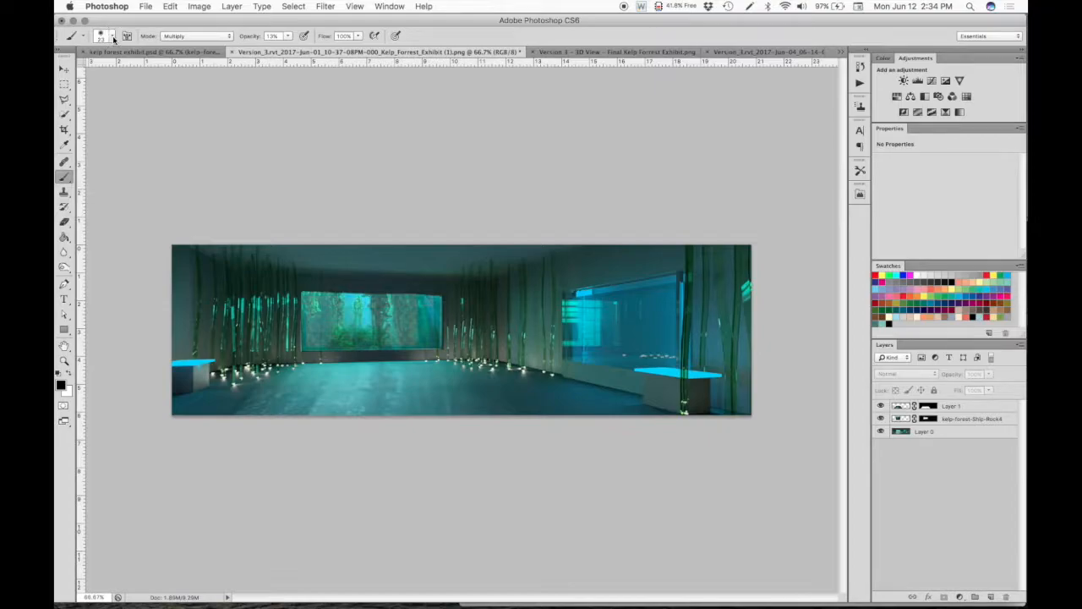
{"action": "left_click", "coordinate": [110, 39]}
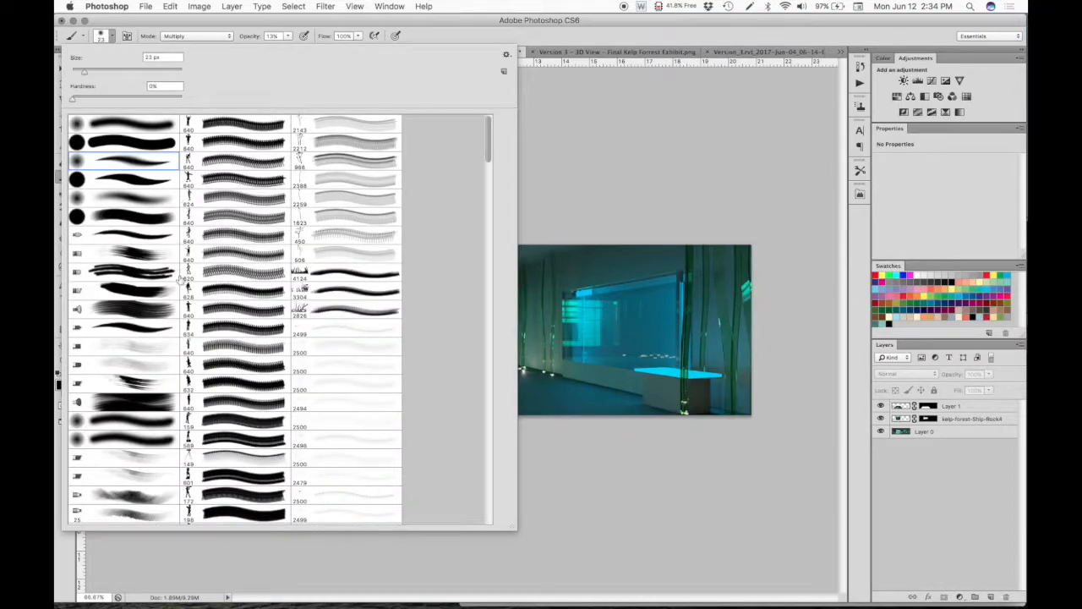
{"action": "scroll", "coordinate": [180, 275], "scroll_direction": "down", "scroll_amount": 2}
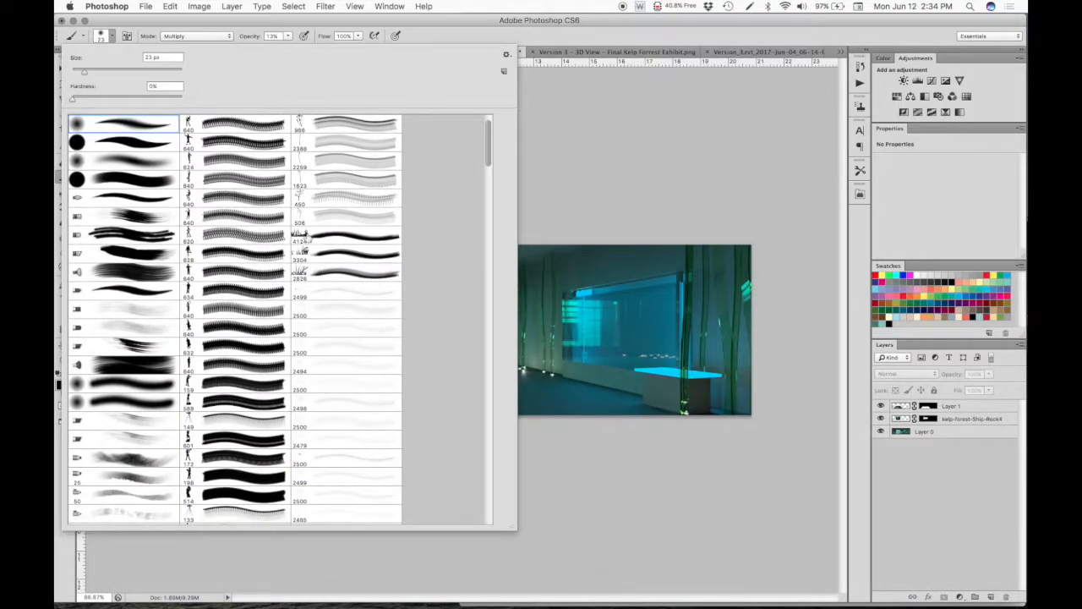
{"action": "left_click", "coordinate": [310, 240]}
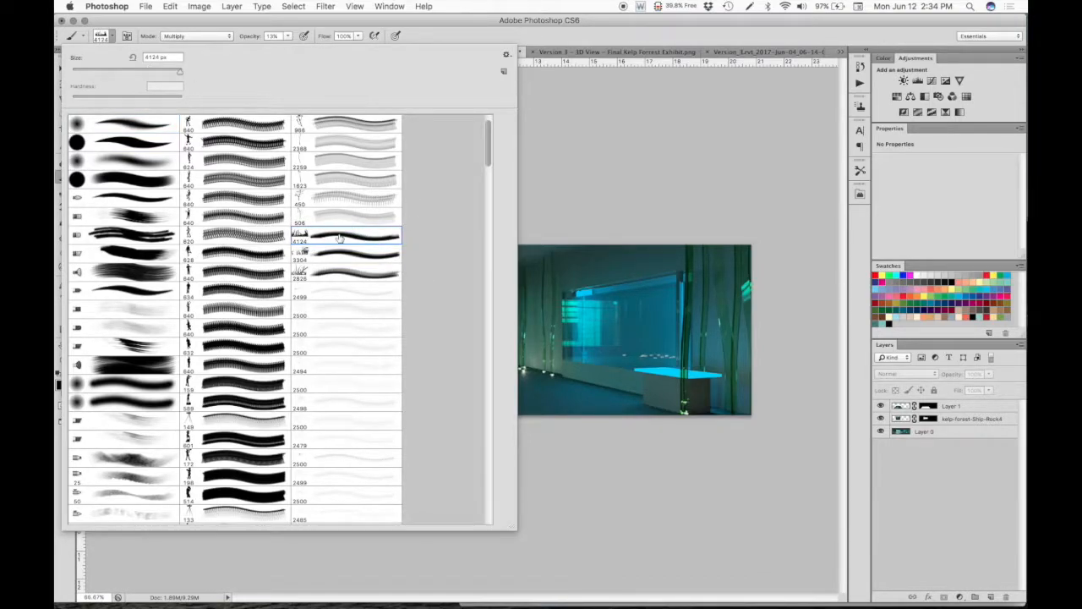
{"action": "left_click", "coordinate": [448, 28]}
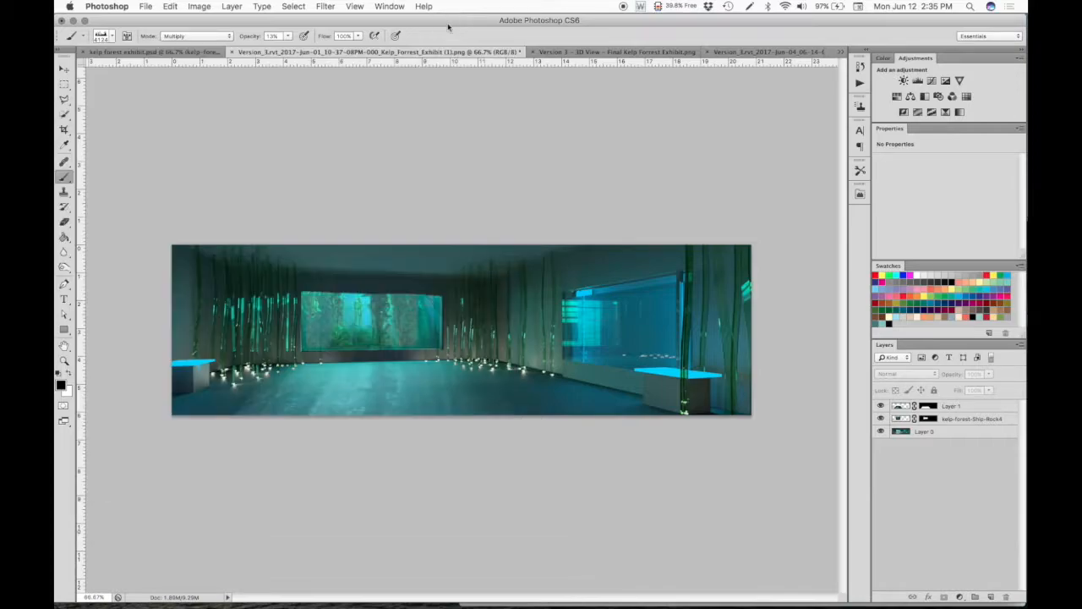
{"action": "left_click", "coordinate": [126, 36]}
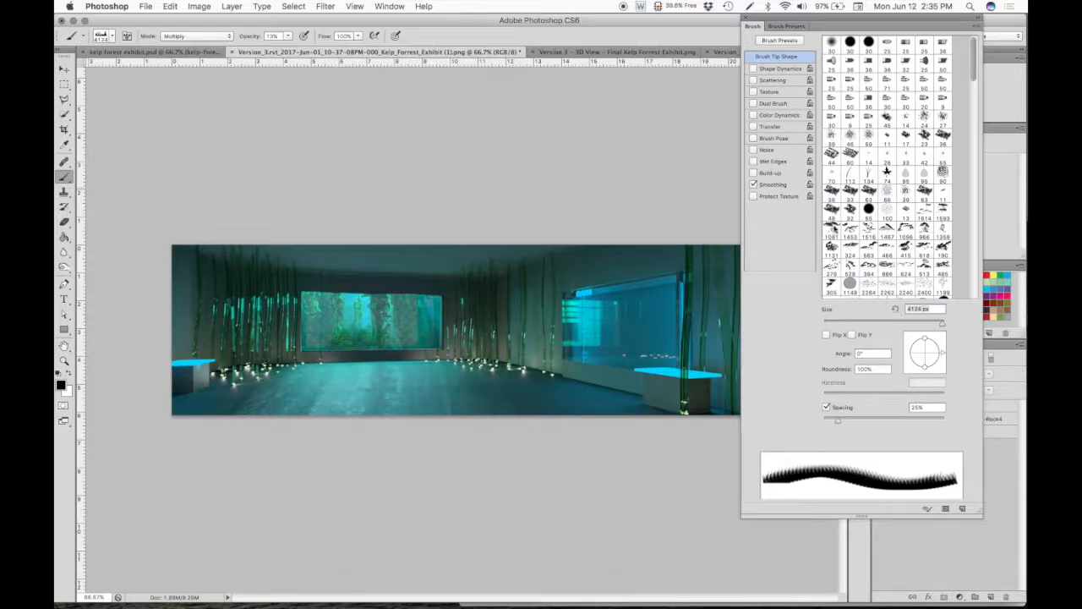
- Try out the Shape Dynamics and Scattering options on the grass brush
{"action": "left_click", "coordinate": [754, 69]}
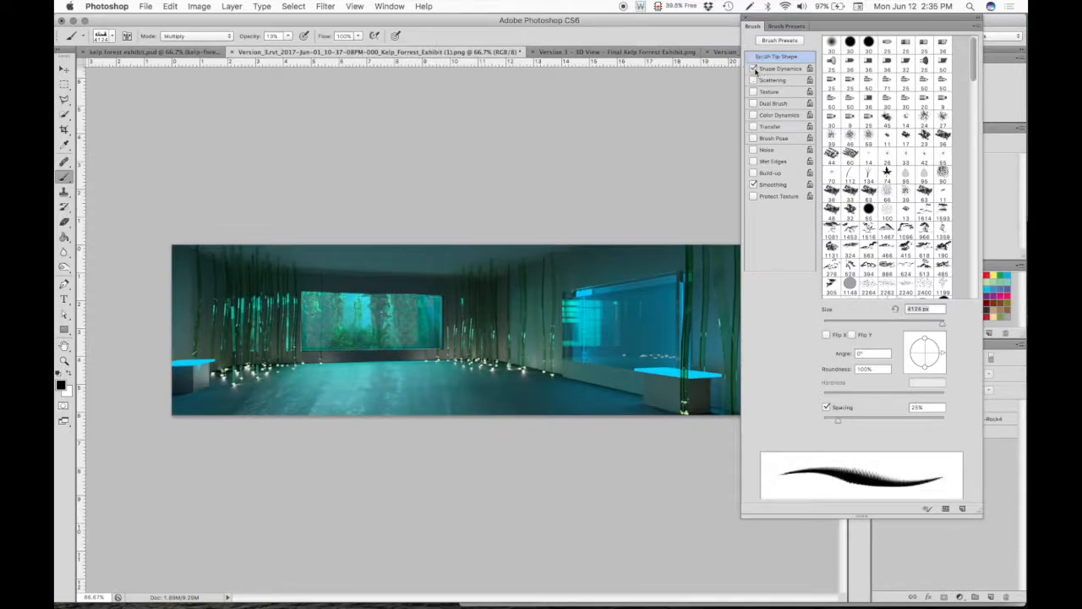
{"action": "left_click", "coordinate": [754, 80]}
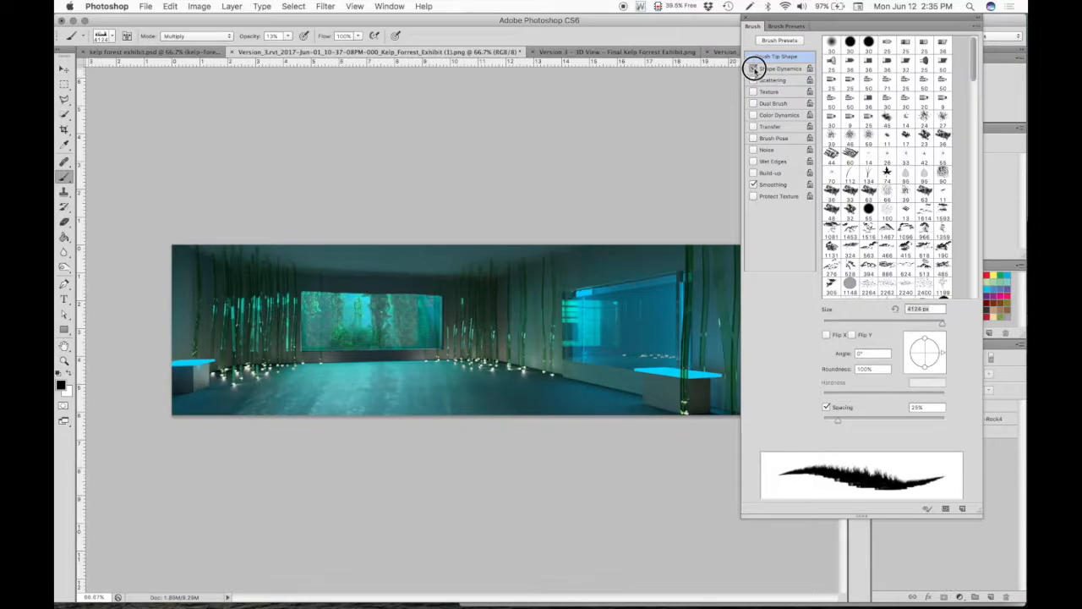
{"action": "left_click", "coordinate": [753, 69]}
{"action": "left_click", "coordinate": [772, 69]}
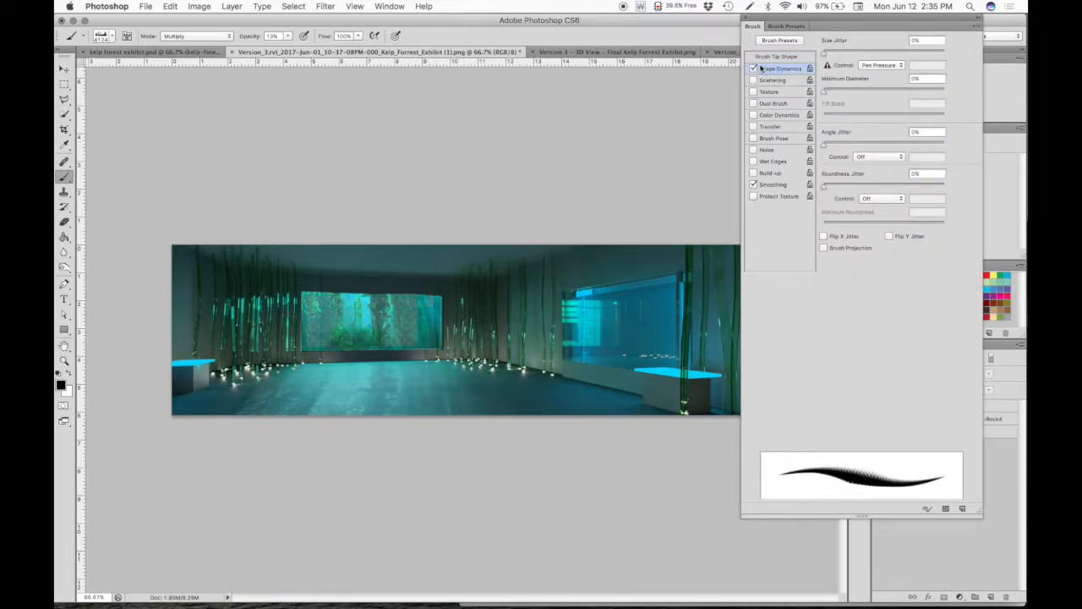
{"action": "left_click", "coordinate": [774, 57]}
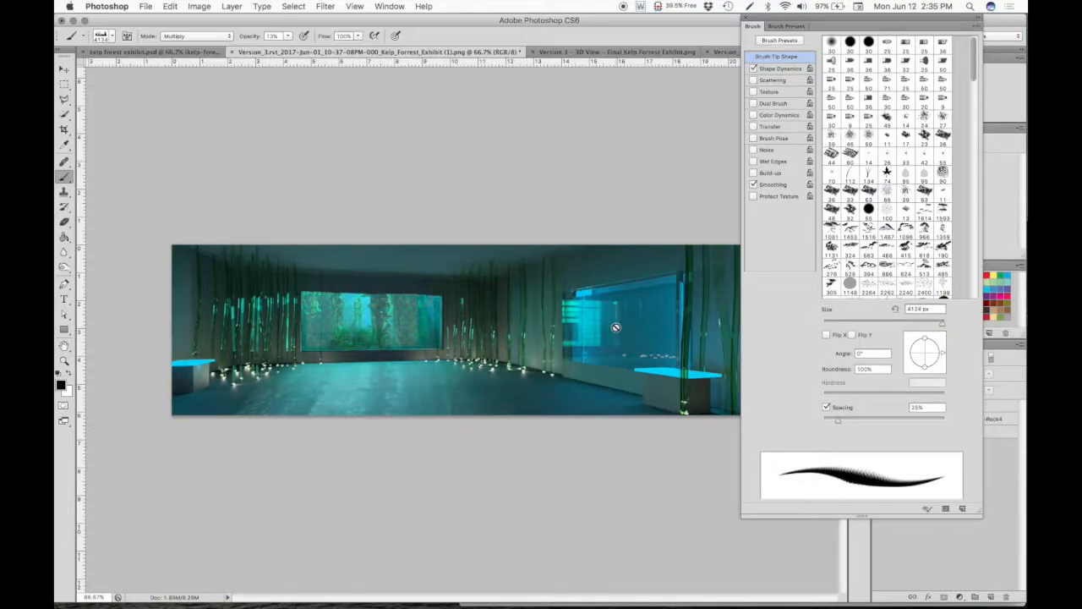
- Turn on Scattering for the grass brush with a count of 3 and choose an olive green foreground color
{"action": "left_click", "coordinate": [771, 80]}
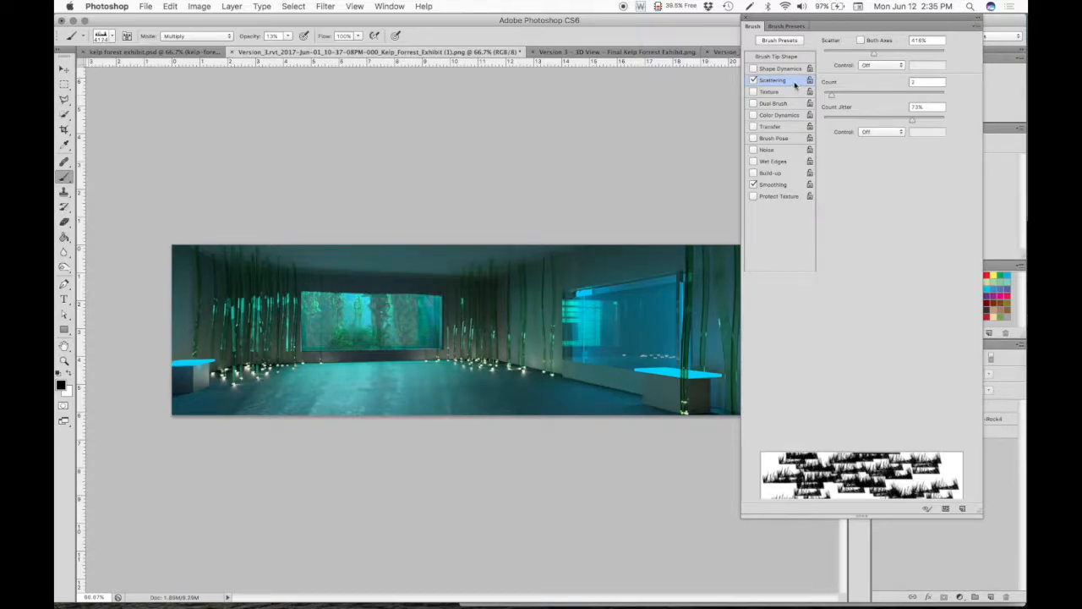
{"action": "mouse_move", "coordinate": [834, 91]}
{"action": "left_mouse_down"}
{"action": "mouse_move", "coordinate": [879, 93]}
{"action": "mouse_move", "coordinate": [840, 95]}
{"action": "left_mouse_up"}
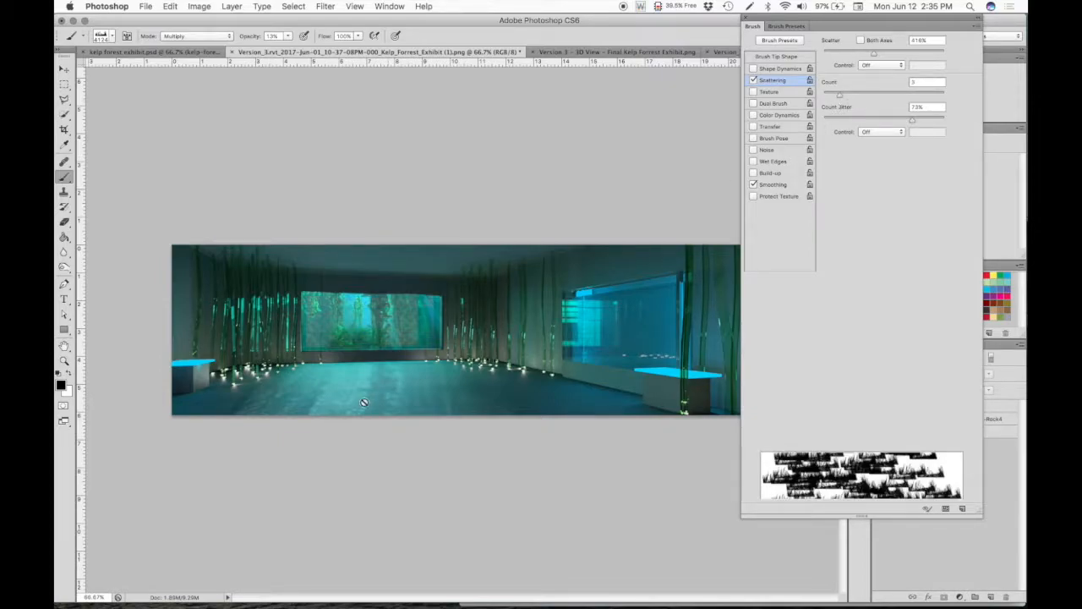
{"action": "left_click_drag", "start_coordinate": [886, 26], "coordinate": [801, 26]}
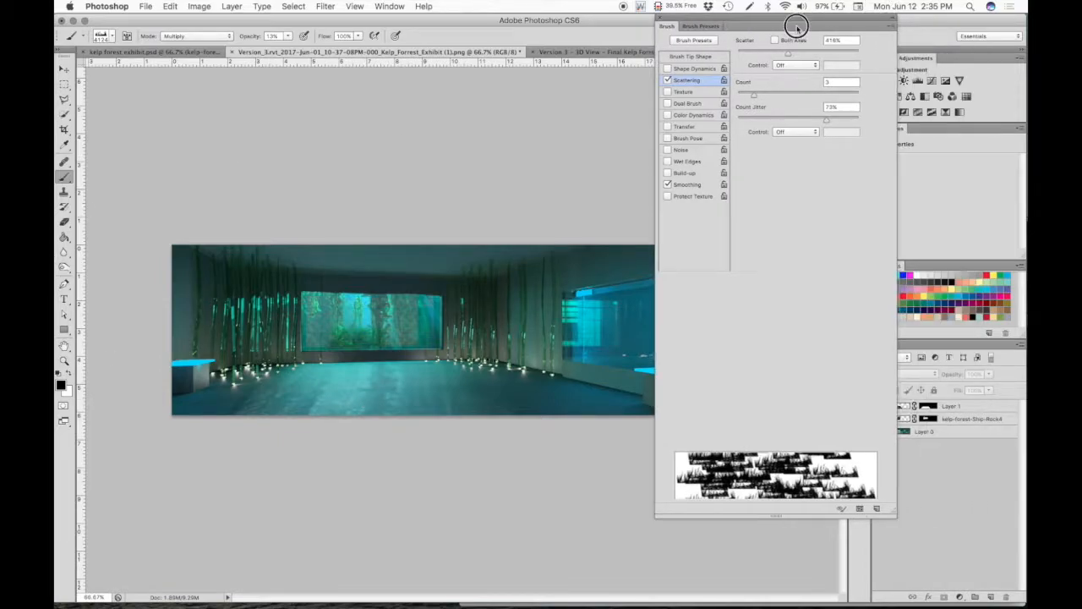
{"action": "left_click", "coordinate": [1005, 313]}
- Set the grass brush's Scatter to 48% and Count Jitter to about 18%, leaving Texture off
{"action": "left_click", "coordinate": [680, 93]}
{"action": "left_click", "coordinate": [668, 91]}
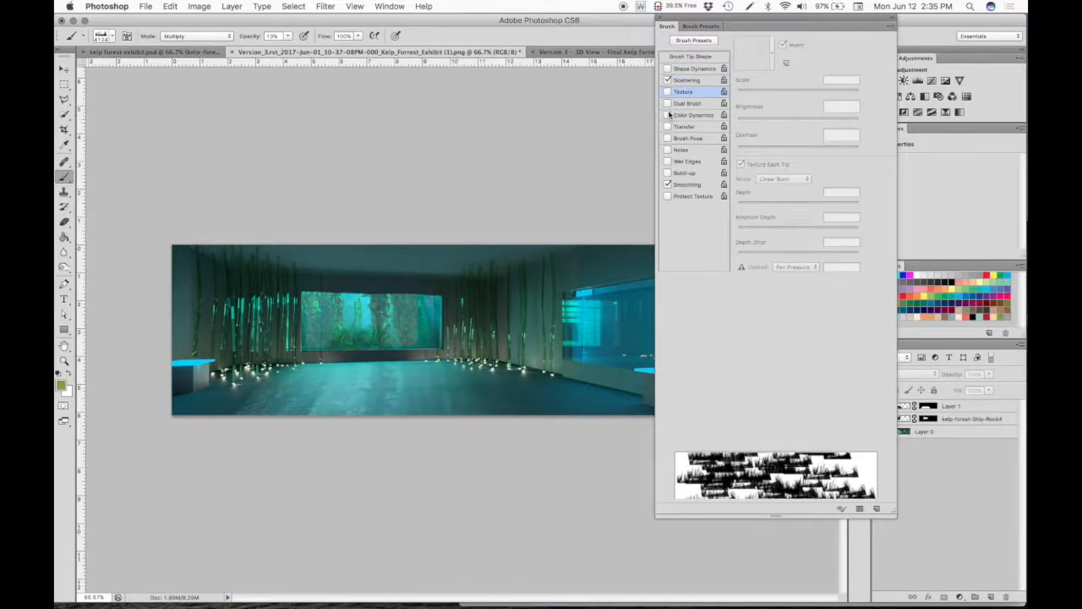
{"action": "left_click", "coordinate": [685, 80]}
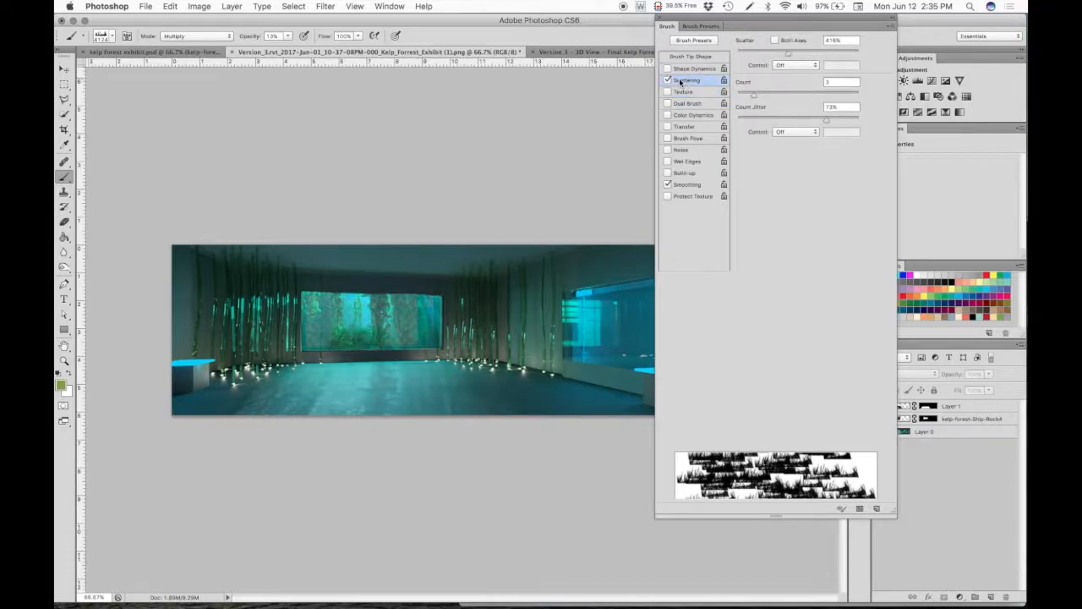
{"action": "left_click_drag", "start_coordinate": [794, 58], "coordinate": [743, 53]}
{"action": "mouse_move", "coordinate": [756, 118]}
{"action": "left_mouse_down"}
{"action": "mouse_move", "coordinate": [732, 117]}
{"action": "mouse_move", "coordinate": [759, 119]}
{"action": "left_mouse_up"}
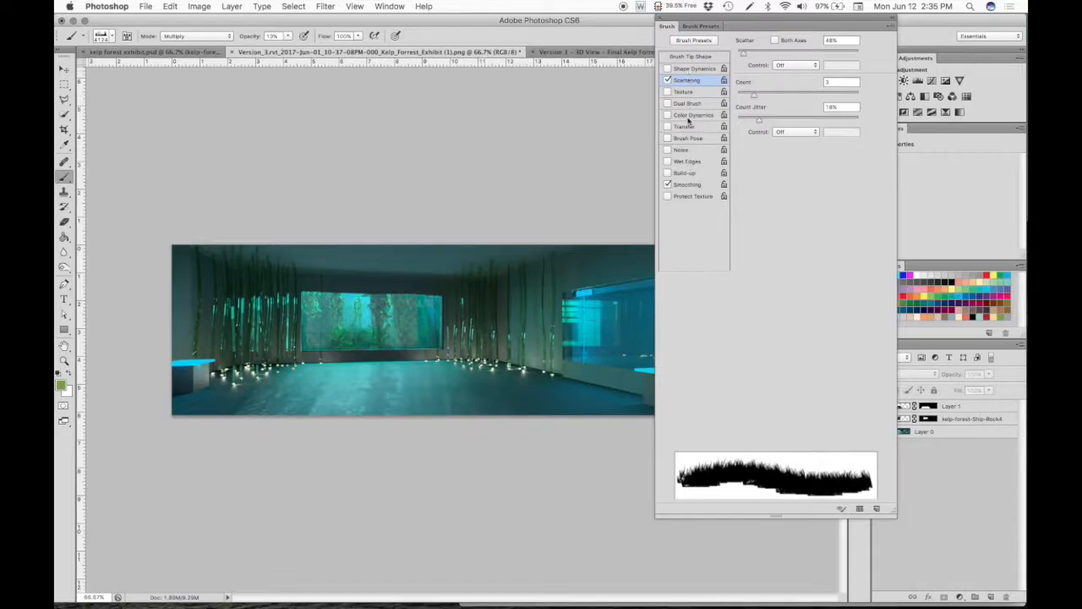
- Enable Shape Dynamics for the grass brush with 14% Size Jitter and 2% Angle Jitter
{"action": "left_click", "coordinate": [687, 68]}
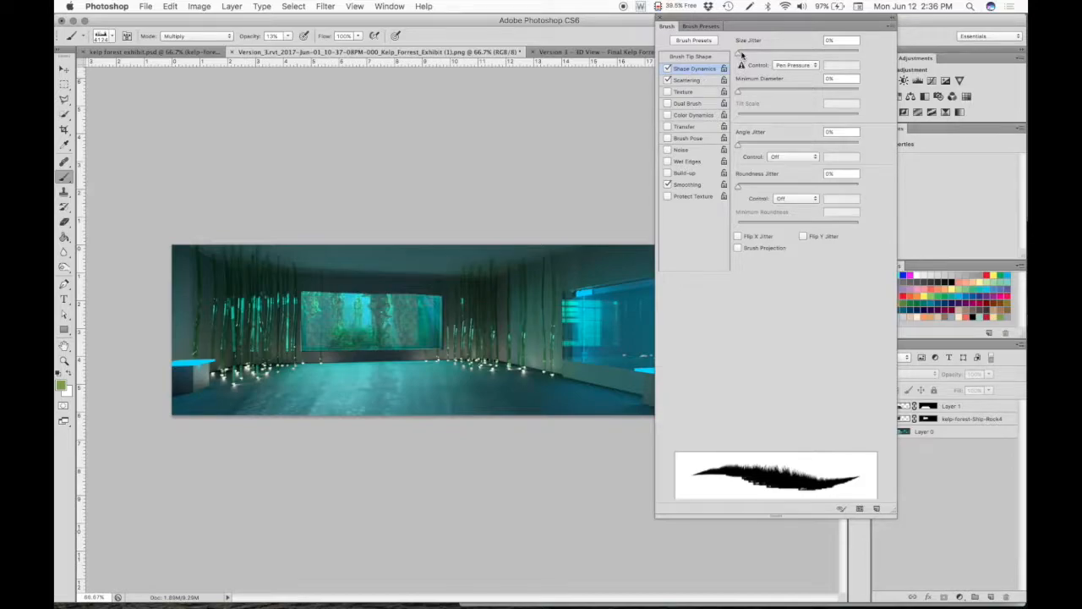
{"action": "mouse_move", "coordinate": [743, 53]}
{"action": "left_mouse_down"}
{"action": "mouse_move", "coordinate": [823, 42]}
{"action": "mouse_move", "coordinate": [754, 54]}
{"action": "left_mouse_up"}
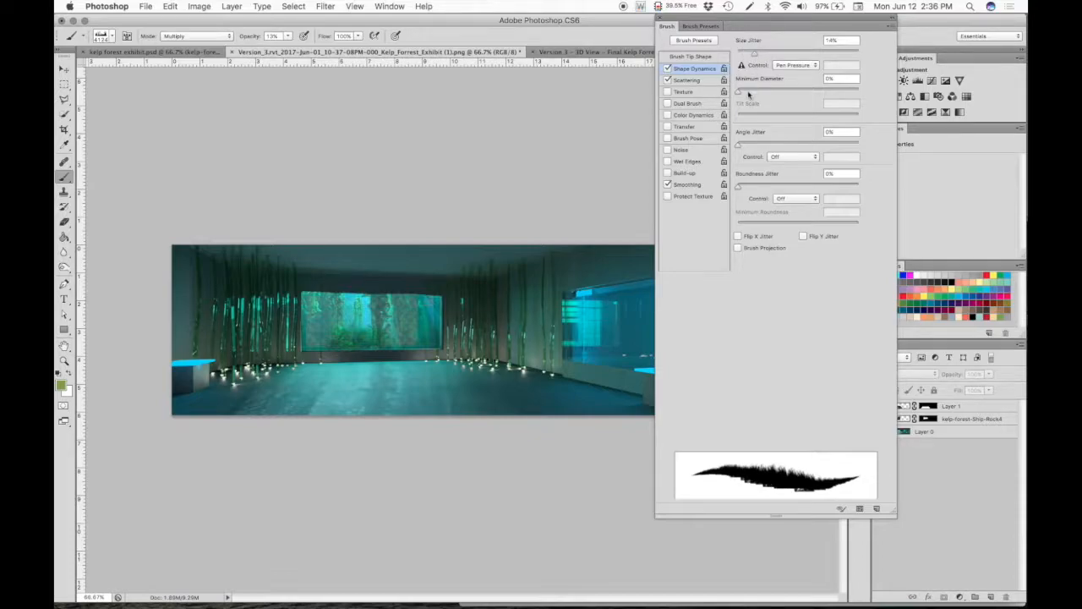
{"action": "left_click_drag", "start_coordinate": [748, 147], "coordinate": [741, 148]}
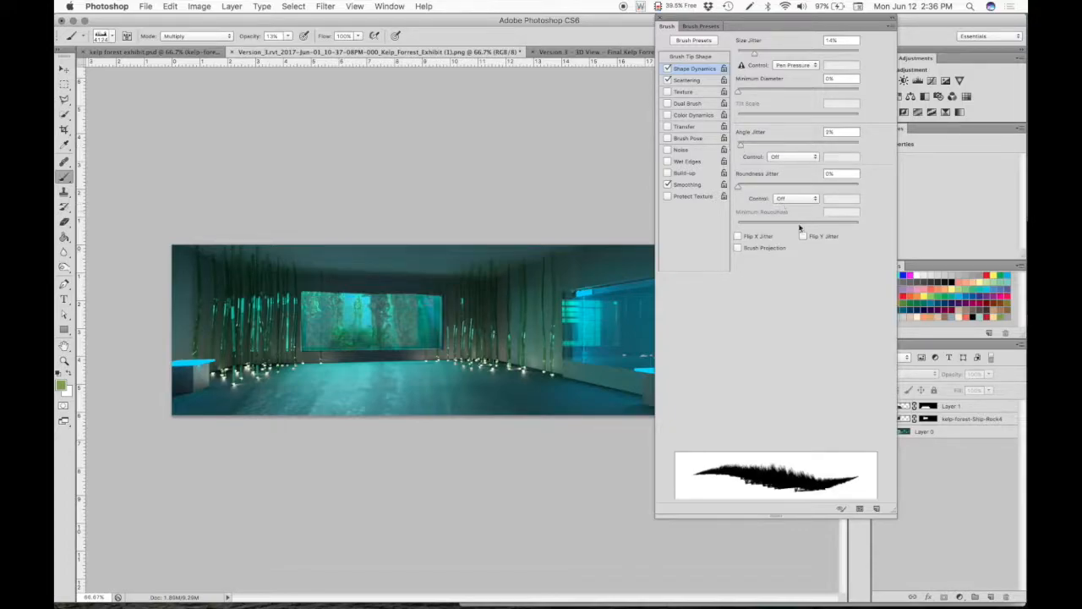
- Create a new layer above Layer 1 and rename it seagrass
{"action": "mouse_move", "coordinate": [753, 24]}
{"action": "left_mouse_down"}
{"action": "mouse_move", "coordinate": [311, 68]}
{"action": "mouse_move", "coordinate": [258, 87]}
{"action": "left_mouse_up"}
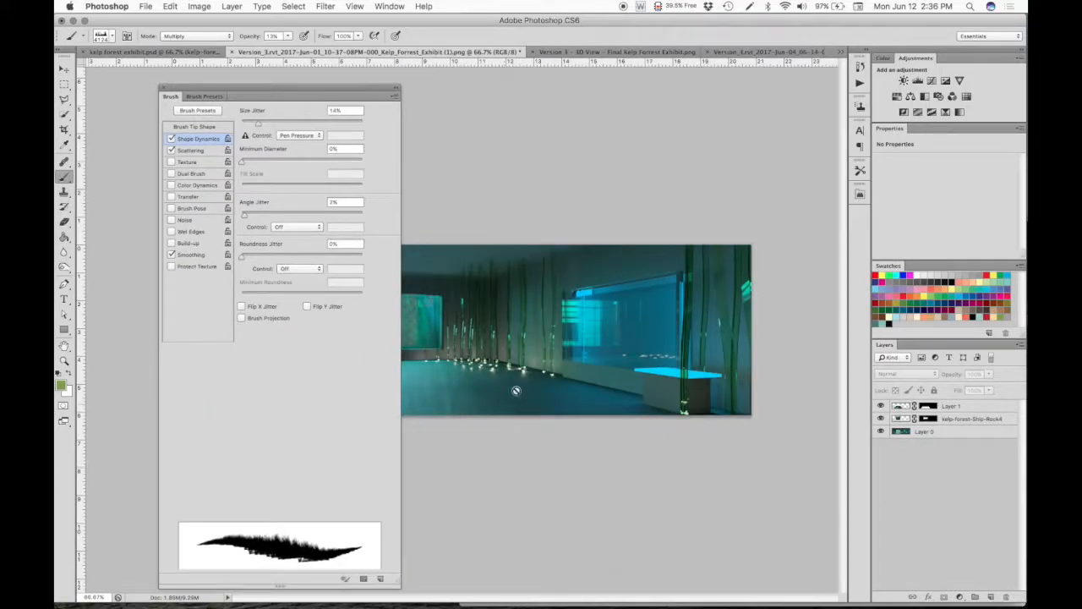
{"action": "left_click", "coordinate": [991, 597]}
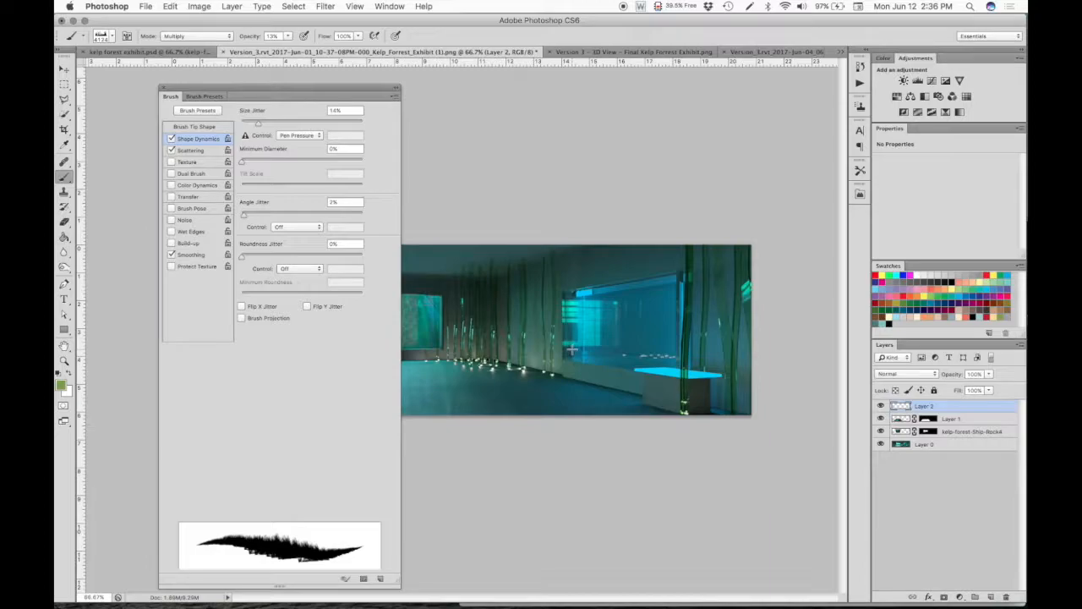
{"action": "double_click", "coordinate": [922, 407]}
{"action": "type", "text": "kel"}
{"action": "key", "text": "Return"}
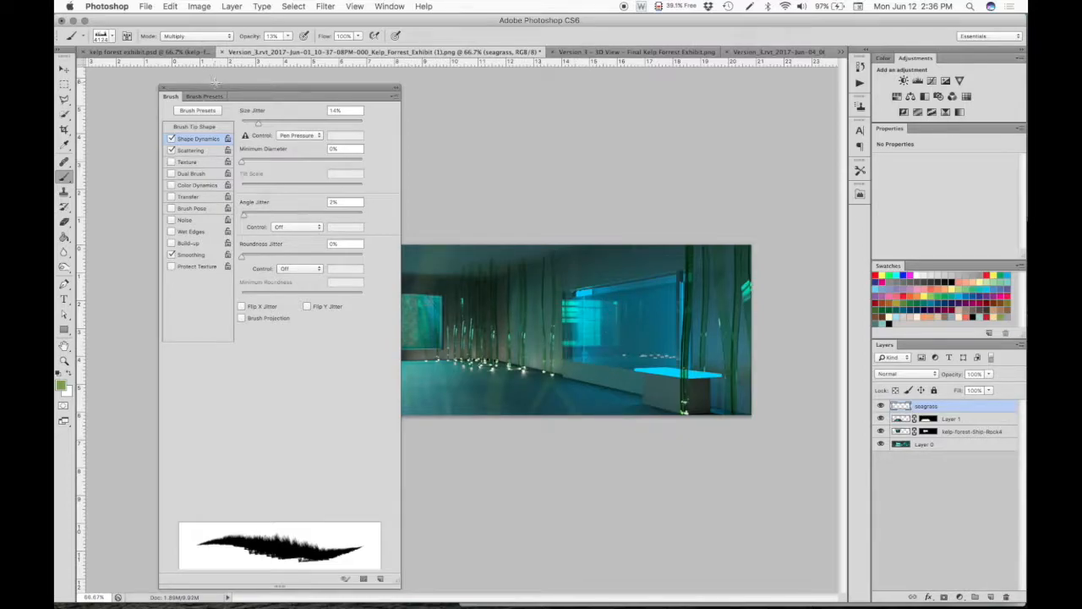
- Clear the brush settings off the canvas, set the brush size to 157 px and dab seagrass at the base of the large blue window
{"action": "mouse_move", "coordinate": [210, 87]}
{"action": "left_mouse_down"}
{"action": "mouse_move", "coordinate": [874, 42]}
{"action": "mouse_move", "coordinate": [870, 76]}
{"action": "left_mouse_up"}
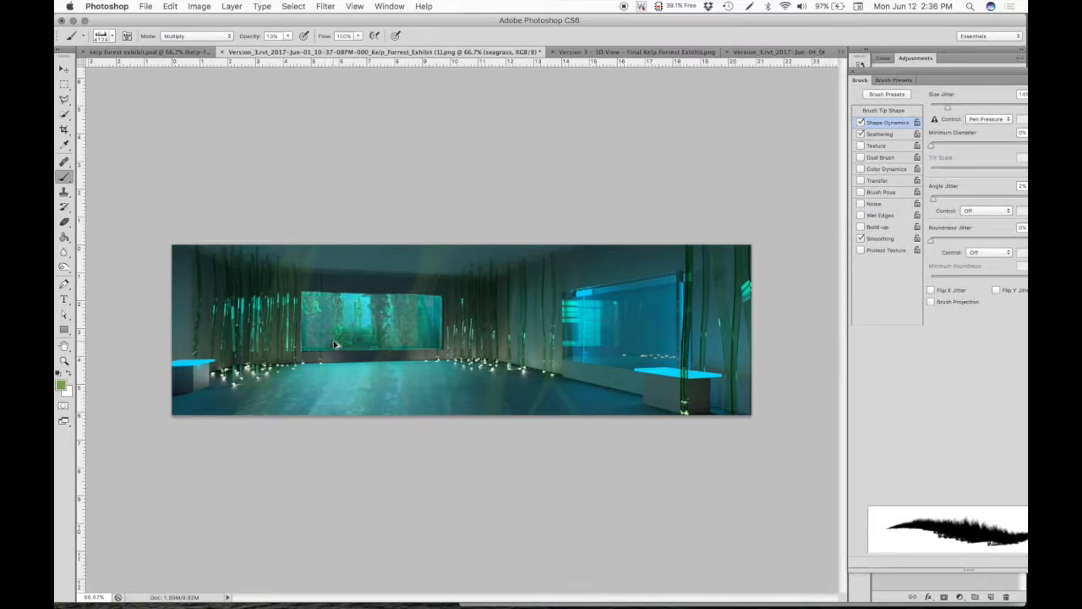
{"action": "left_click", "coordinate": [165, 6]}
{"action": "mouse_move", "coordinate": [151, 6]}
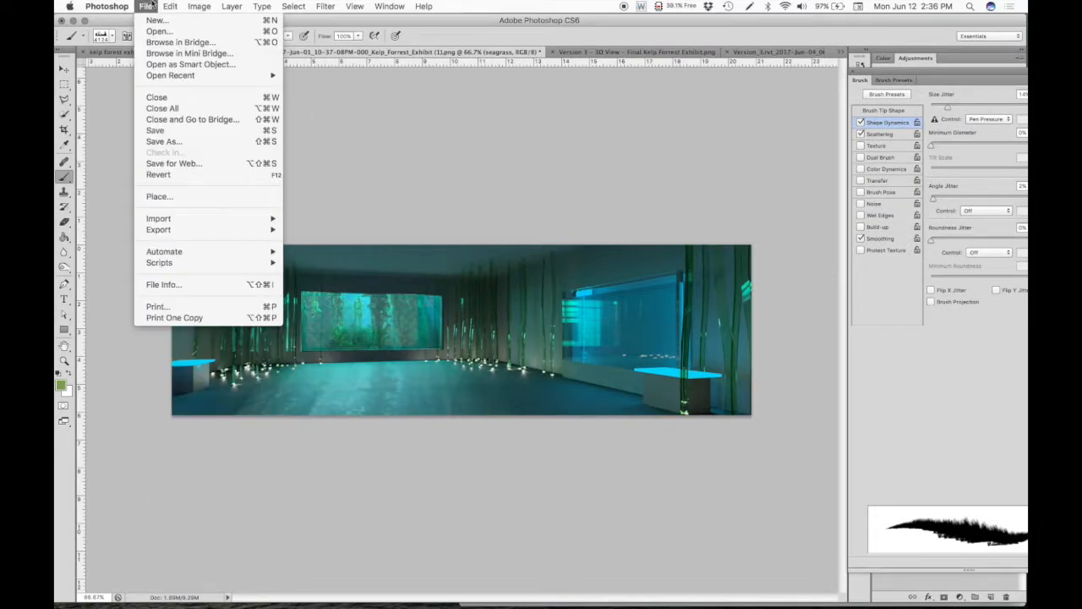
{"action": "left_click", "coordinate": [106, 35]}
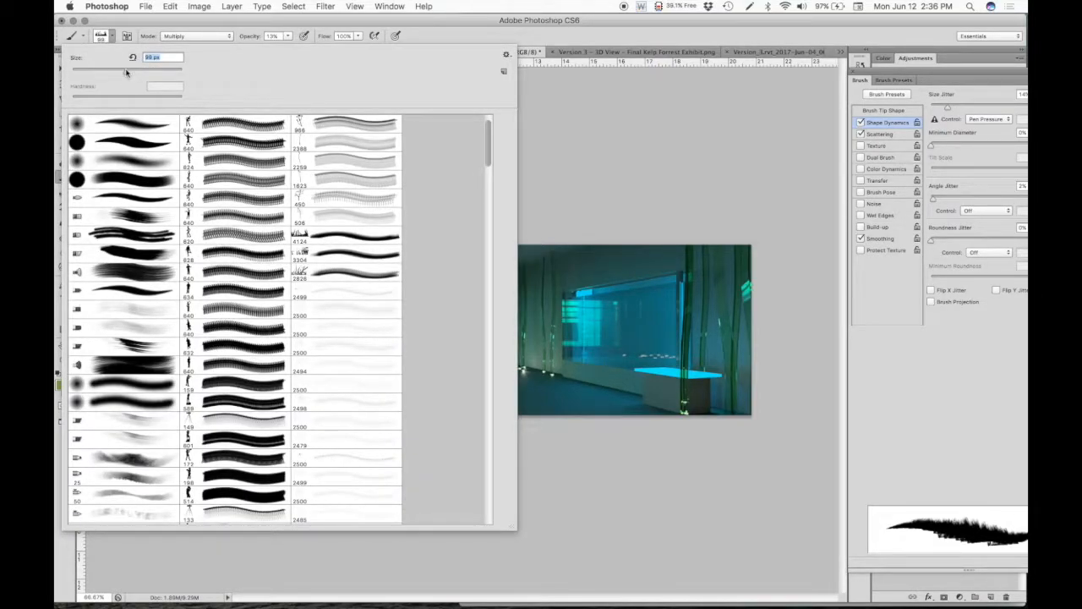
{"action": "left_click_drag", "start_coordinate": [152, 73], "coordinate": [143, 73]}
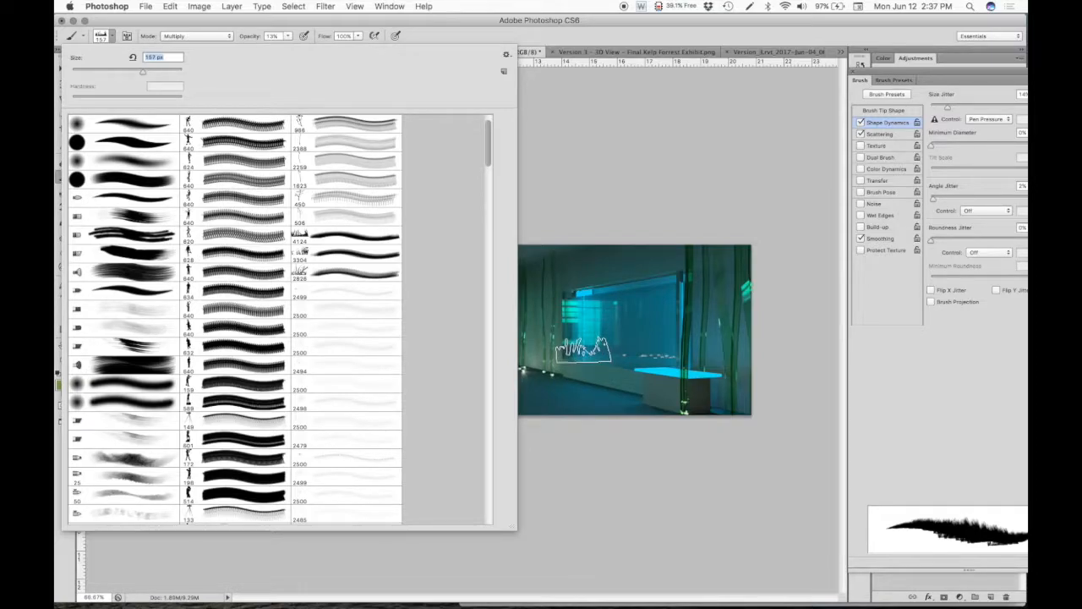
{"action": "left_click", "coordinate": [583, 349]}
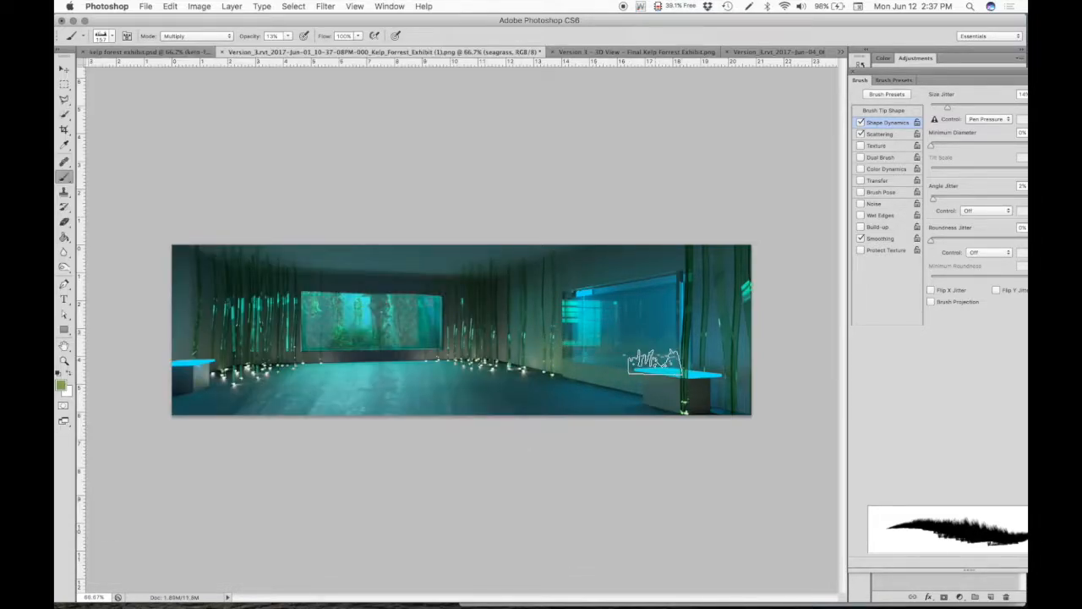
- Enlarge the grass brush to 237 px and raise its opacity to about 39%
{"action": "left_click", "coordinate": [145, 6]}
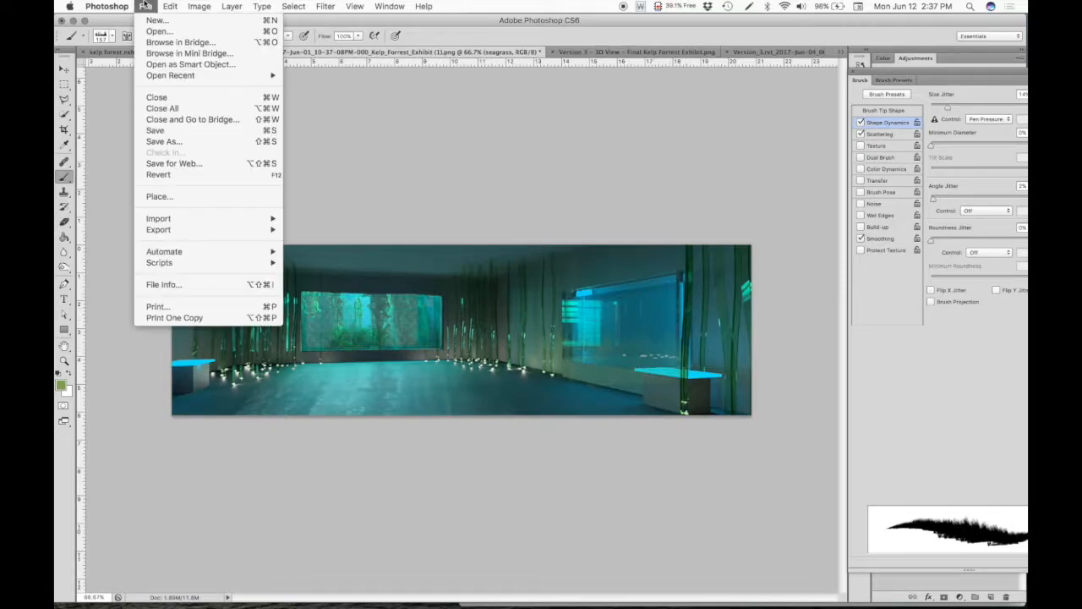
{"action": "mouse_move", "coordinate": [162, 10]}
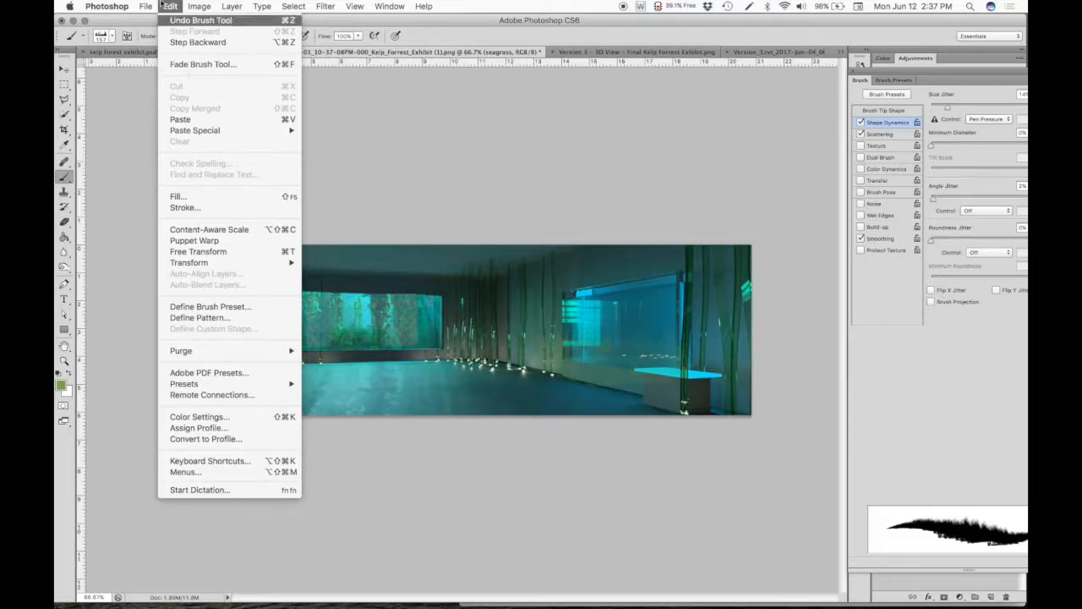
{"action": "mouse_move", "coordinate": [208, 6]}
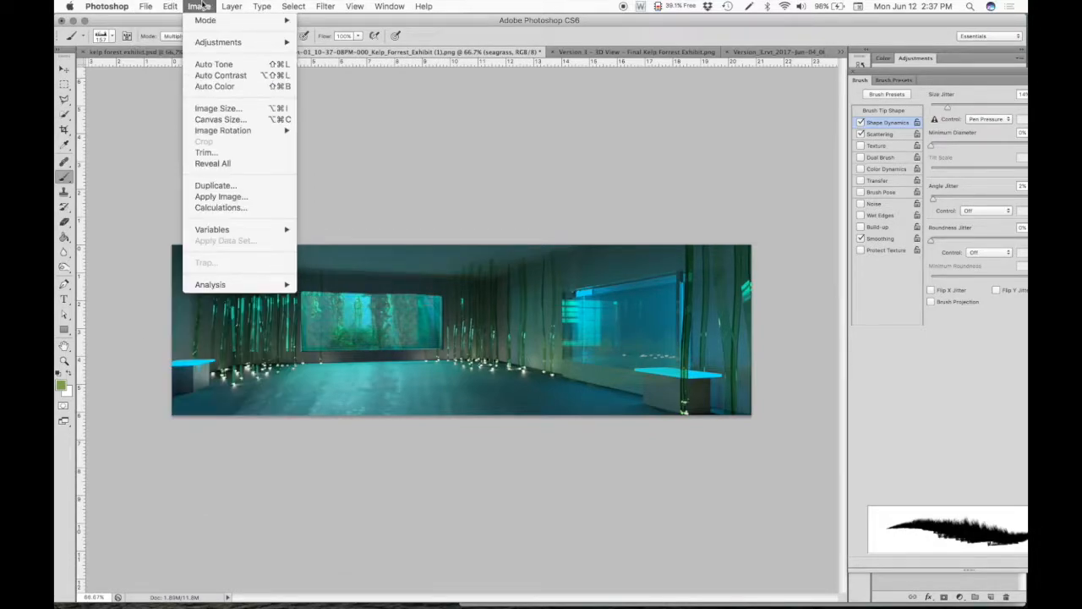
{"action": "left_click", "coordinate": [104, 38]}
{"action": "left_click", "coordinate": [104, 38]}
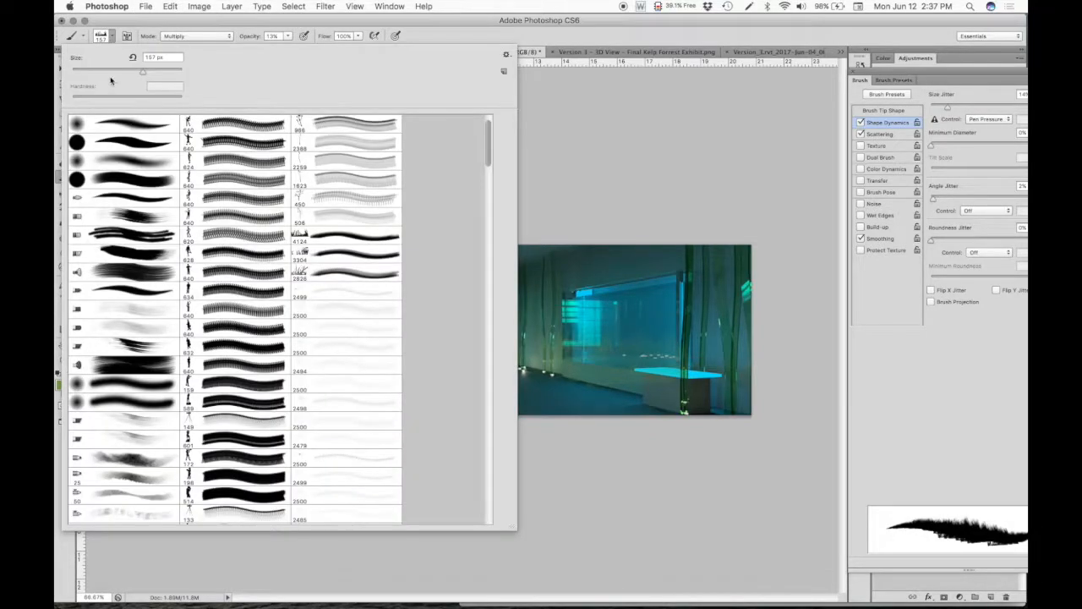
{"action": "left_click_drag", "start_coordinate": [150, 74], "coordinate": [158, 73]}
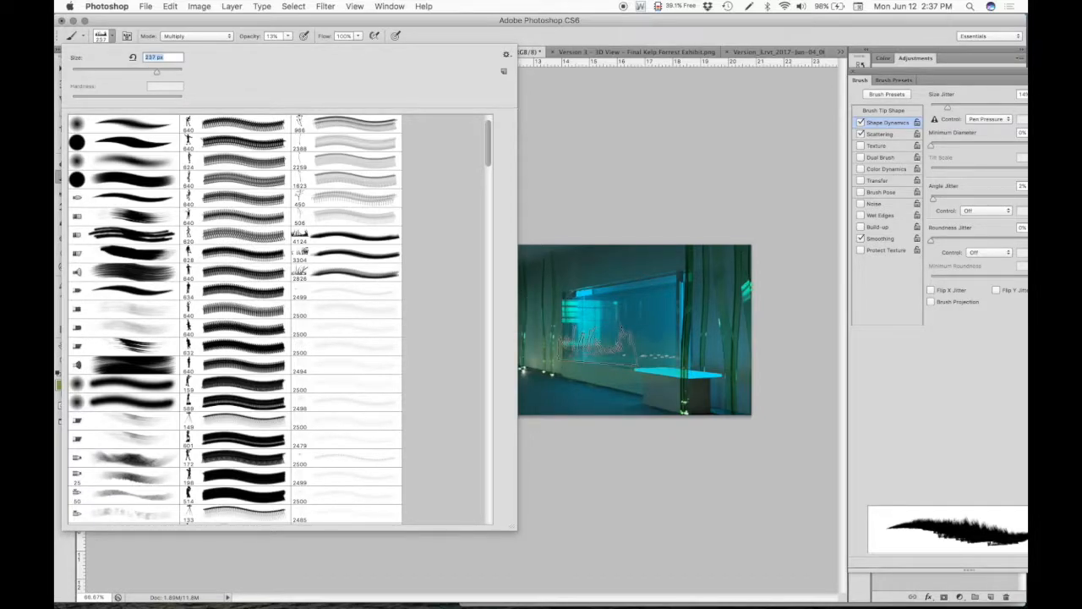
{"action": "left_click", "coordinate": [604, 347]}
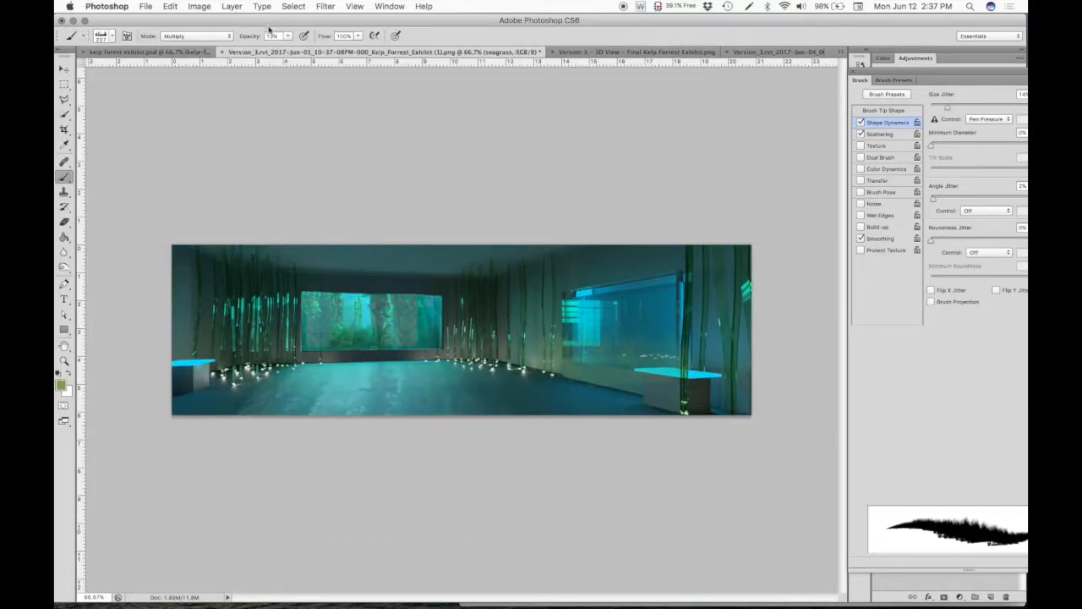
{"action": "left_click_drag", "start_coordinate": [289, 36], "coordinate": [305, 51]}
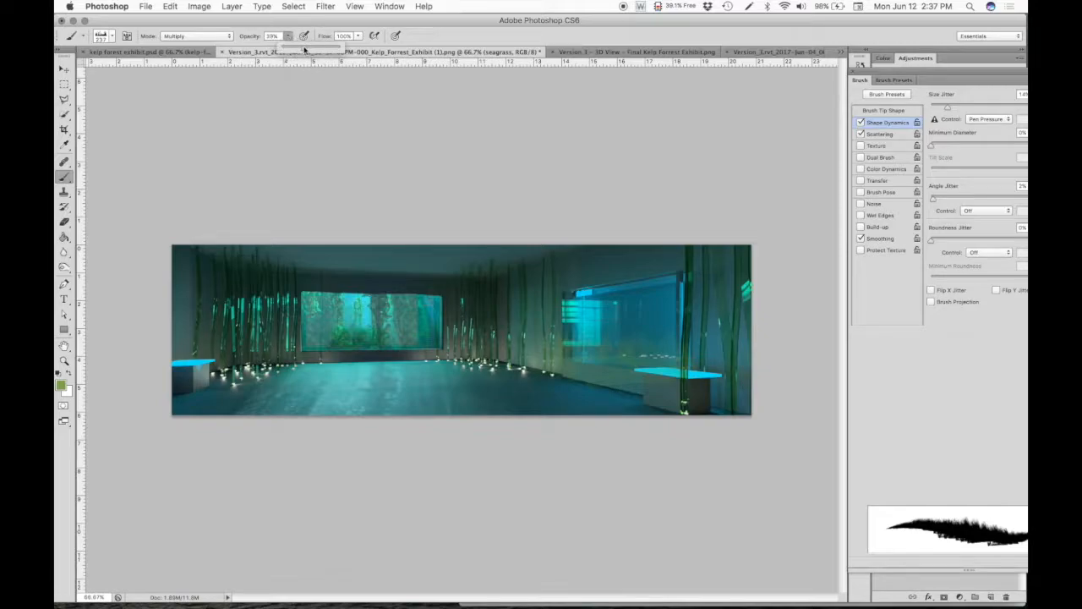
- Set the brush blend mode to Normal and paint overlapping seagrass clumps along the base of the large blue window
{"action": "left_click", "coordinate": [224, 36]}
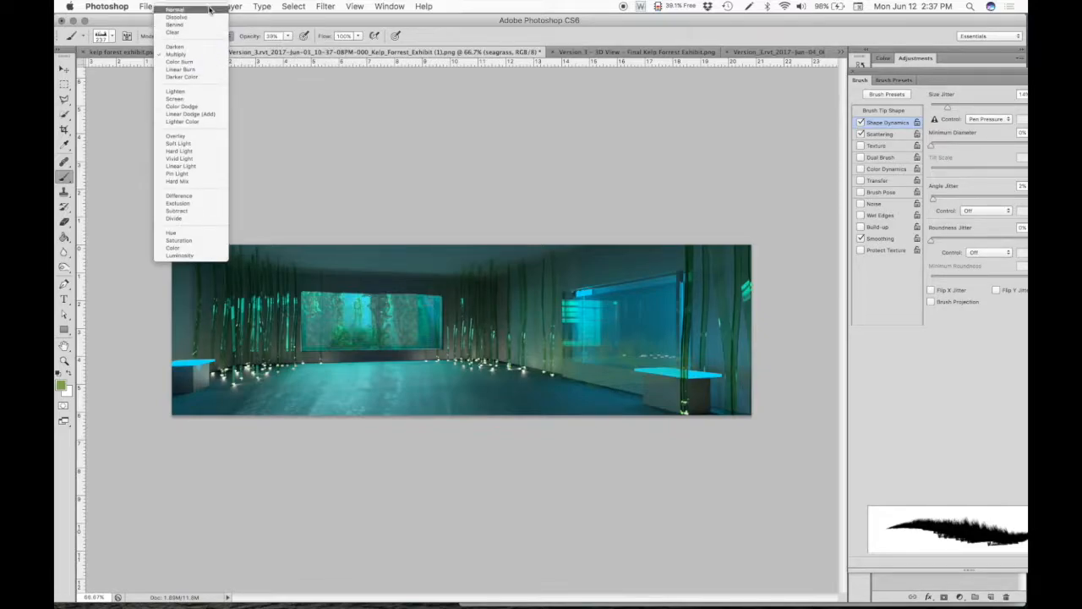
{"action": "left_click", "coordinate": [213, 7]}
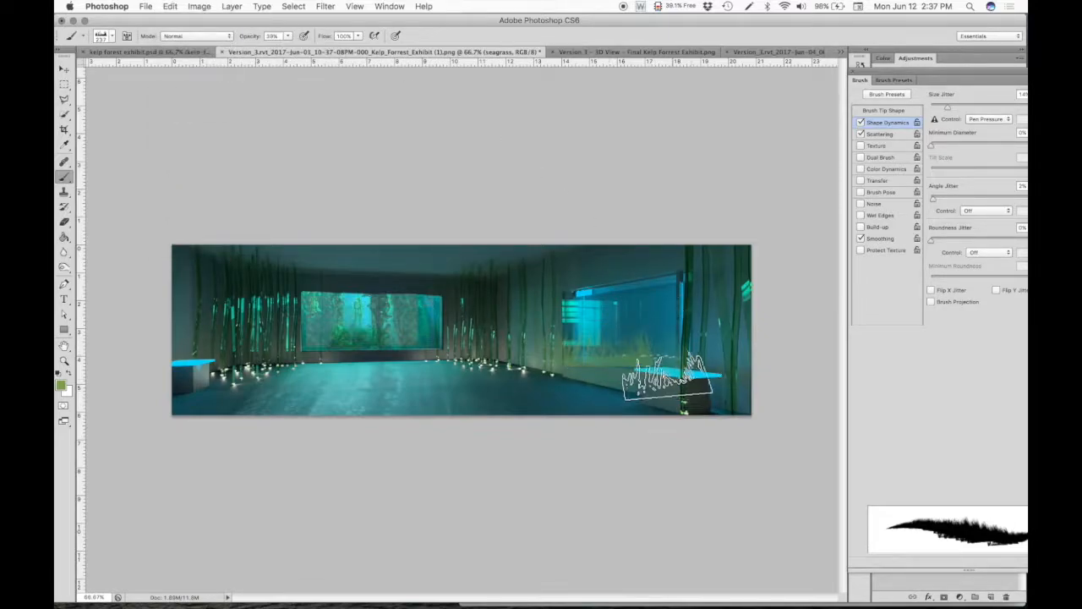
{"action": "mouse_move", "coordinate": [660, 358]}
{"action": "left_mouse_down"}
{"action": "mouse_move", "coordinate": [593, 336]}
{"action": "mouse_move", "coordinate": [605, 329]}
{"action": "mouse_move", "coordinate": [639, 351]}
{"action": "left_mouse_up"}
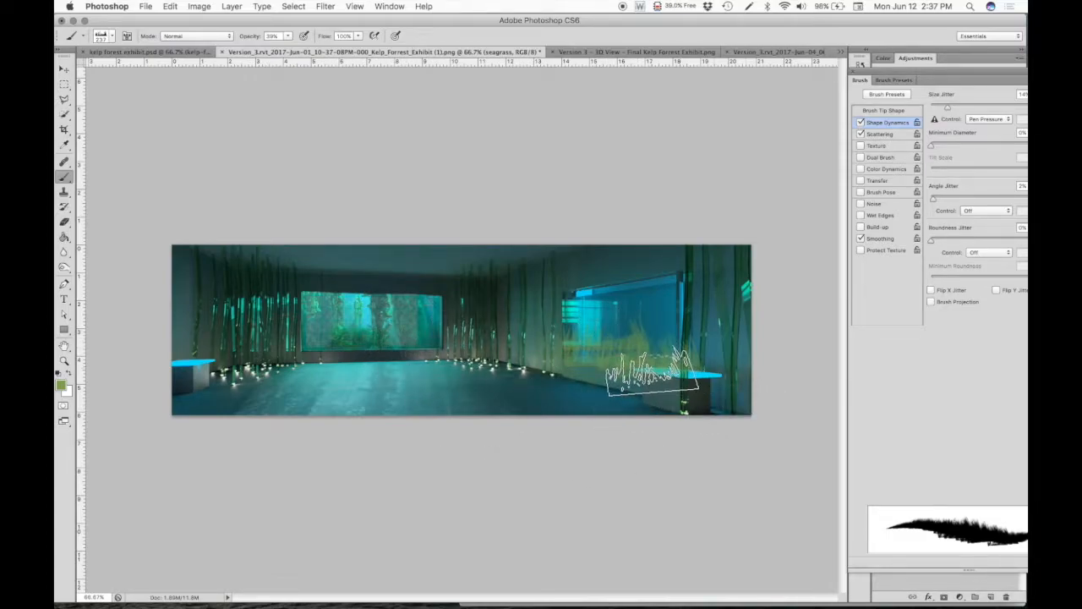
{"action": "left_click", "coordinate": [575, 359]}
{"action": "left_click", "coordinate": [615, 344]}
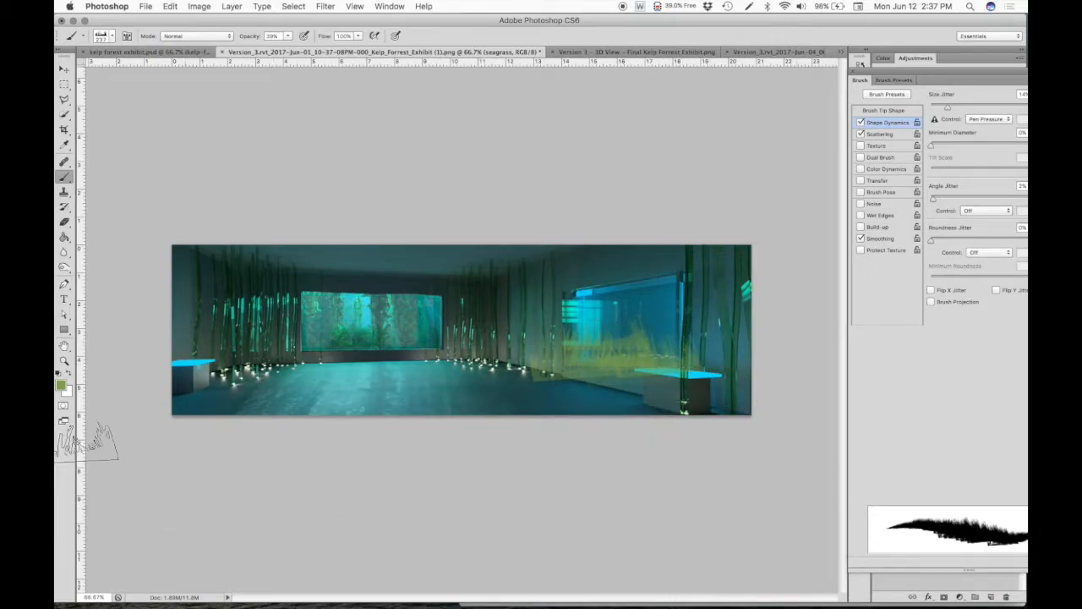
- Outline the large blue window with the Polygonal Lasso and mask the seagrass layer to that selection
{"action": "left_click", "coordinate": [64, 99]}
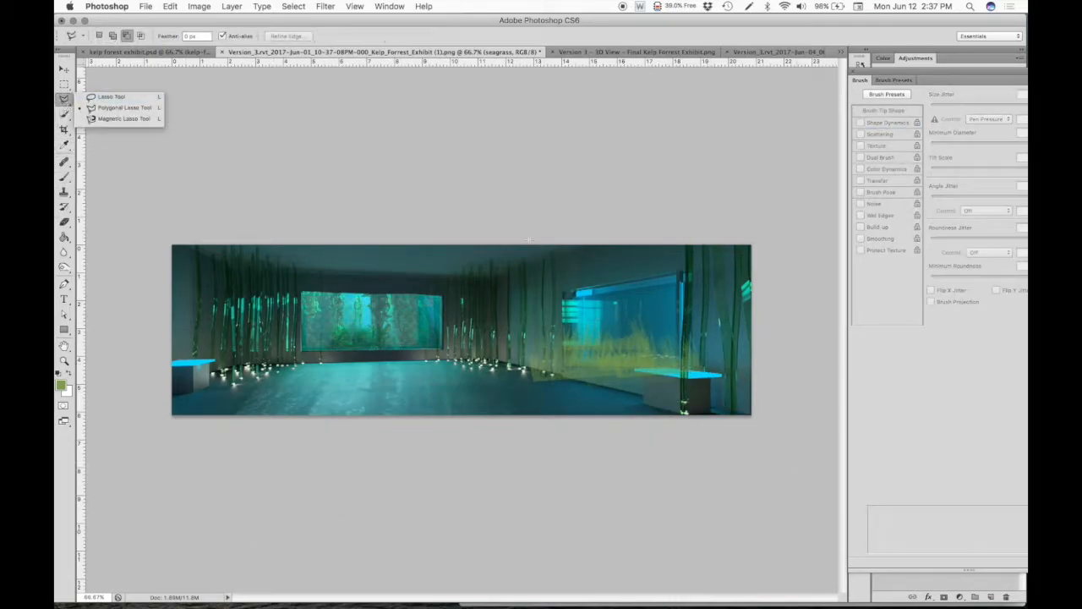
{"action": "left_click", "coordinate": [562, 292]}
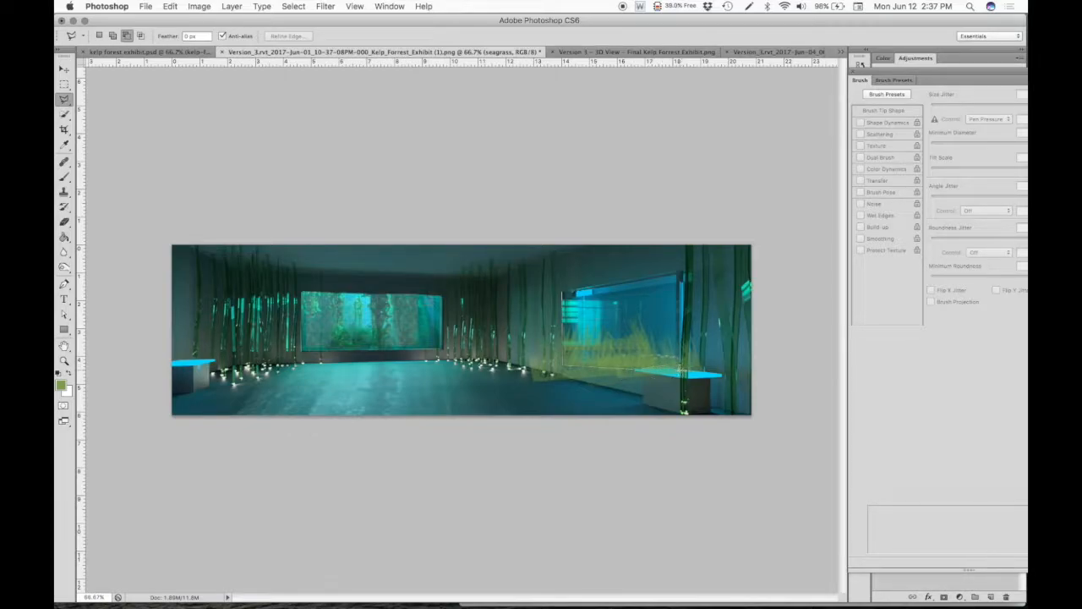
{"action": "left_click", "coordinate": [682, 273]}
{"action": "left_click", "coordinate": [566, 297]}
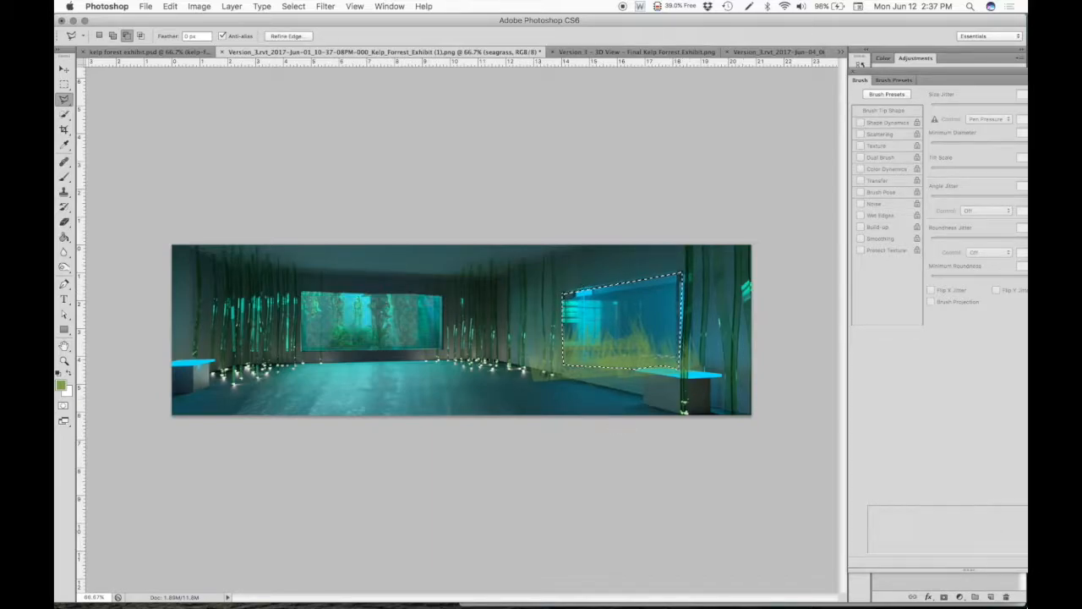
{"action": "left_click", "coordinate": [960, 596]}
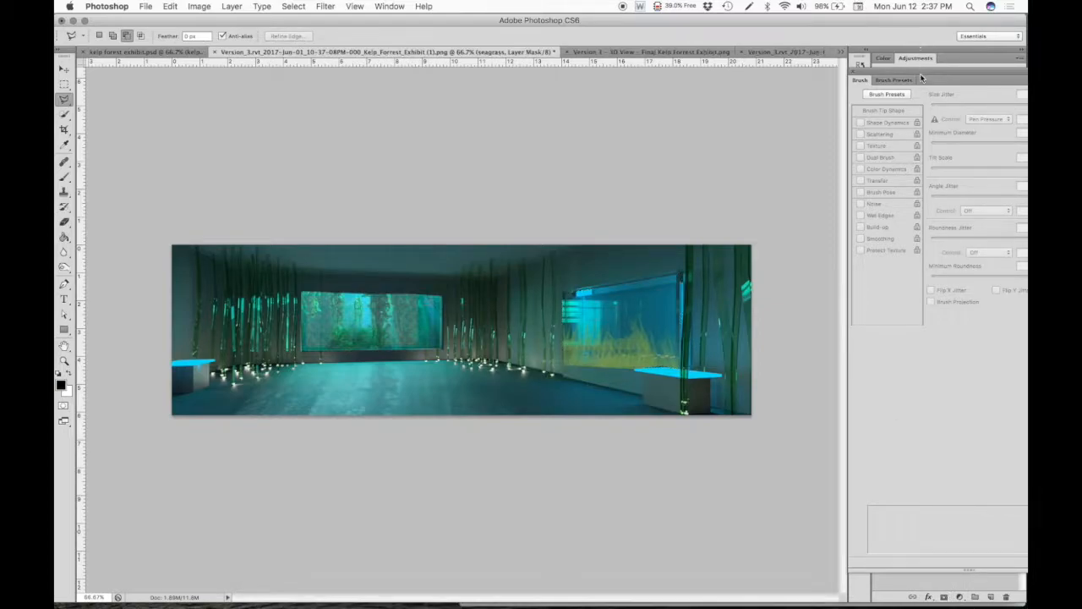
- Outline the wall strip below the blue window, clean stray seagrass from it on the layer mask, and clear the selection and brush settings
{"action": "left_click_drag", "start_coordinate": [921, 74], "coordinate": [165, 64]}
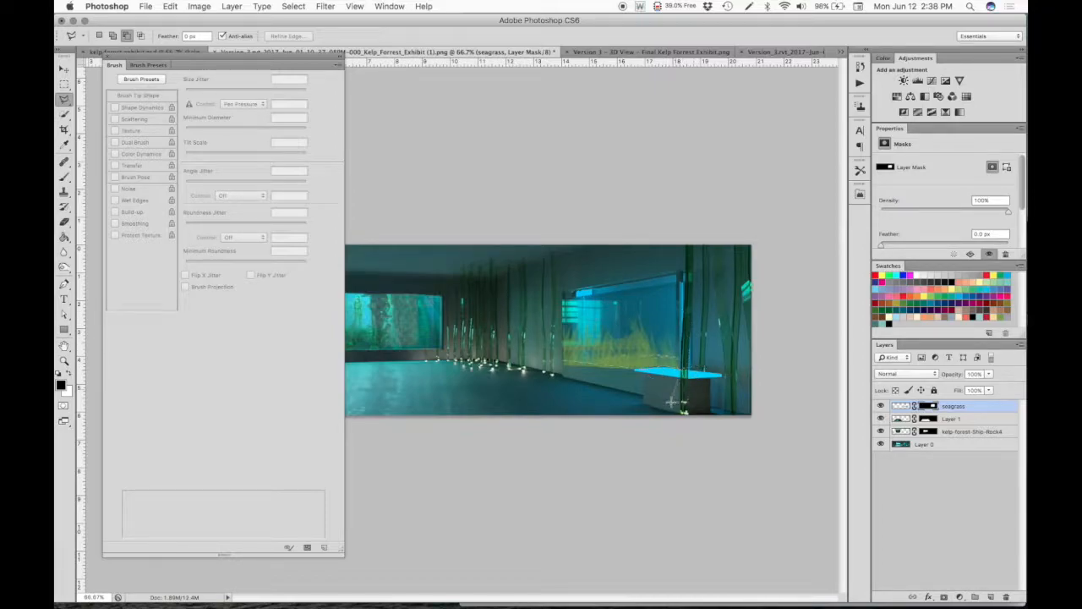
{"action": "left_click", "coordinate": [559, 360]}
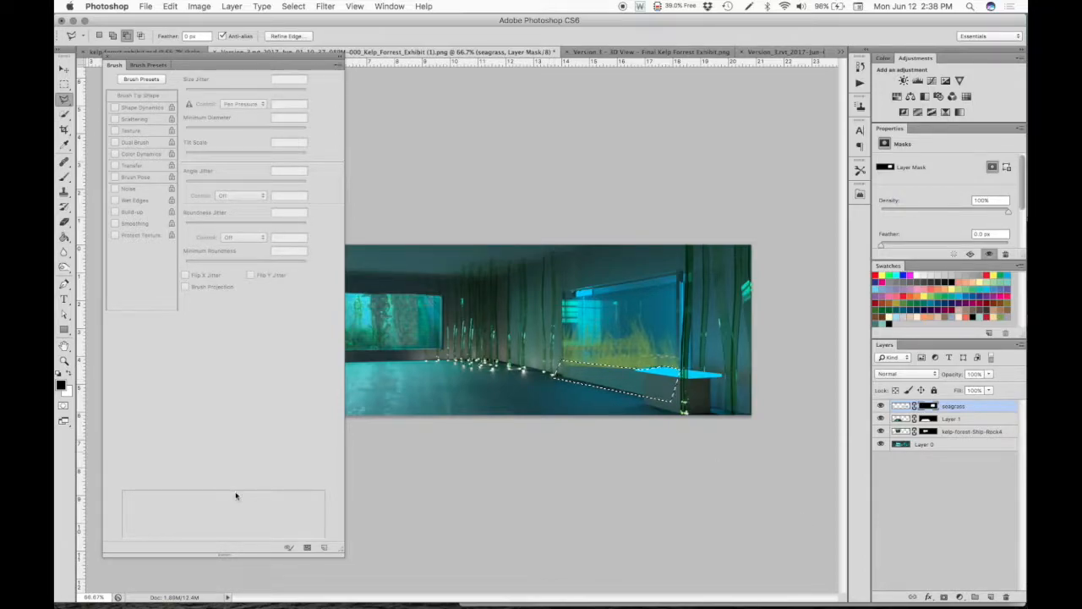
{"action": "left_click", "coordinate": [64, 223]}
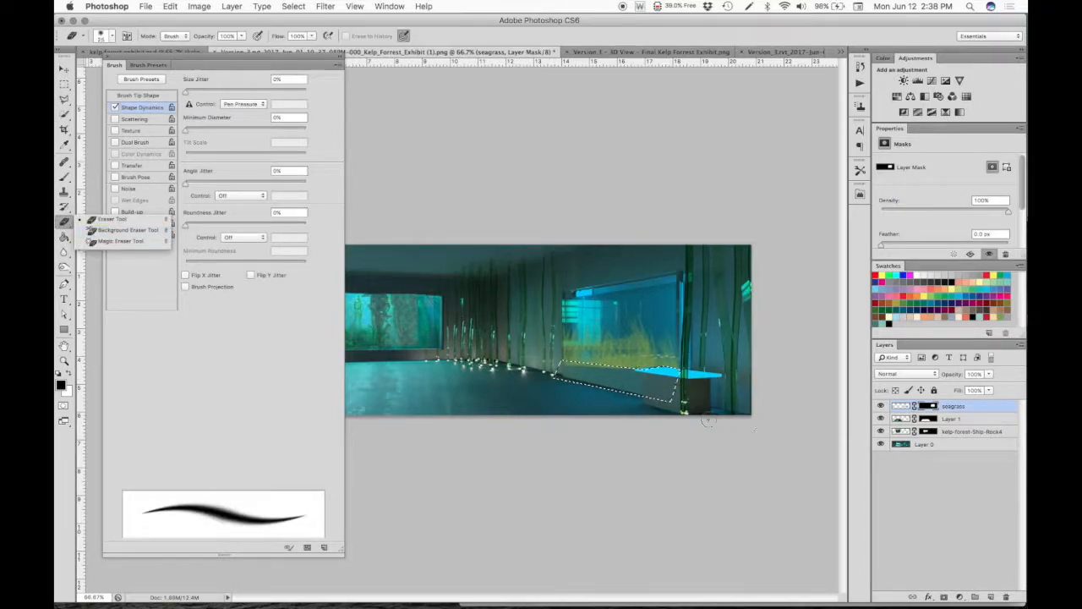
{"action": "left_click", "coordinate": [641, 372]}
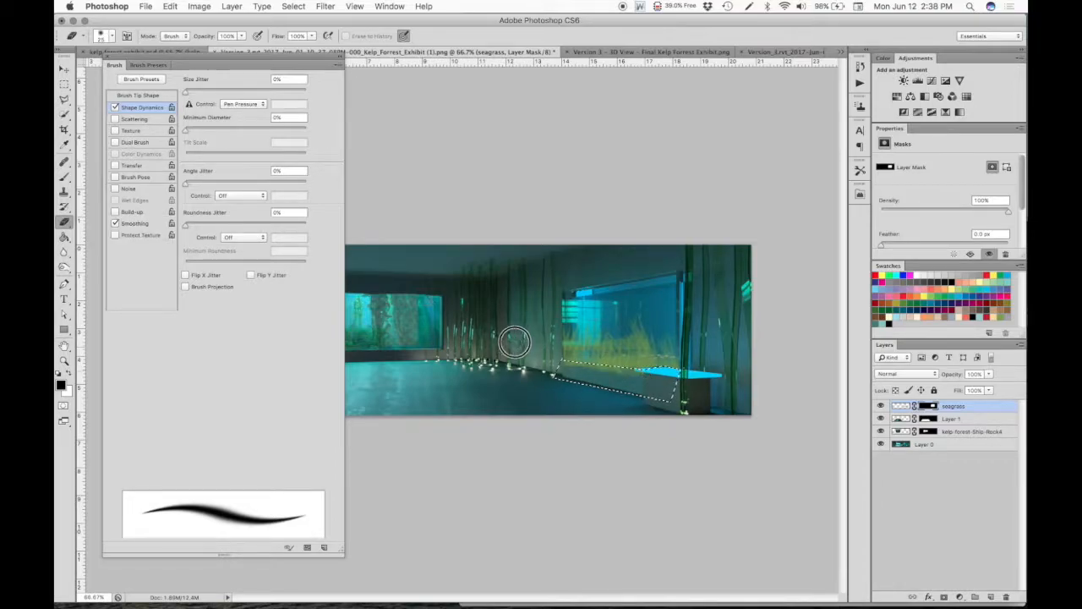
{"action": "left_click", "coordinate": [69, 374]}
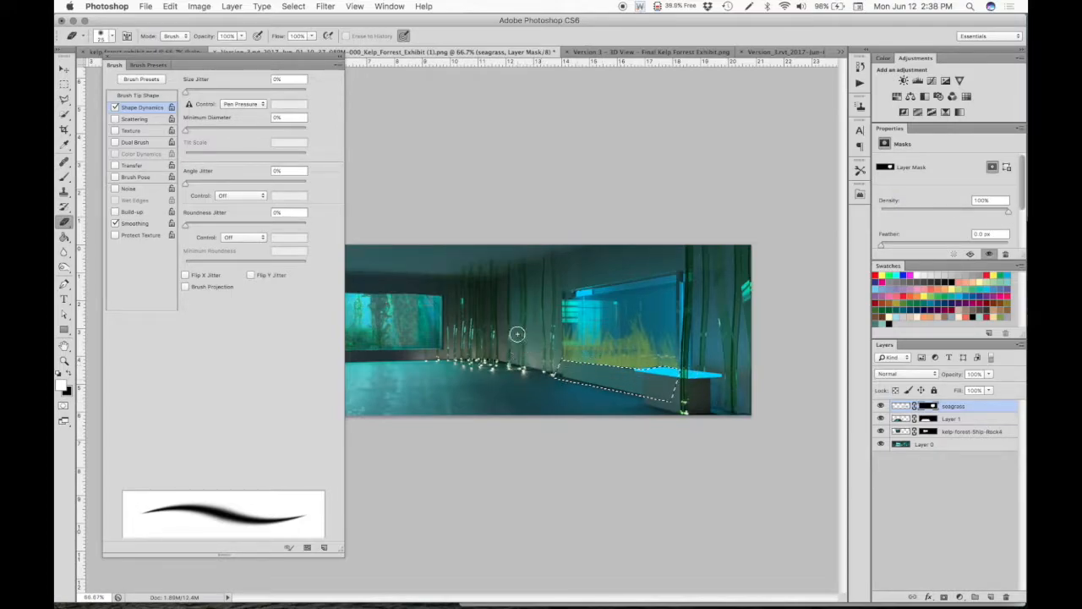
{"action": "key", "text": "ctrl+d"}
{"action": "left_click", "coordinate": [110, 59]}
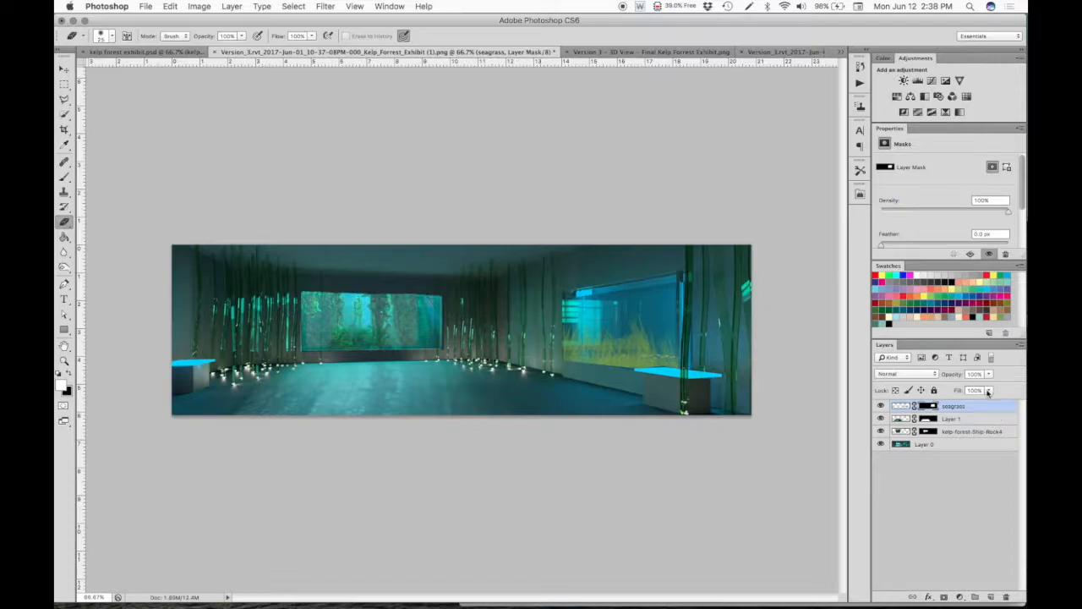
- Lower the seagrass layer's opacity to 70%
{"action": "left_click", "coordinate": [989, 375]}
{"action": "left_click_drag", "start_coordinate": [988, 386], "coordinate": [973, 388]}
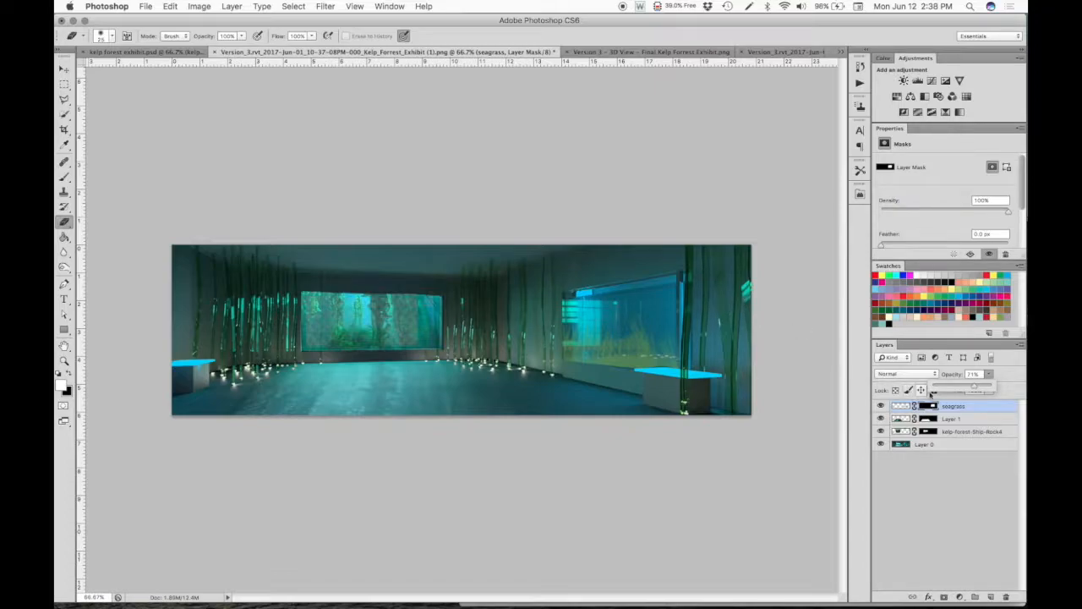
{"action": "mouse_move", "coordinate": [968, 391]}
{"action": "left_mouse_down"}
{"action": "mouse_move", "coordinate": [959, 383]}
{"action": "mouse_move", "coordinate": [975, 385]}
{"action": "mouse_move", "coordinate": [951, 390]}
{"action": "mouse_move", "coordinate": [973, 387]}
{"action": "left_mouse_up"}
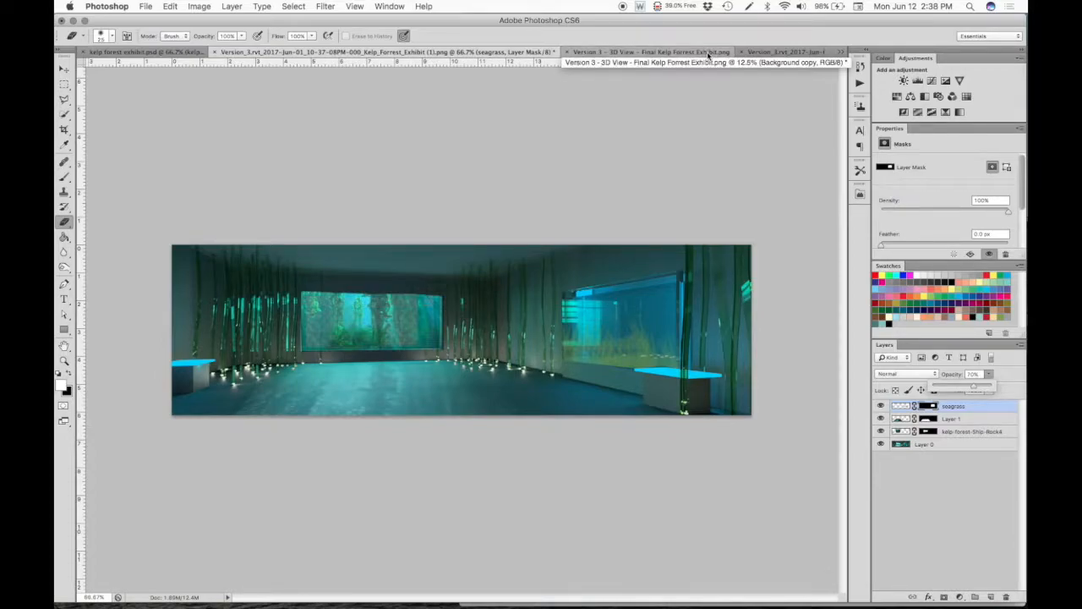
- Copy the entire green-lit rendering into the kelp exhibit composite as the top layer and set its blend mode to Lighten
{"action": "left_click", "coordinate": [810, 52]}
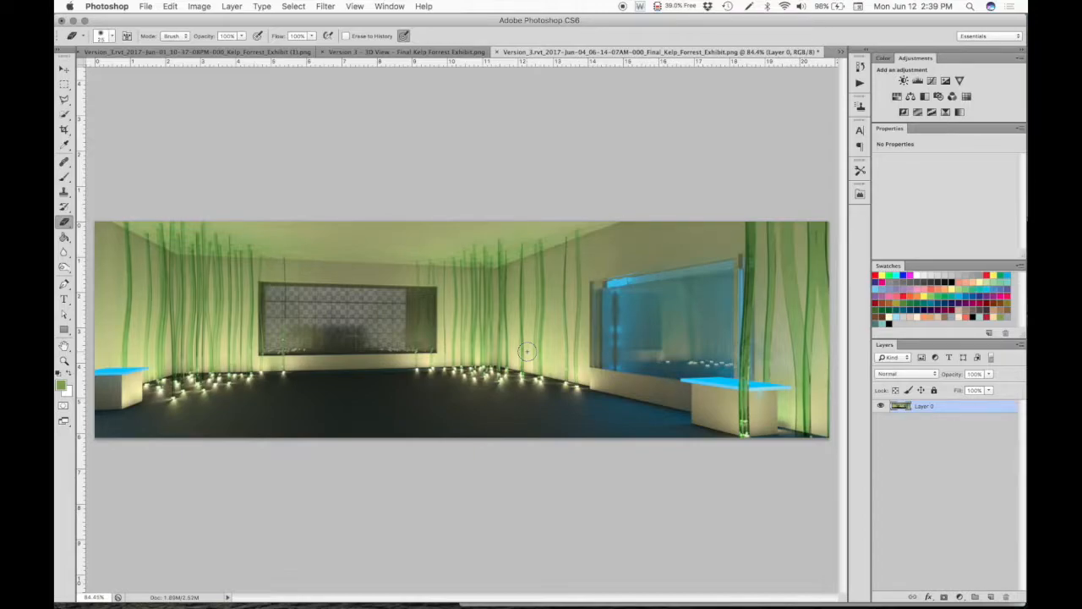
{"action": "key", "text": "super+a"}
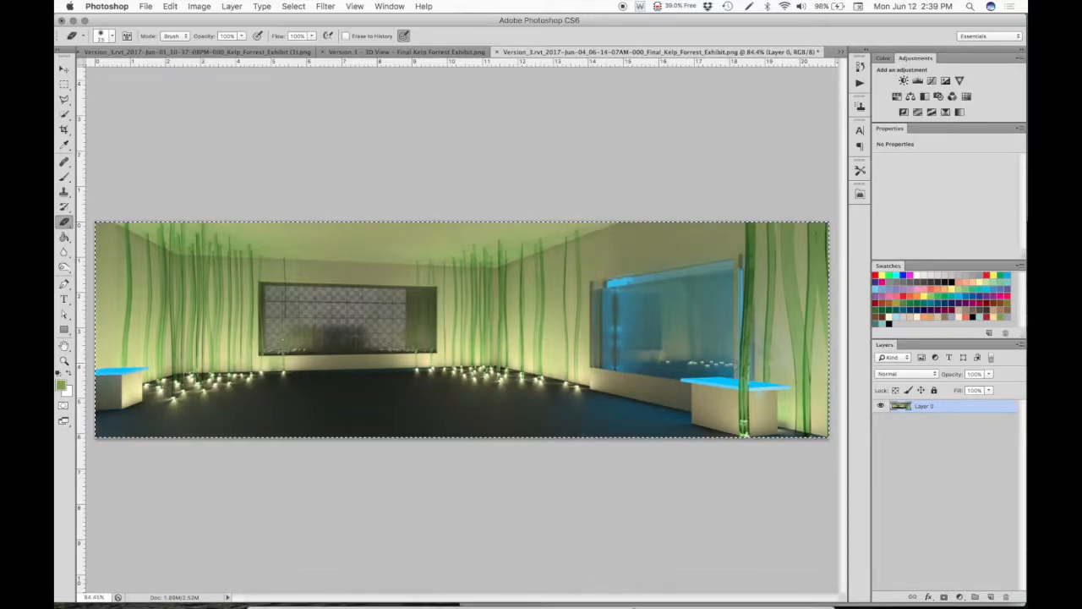
{"action": "mouse_move", "coordinate": [604, 592]}
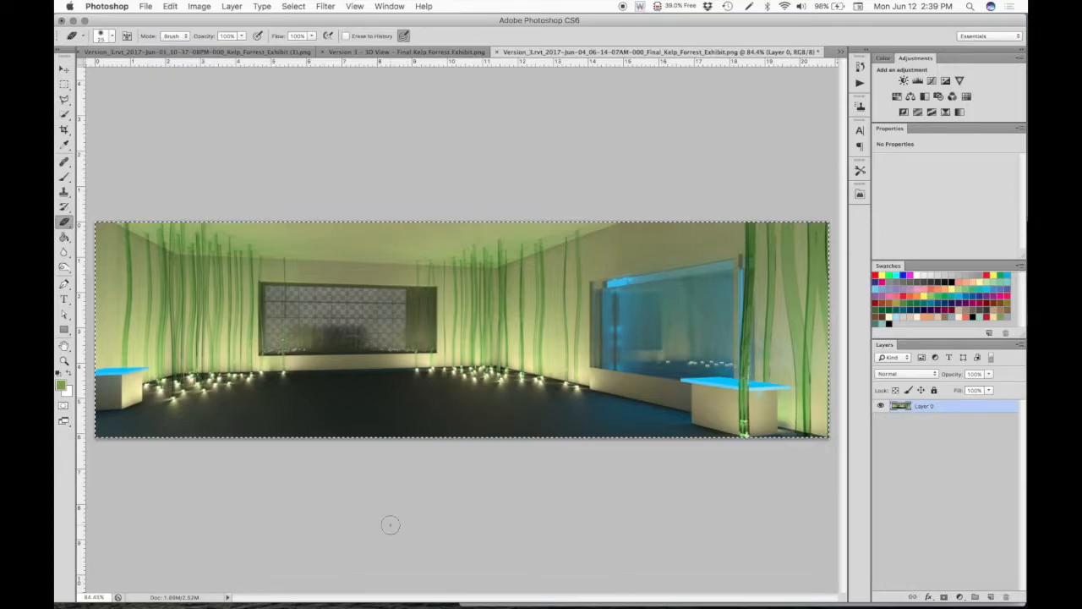
{"action": "left_click", "coordinate": [359, 52]}
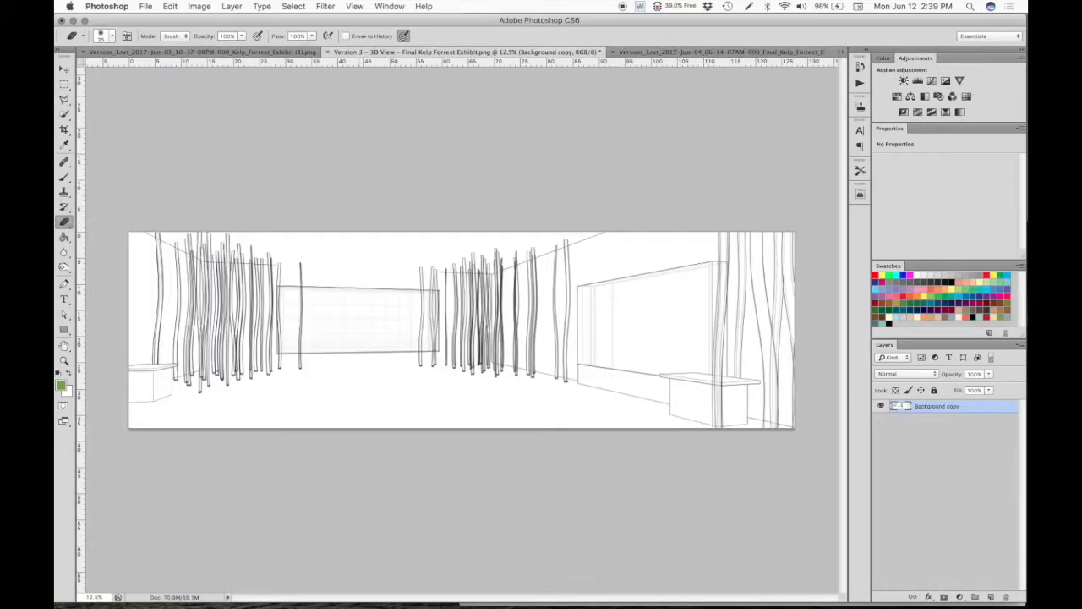
{"action": "left_click", "coordinate": [254, 52]}
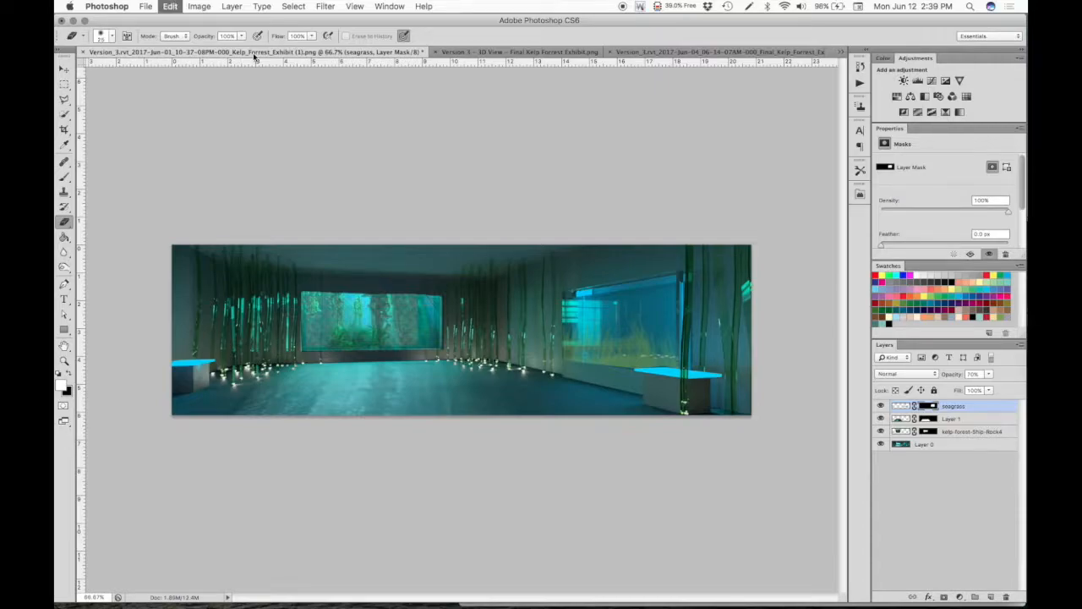
{"action": "key", "text": "super+v"}
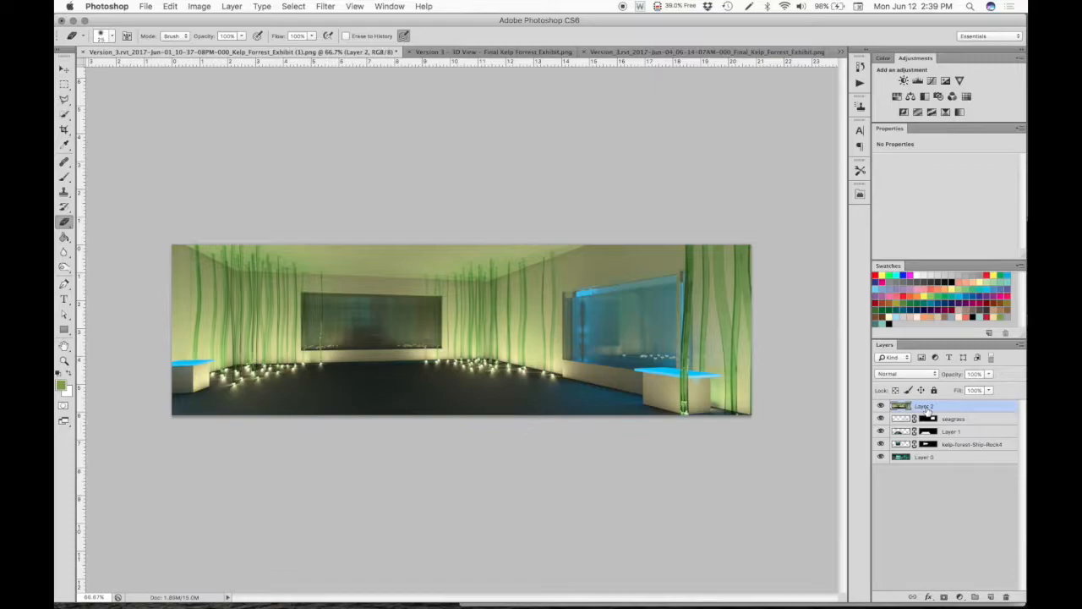
{"action": "left_click", "coordinate": [904, 376]}
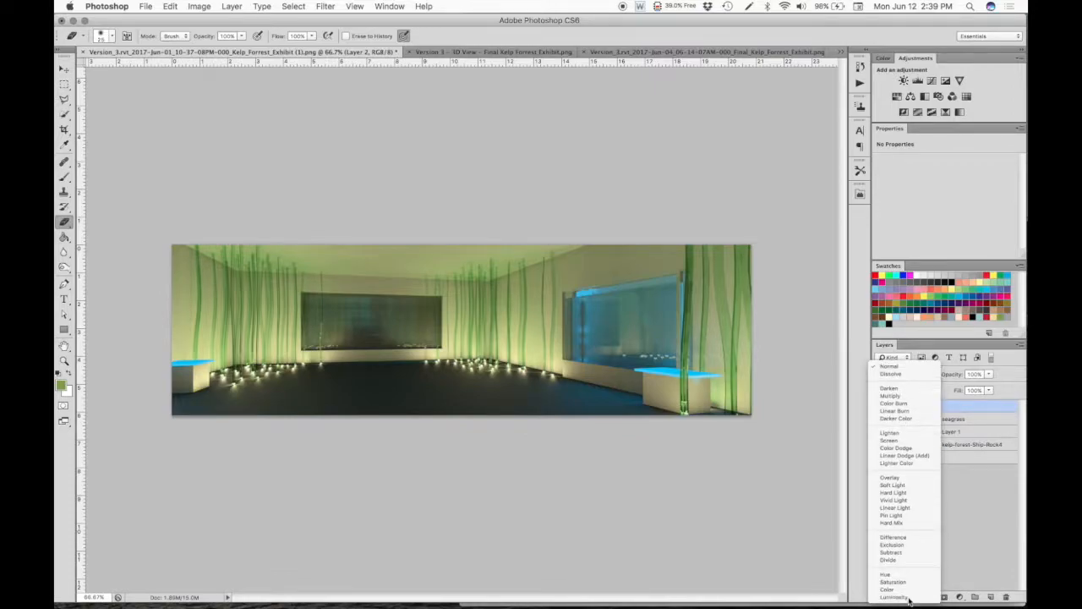
{"action": "left_click", "coordinate": [909, 434]}
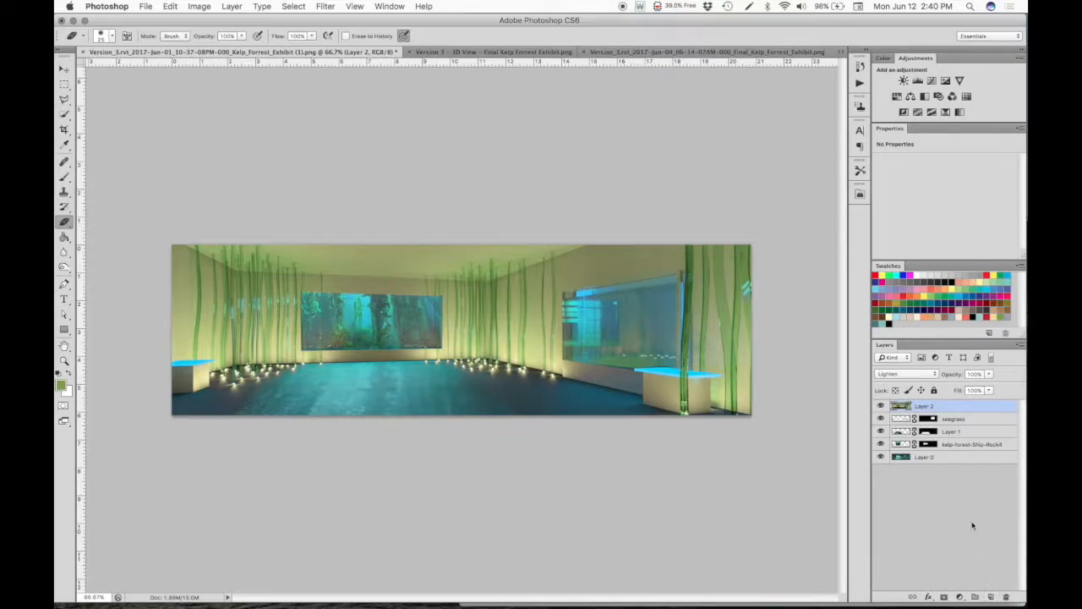
- Create a layer group above the seagrass layer and name it Kelp
{"action": "left_click", "coordinate": [957, 448]}
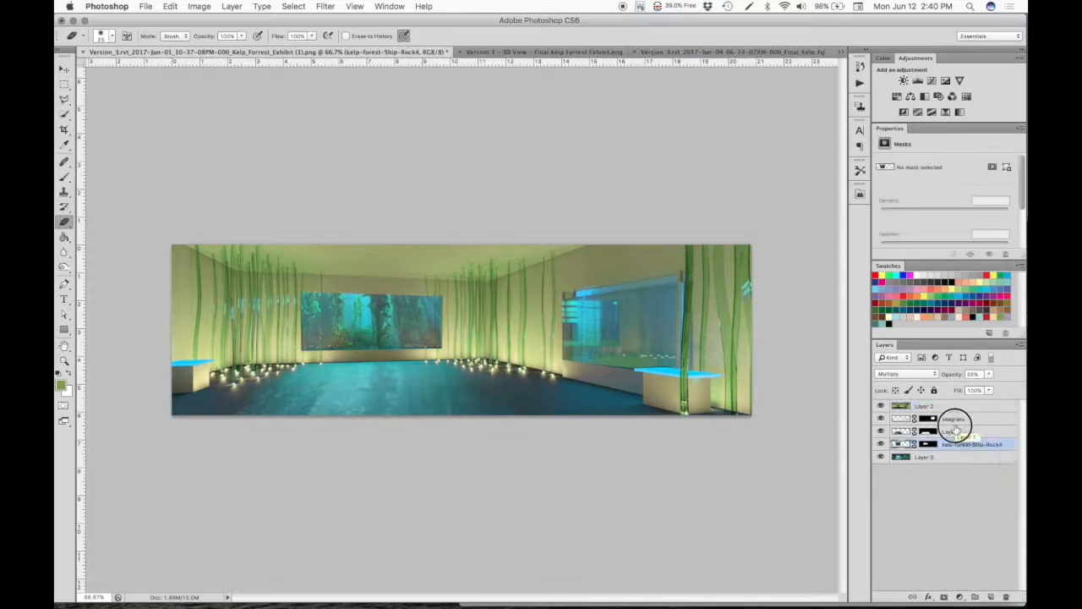
{"action": "left_click", "coordinate": [953, 420], "text": "shift"}
{"action": "left_click_drag", "start_coordinate": [955, 423], "coordinate": [975, 597]}
{"action": "double_click", "coordinate": [926, 419]}
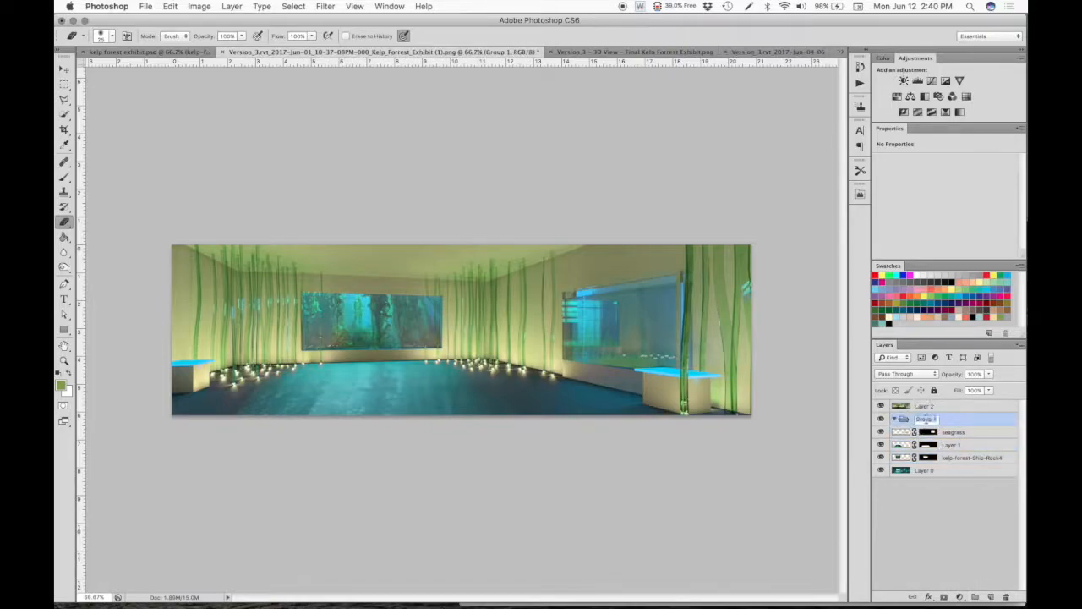
{"action": "type", "text": "Kelp"}
{"action": "key", "text": "Return"}
- Move the seagrass, Layer 1 and kelp-forest-Ship-Rock4 layers into the Kelp group, collapse it and deselect all layers
{"action": "left_click", "coordinate": [972, 458]}
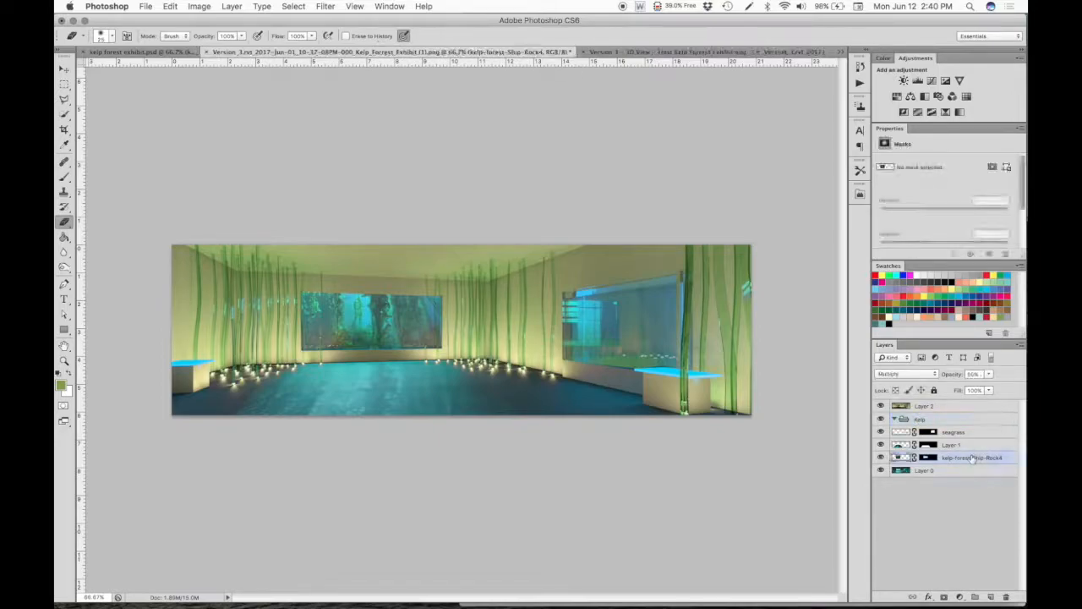
{"action": "left_click", "coordinate": [961, 432], "text": "shift"}
{"action": "left_click_drag", "start_coordinate": [962, 432], "coordinate": [905, 418]}
{"action": "left_click", "coordinate": [895, 419]}
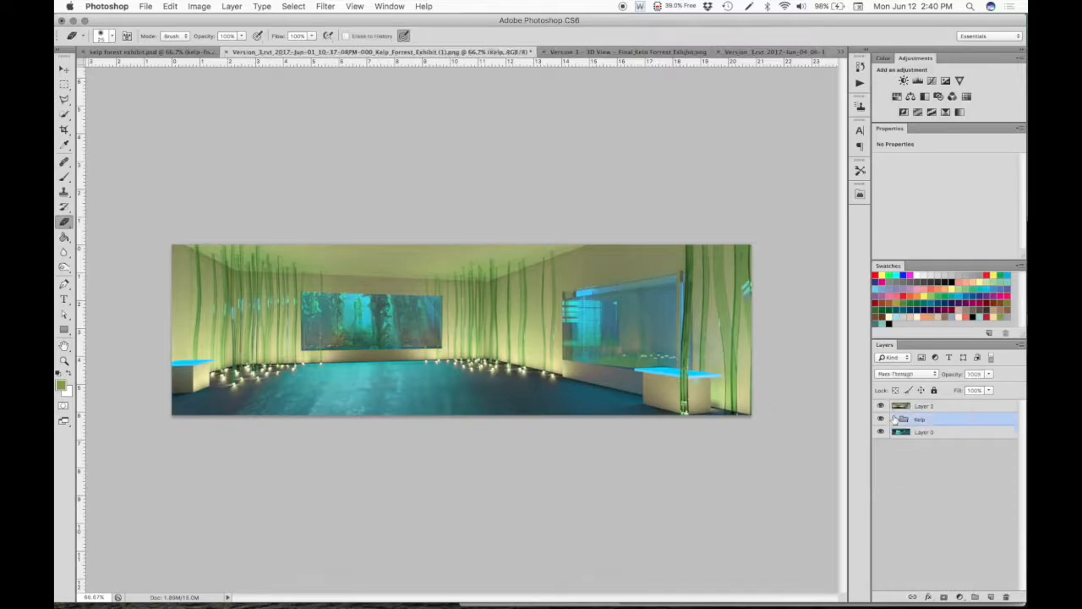
{"action": "left_click", "coordinate": [930, 470]}
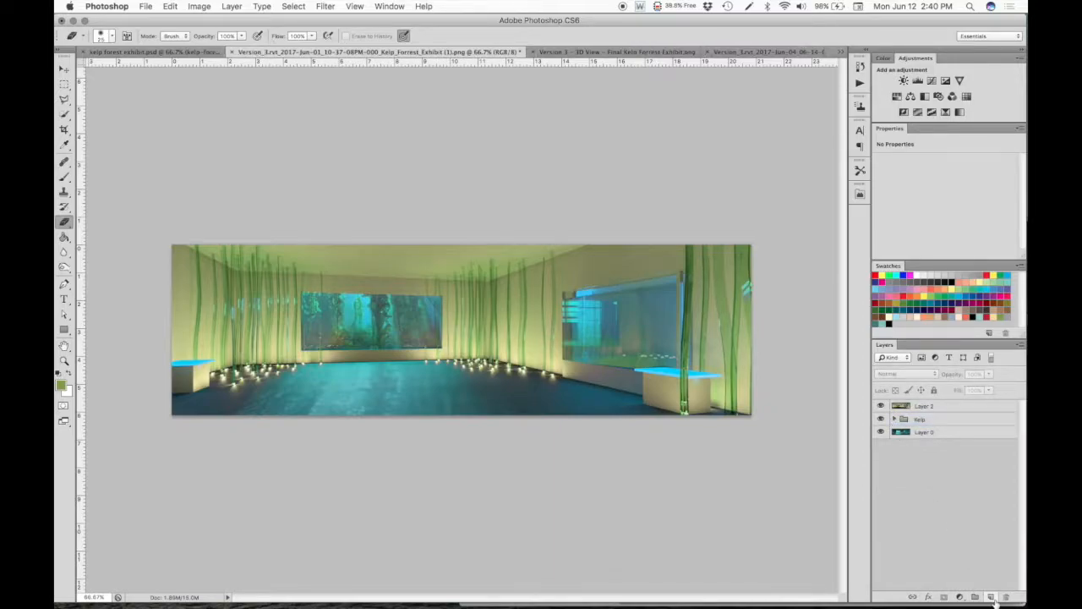
- Copy the entire line drawing from the Version 3 3D View document into the kelp exhibit composite as the top layer
{"action": "left_click", "coordinate": [602, 52]}
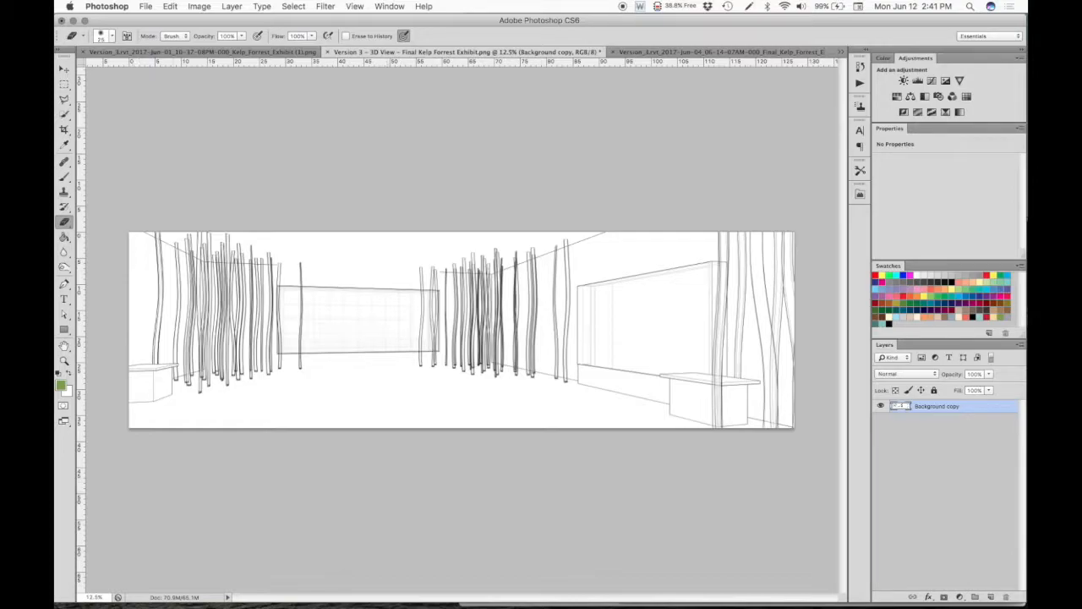
{"action": "key", "text": "super+minus"}
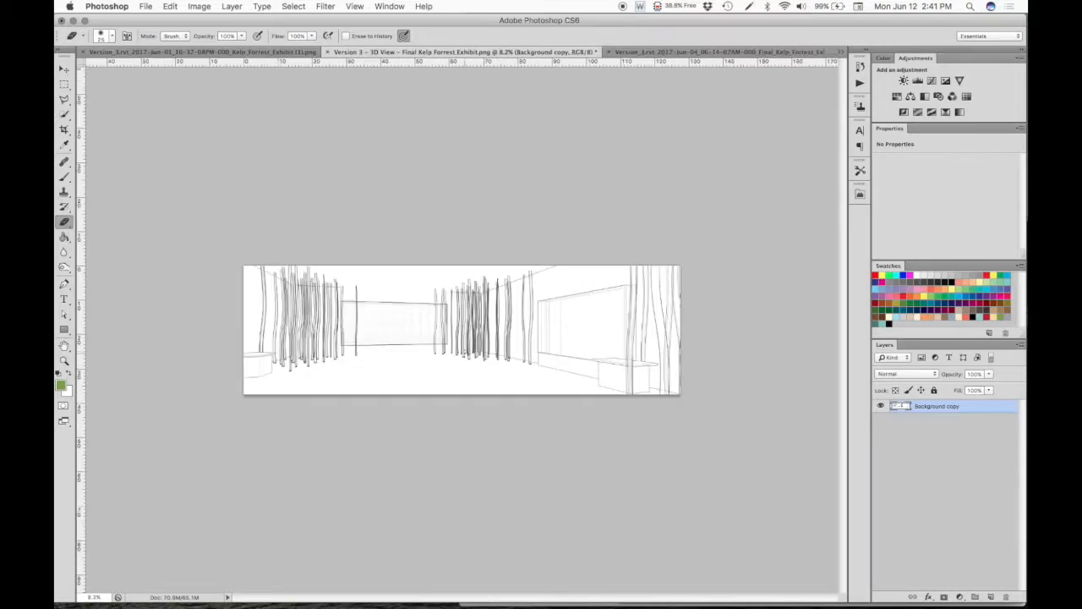
{"action": "scroll", "coordinate": [465, 354], "scroll_direction": "up", "scroll_amount": 5}
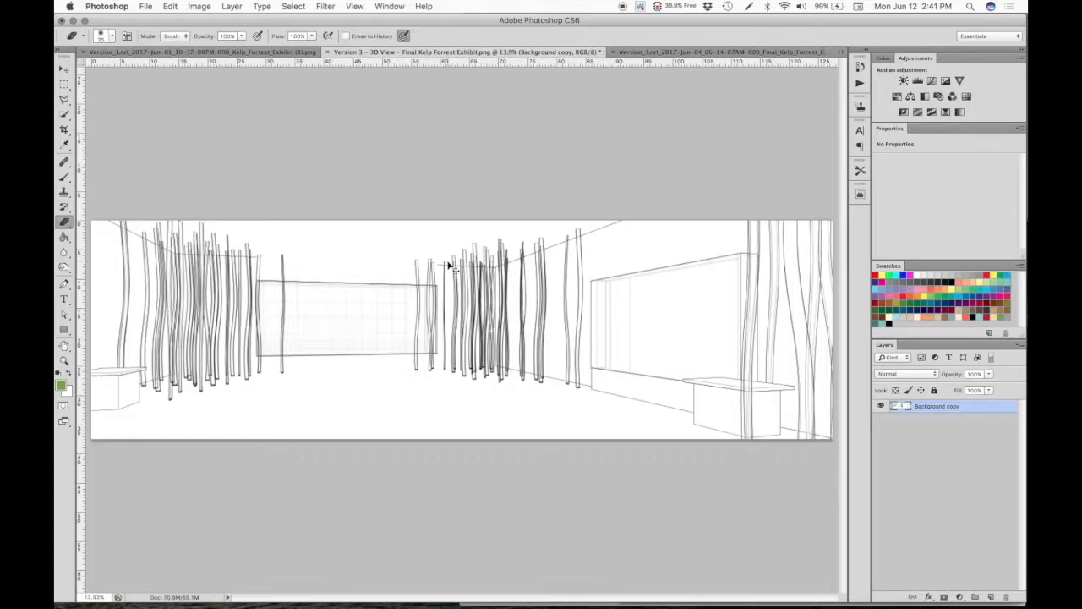
{"action": "key", "text": "super+a"}
{"action": "left_click", "coordinate": [242, 52]}
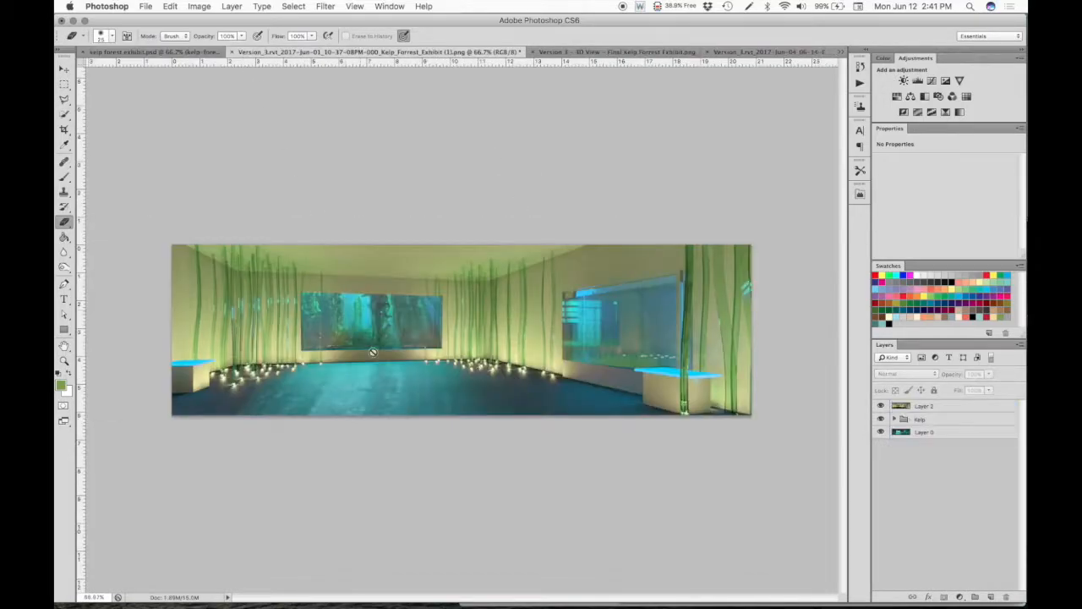
{"action": "left_click", "coordinate": [562, 52]}
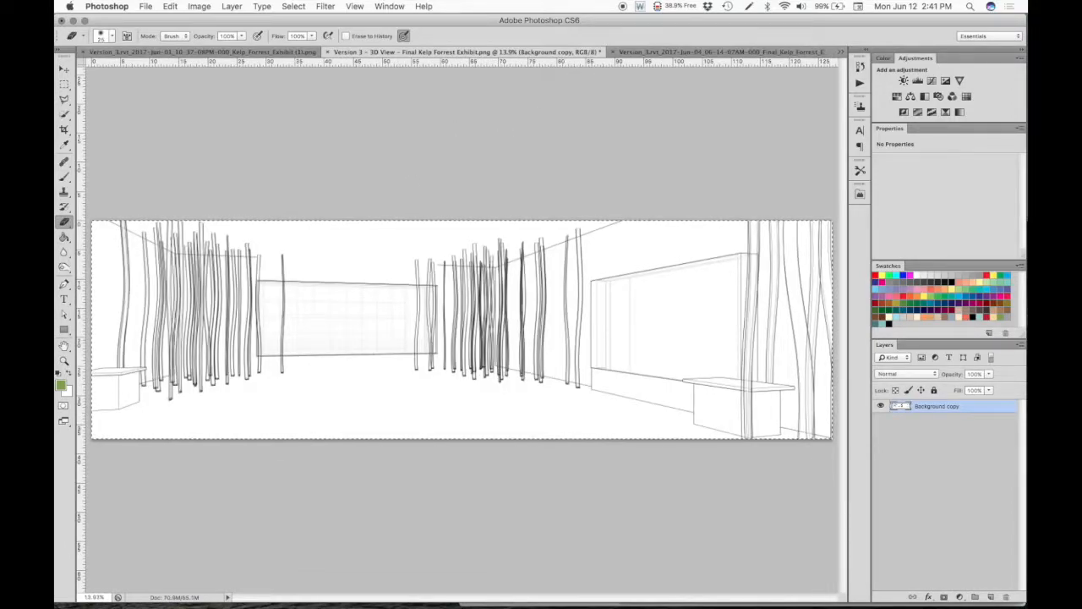
{"action": "key", "text": "super+c"}
{"action": "left_click", "coordinate": [219, 51]}
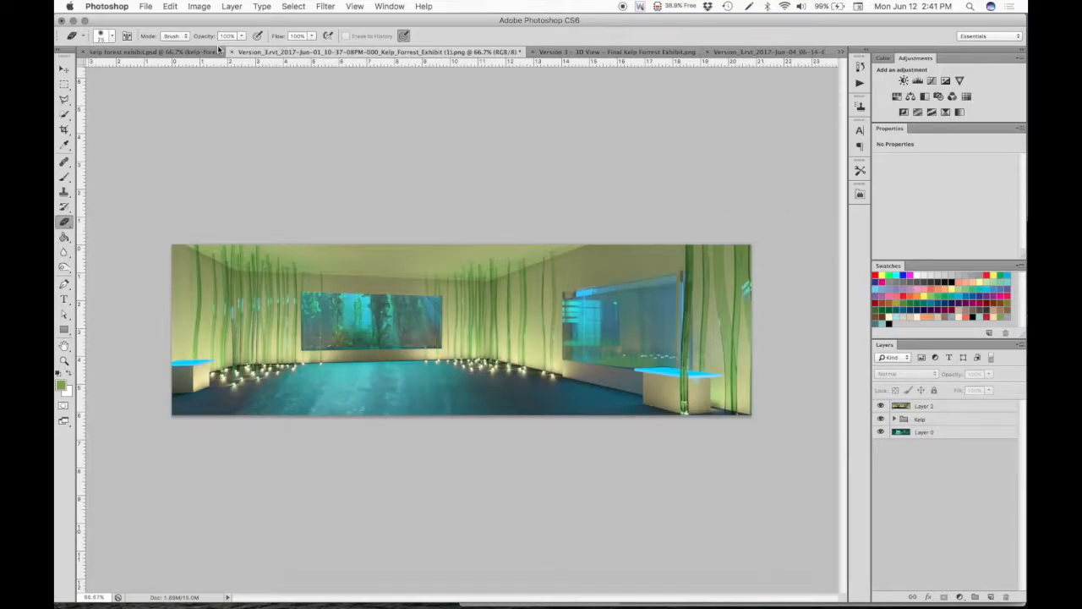
{"action": "key", "text": "super+v"}
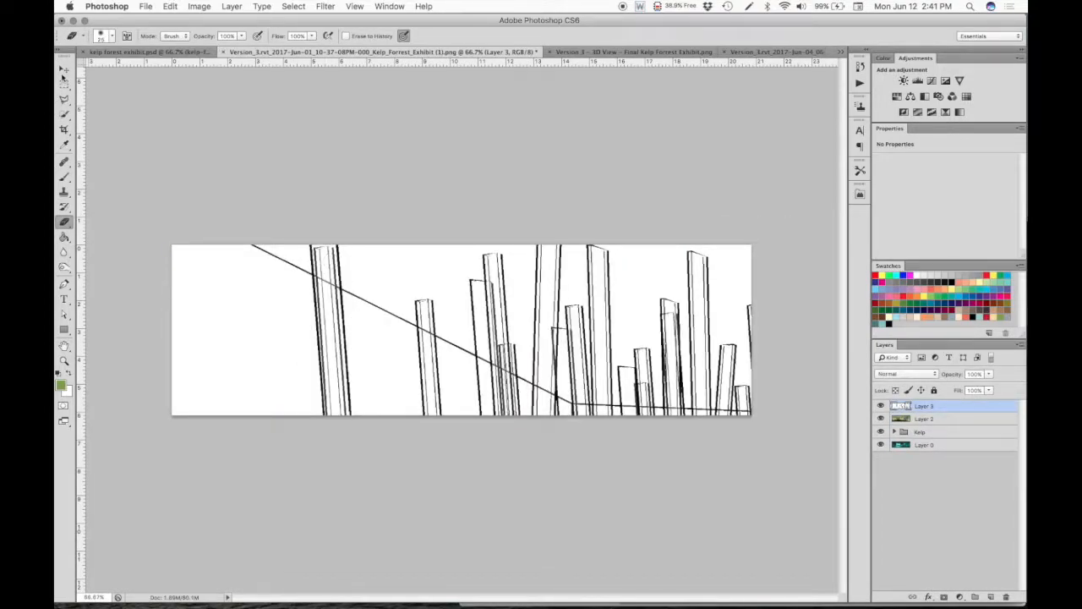
- Scale the pasted line drawing down proportionally from its upper-left corner to fit the canvas and deselect the layer
{"action": "left_click", "coordinate": [64, 75]}
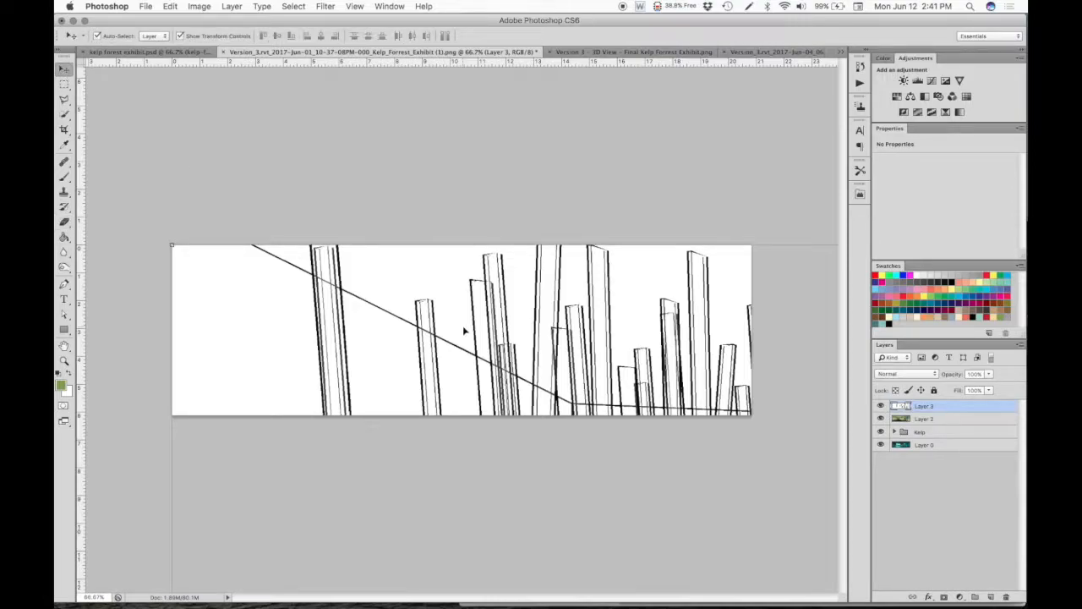
{"action": "key", "text": "super+minus"}
{"action": "key", "text": "super+minus"}
{"action": "key", "text": "super+minus"}
{"action": "key", "text": "super+minus"}
{"action": "key", "text": "super+minus"}
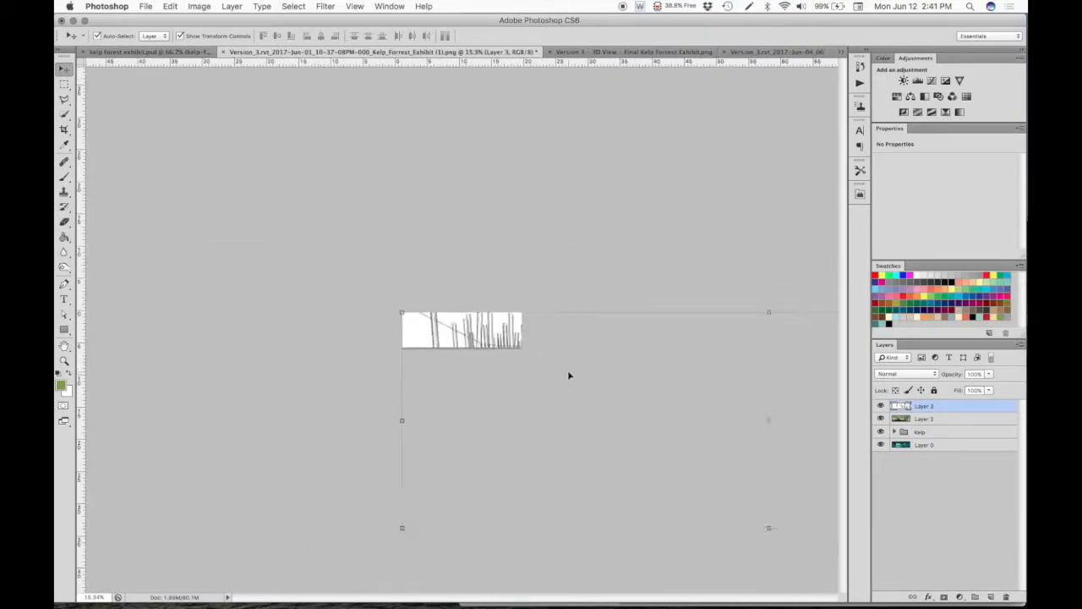
{"action": "key", "text": "super+minus"}
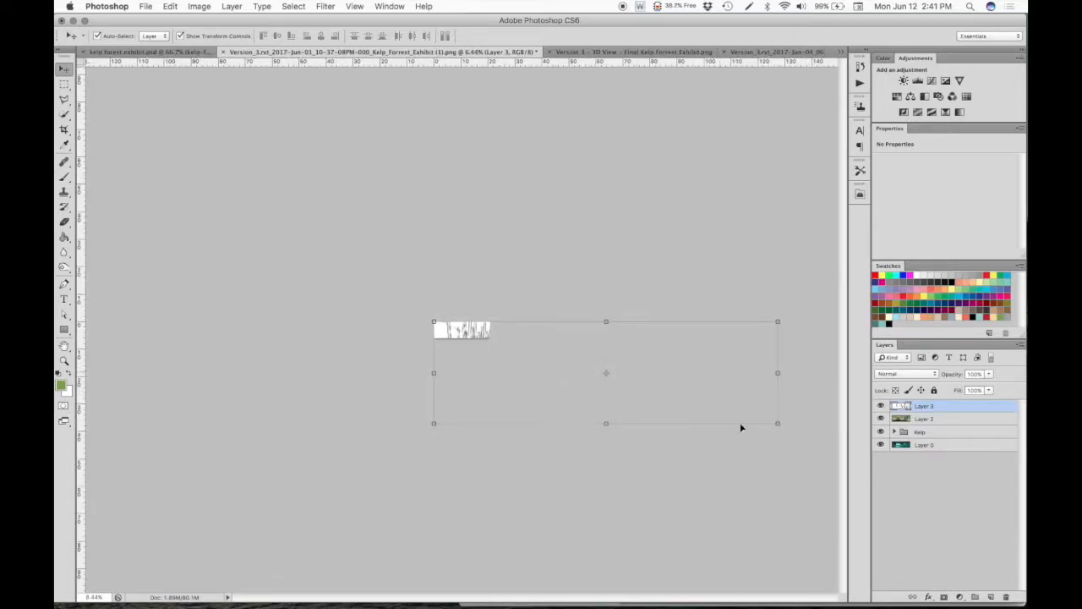
{"action": "left_click", "coordinate": [778, 424]}
{"action": "left_click_drag", "start_coordinate": [777, 423], "coordinate": [492, 333]}
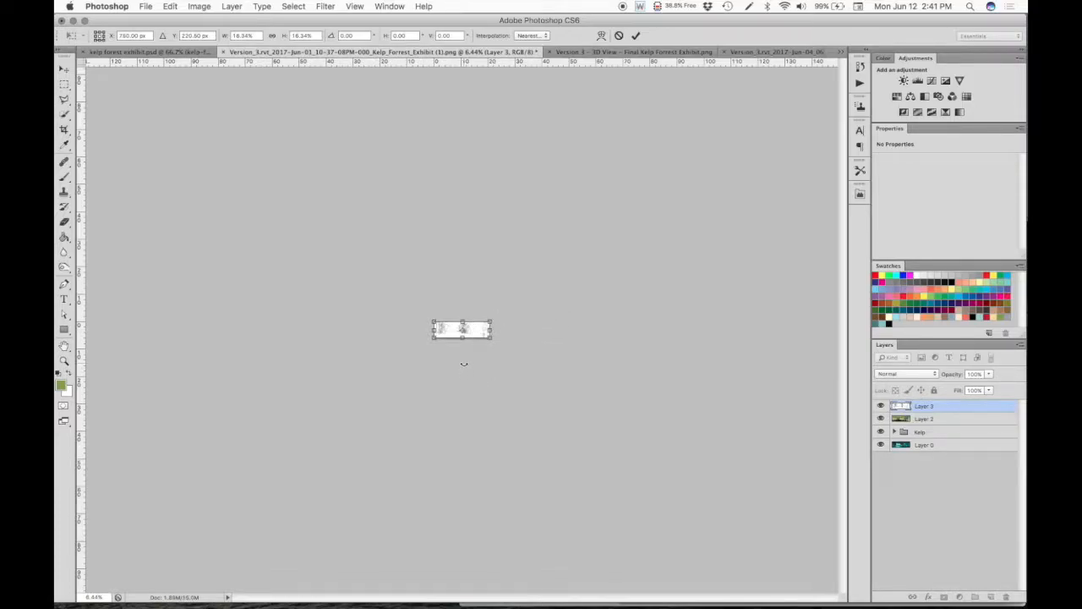
{"action": "key", "text": "Return"}
{"action": "scroll", "coordinate": [464, 368], "scroll_direction": "up", "scroll_amount": 10}
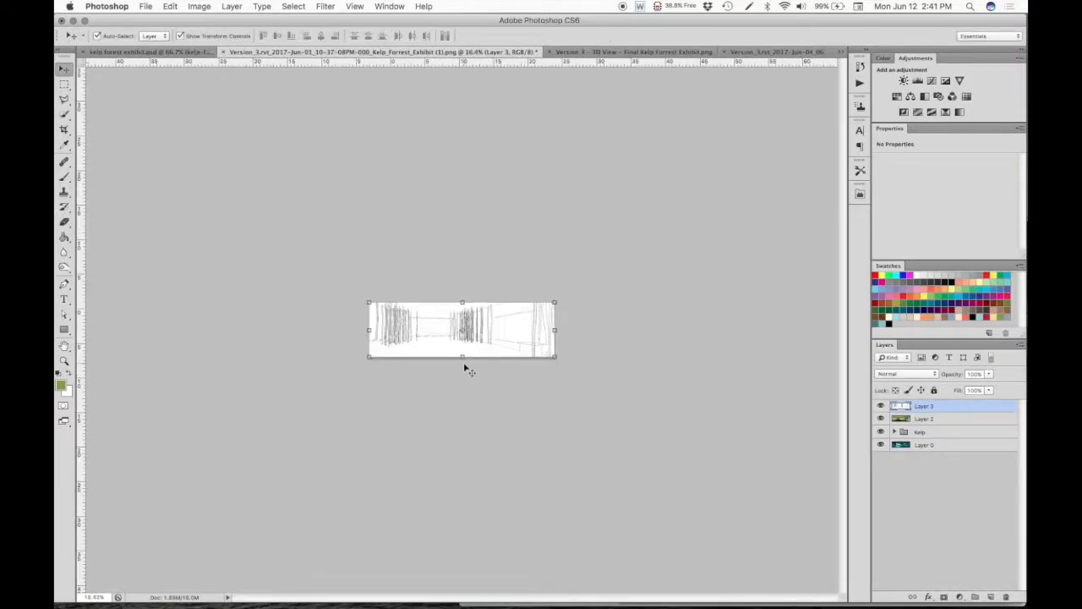
{"action": "scroll", "coordinate": [463, 364], "scroll_direction": "up", "scroll_amount": 5}
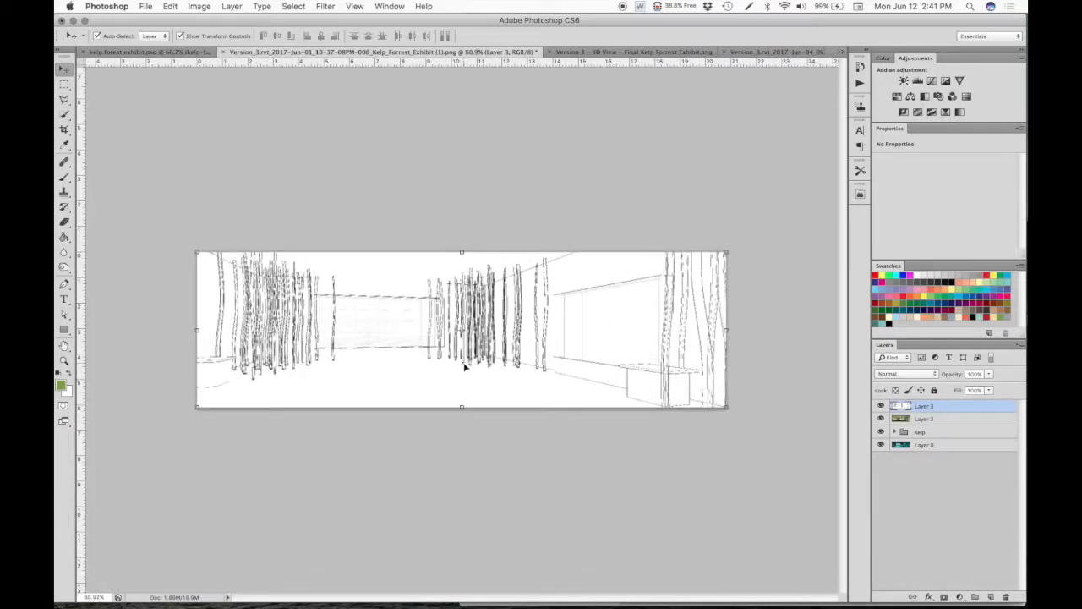
{"action": "scroll", "coordinate": [464, 366], "scroll_direction": "down", "scroll_amount": 2}
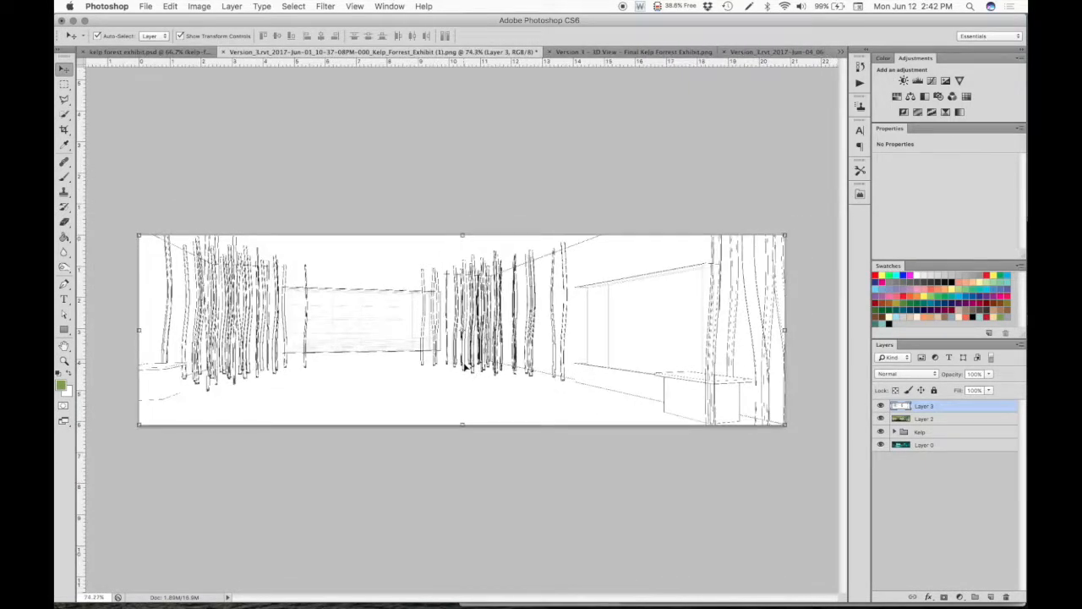
{"action": "left_click", "coordinate": [117, 103]}
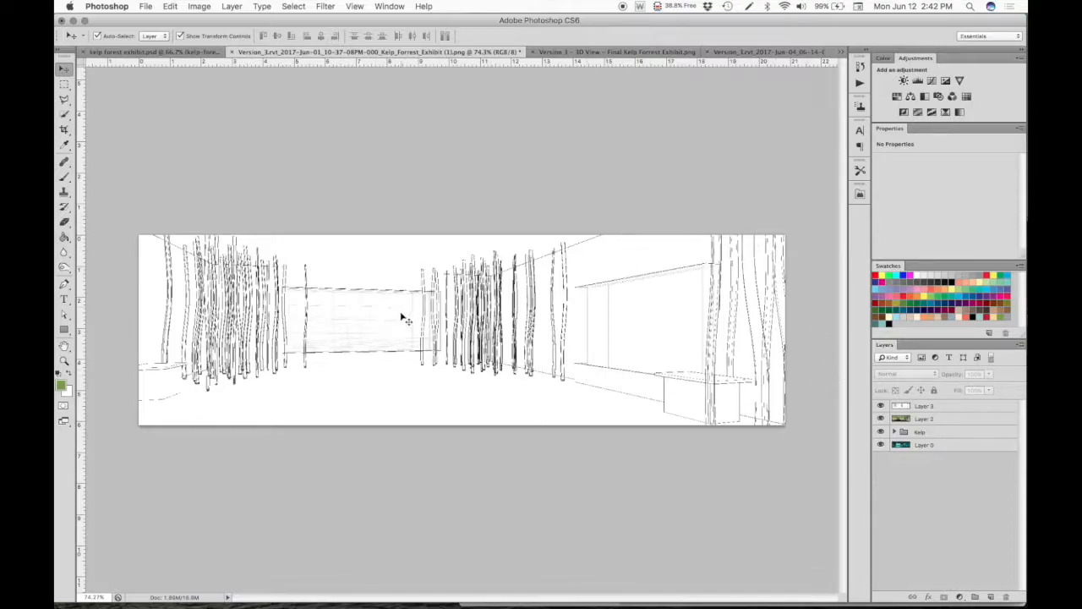
- Add an Invert adjustment layer clipped to the line drawing and set the line drawing layer's blend mode to Screen
{"action": "left_click", "coordinate": [904, 112]}
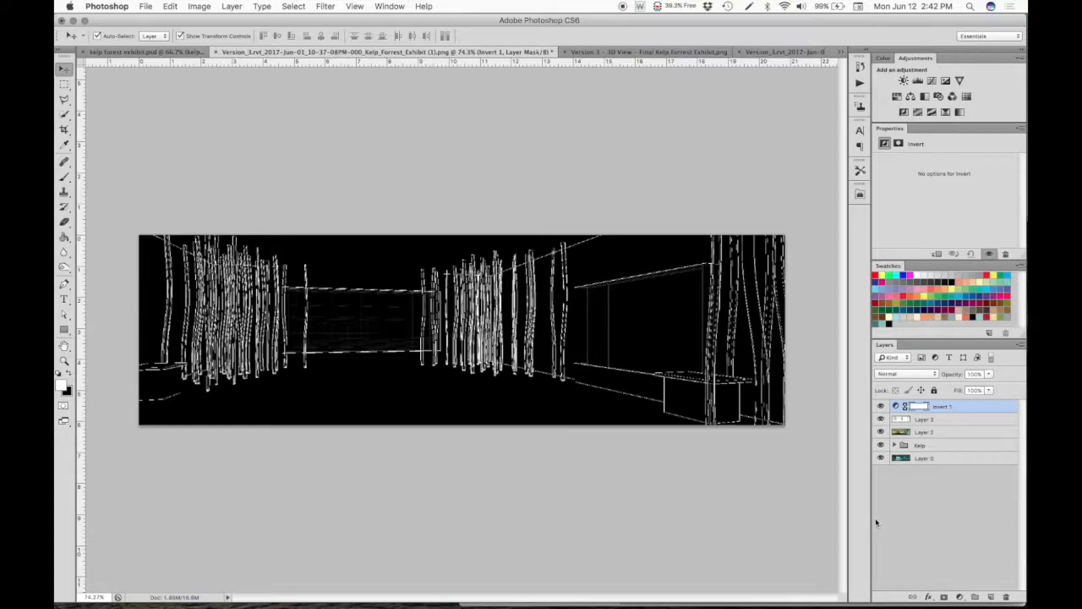
{"action": "left_click", "coordinate": [938, 254]}
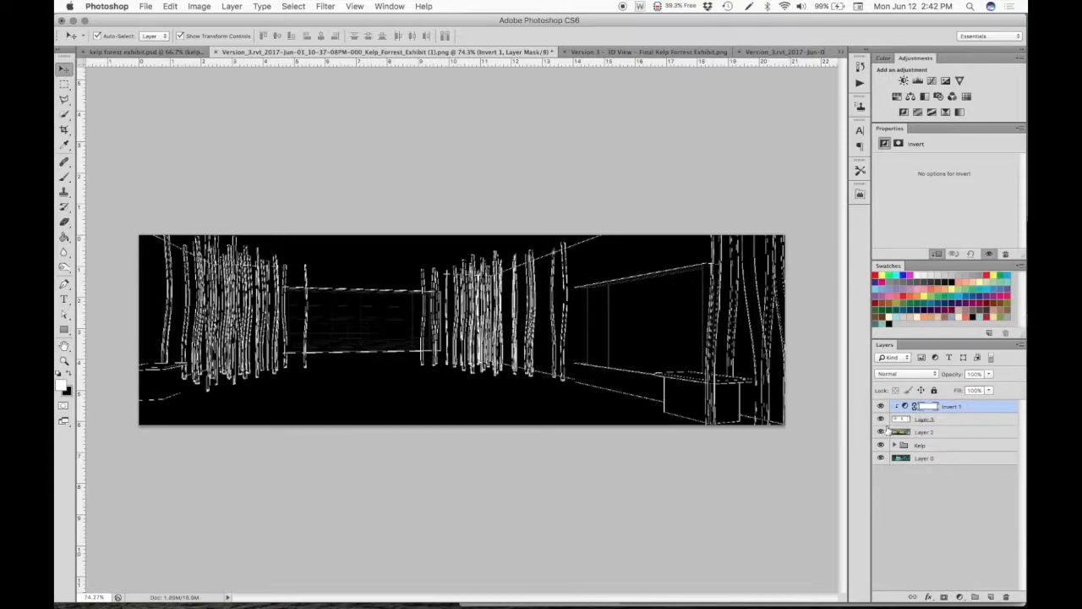
{"action": "left_click", "coordinate": [951, 419]}
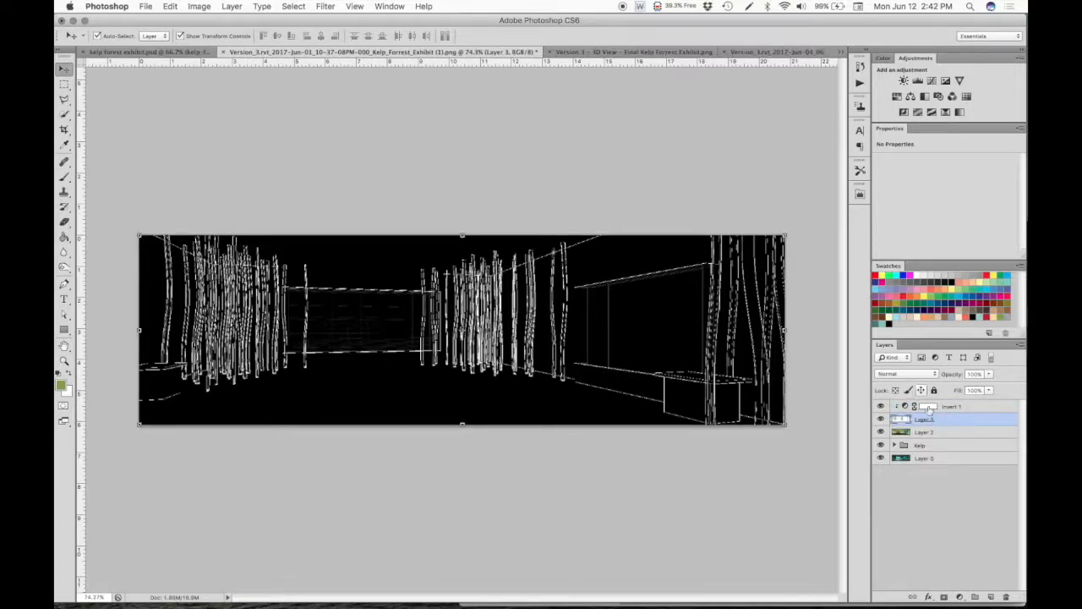
{"action": "left_click", "coordinate": [903, 372]}
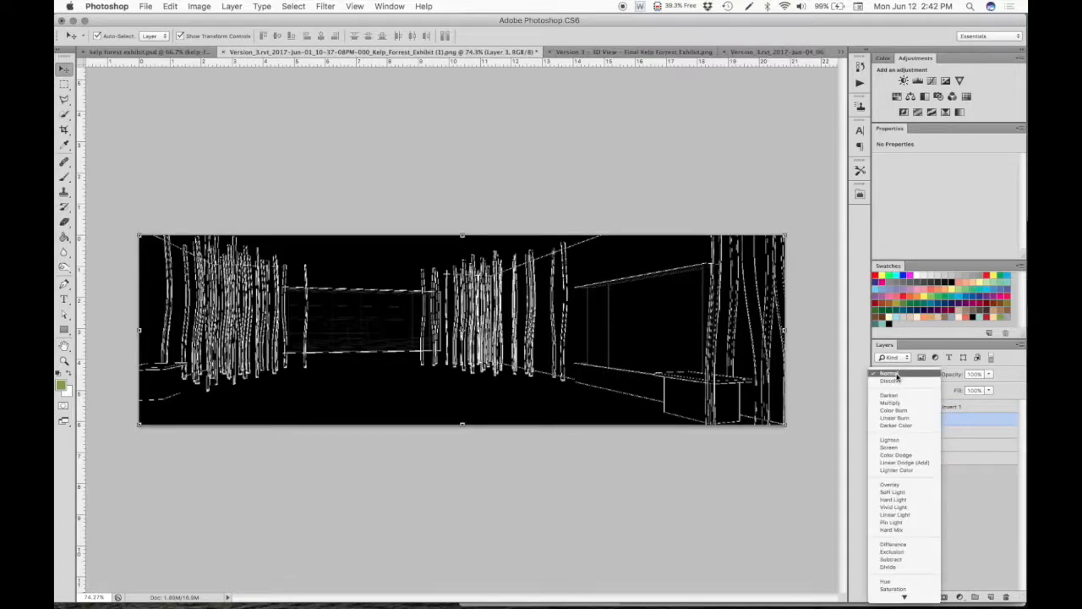
{"action": "left_click", "coordinate": [894, 447]}
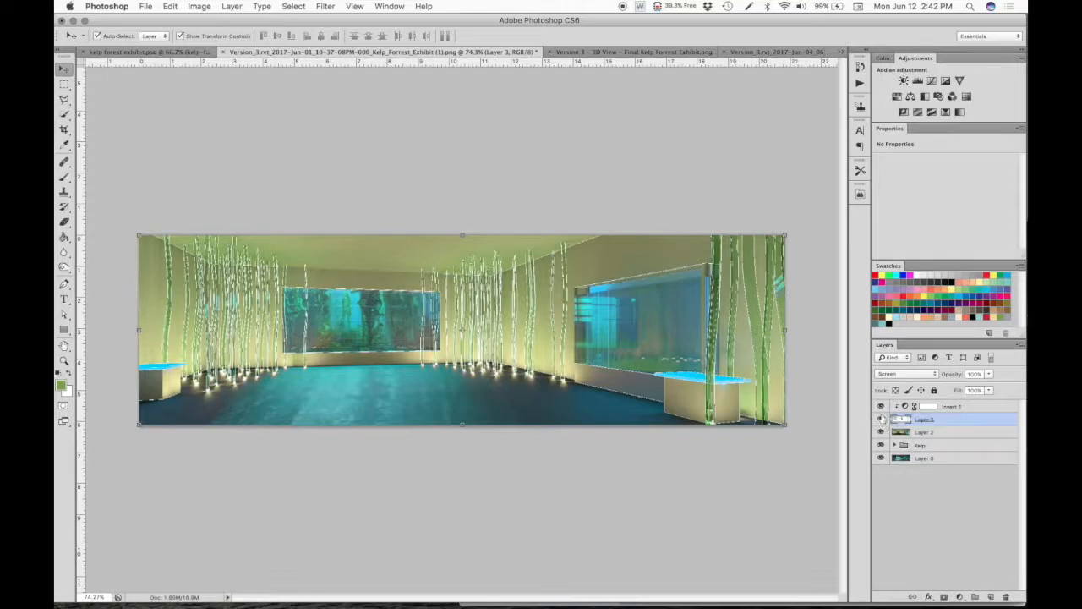
- Switch the line drawing layer's blend mode to Normal and back to Screen for comparison, and deselect the layer
{"action": "left_click", "coordinate": [931, 373]}
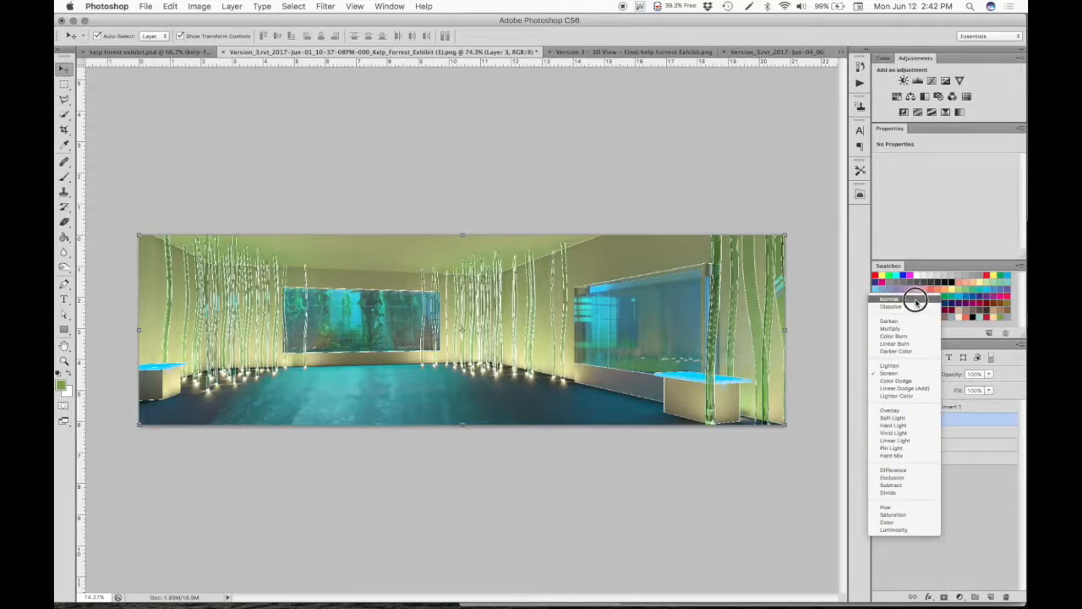
{"action": "left_click", "coordinate": [914, 300]}
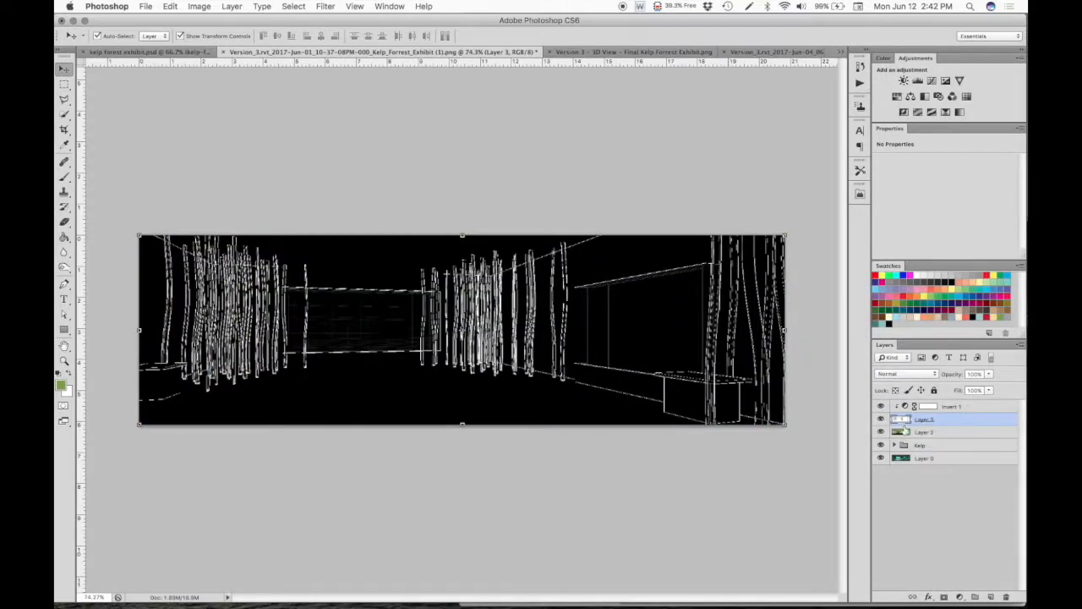
{"action": "left_click", "coordinate": [917, 375]}
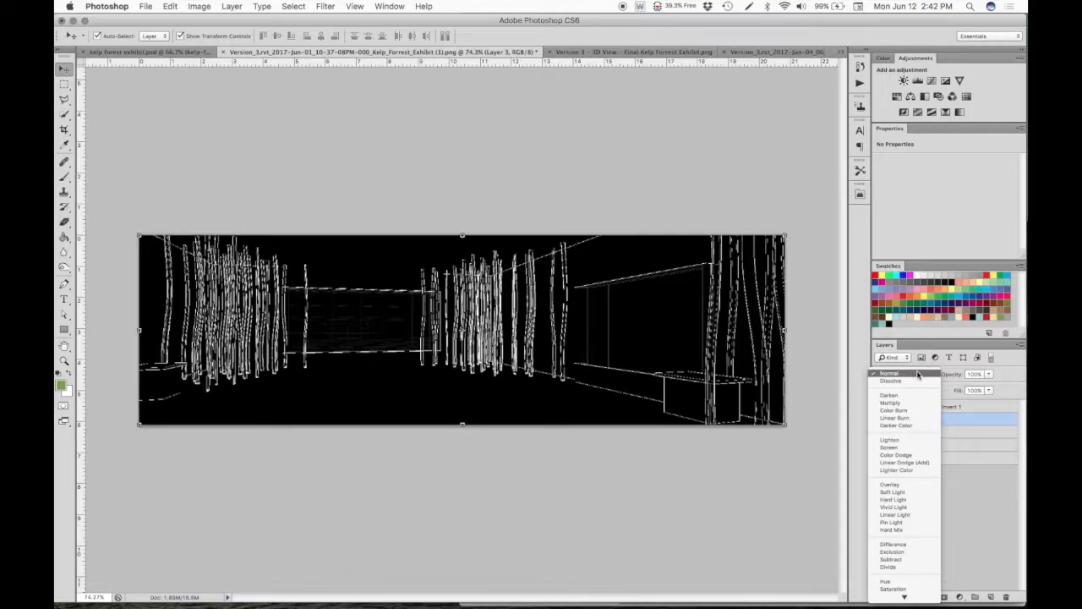
{"action": "left_click", "coordinate": [913, 446]}
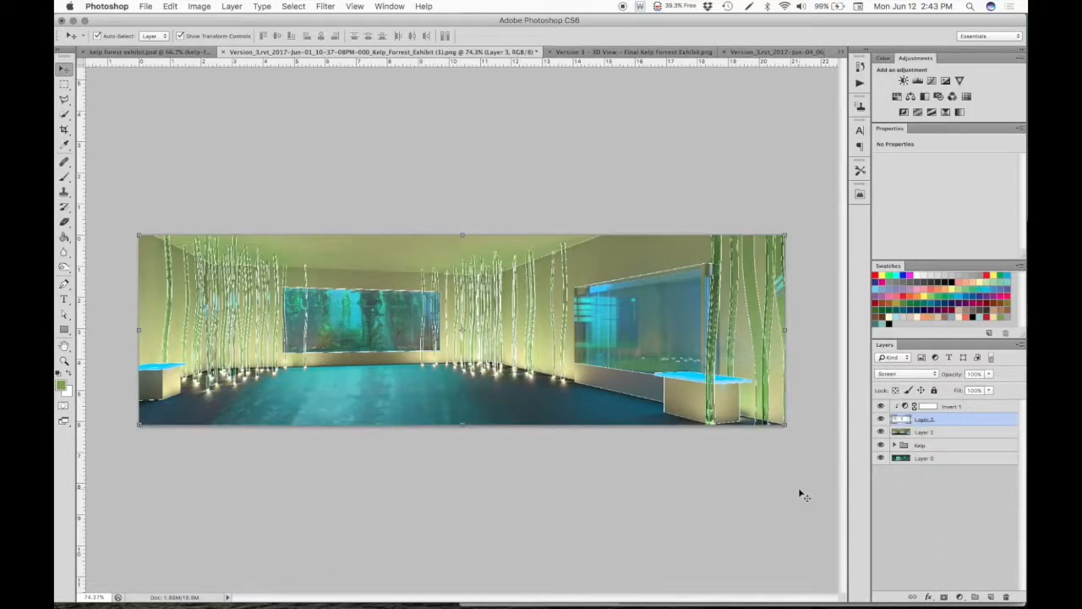
{"action": "left_click", "coordinate": [923, 494]}
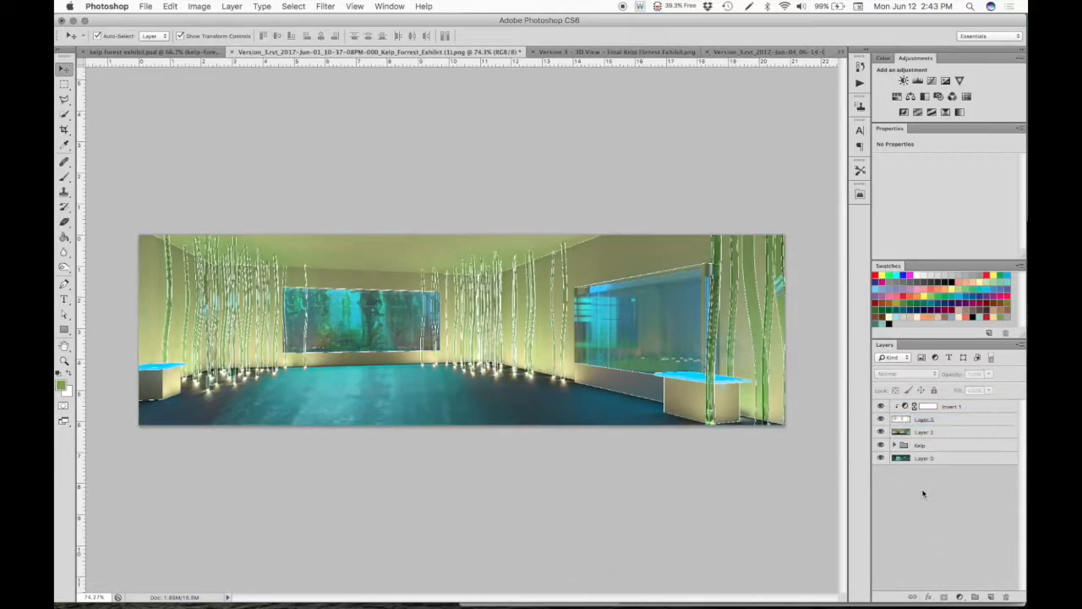
- Lower the line drawing layer's opacity so its white lines overlay the rendering faintly, and deselect the layer
{"action": "left_click", "coordinate": [971, 420]}
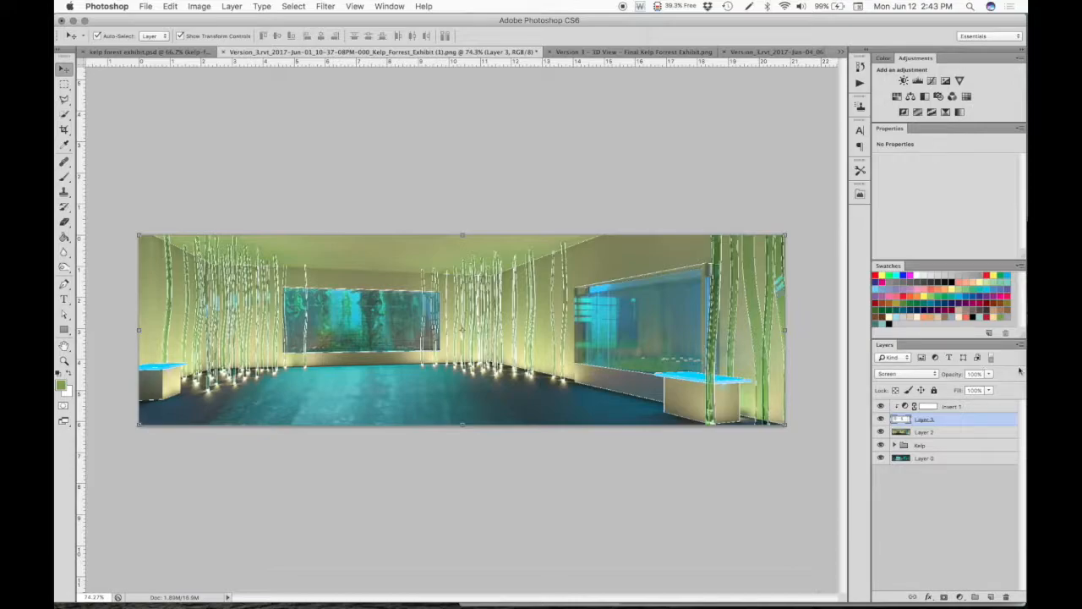
{"action": "left_click", "coordinate": [988, 374]}
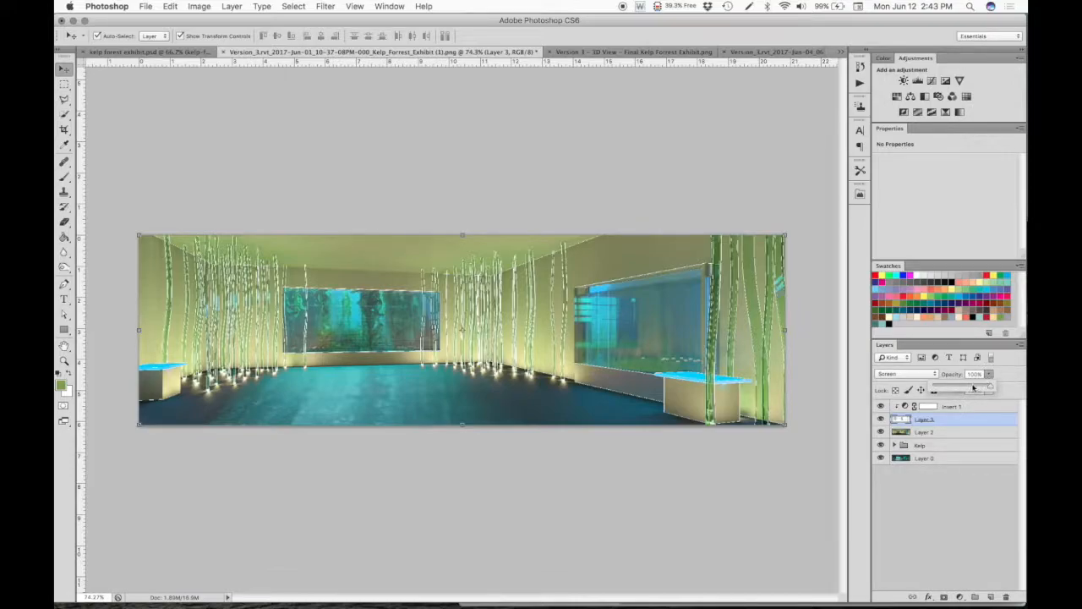
{"action": "left_click_drag", "start_coordinate": [968, 386], "coordinate": [953, 389]}
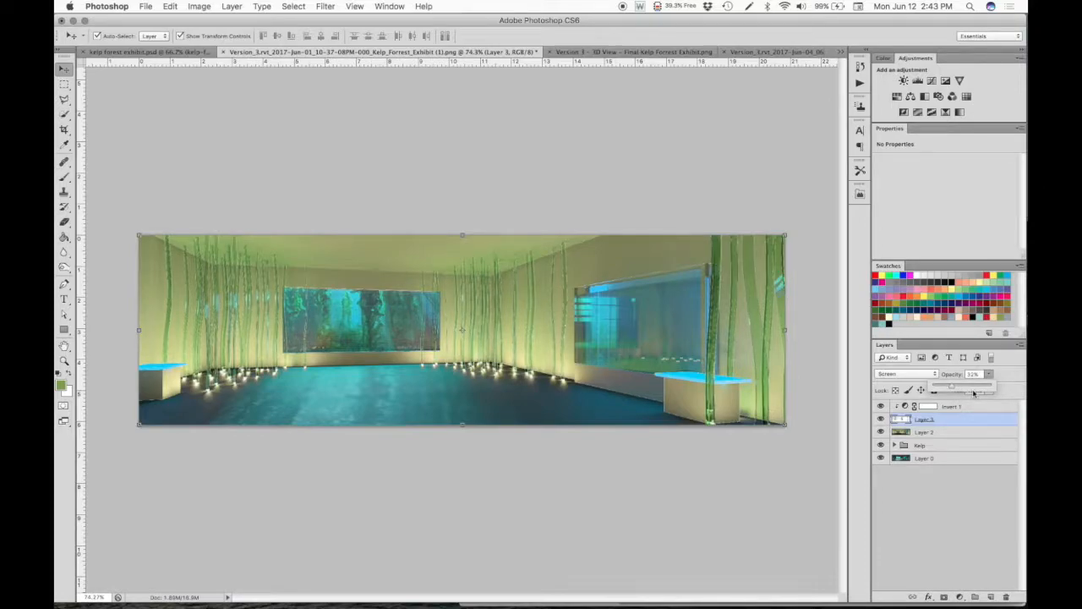
{"action": "left_click", "coordinate": [959, 388]}
{"action": "left_click", "coordinate": [809, 476]}
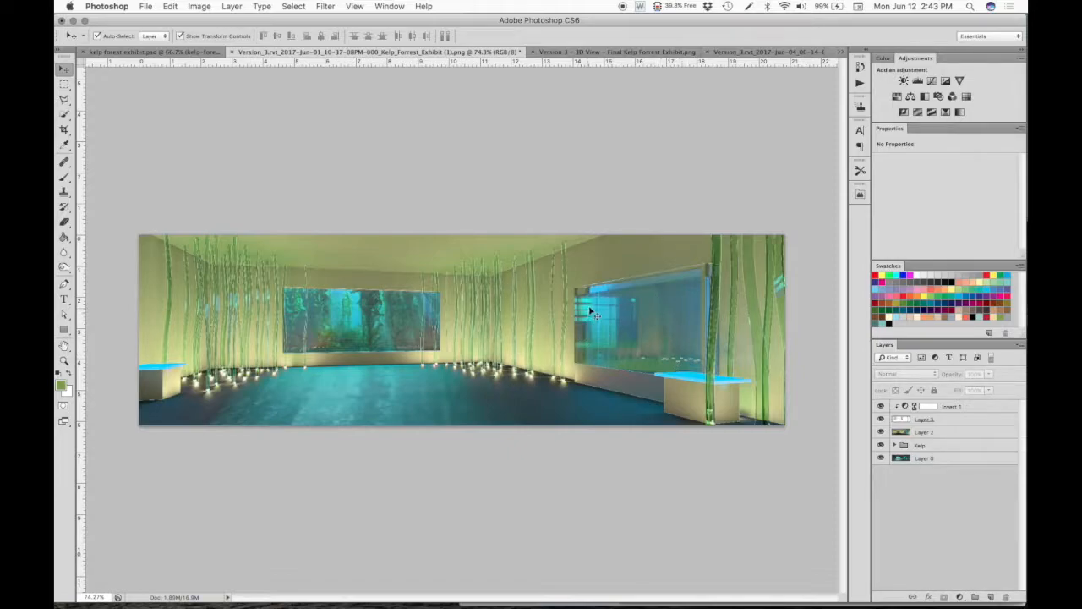
- Switch to Finder and open the people folder of entourage images
{"action": "mouse_move", "coordinate": [386, 604]}
{"action": "mouse_move", "coordinate": [220, 605]}
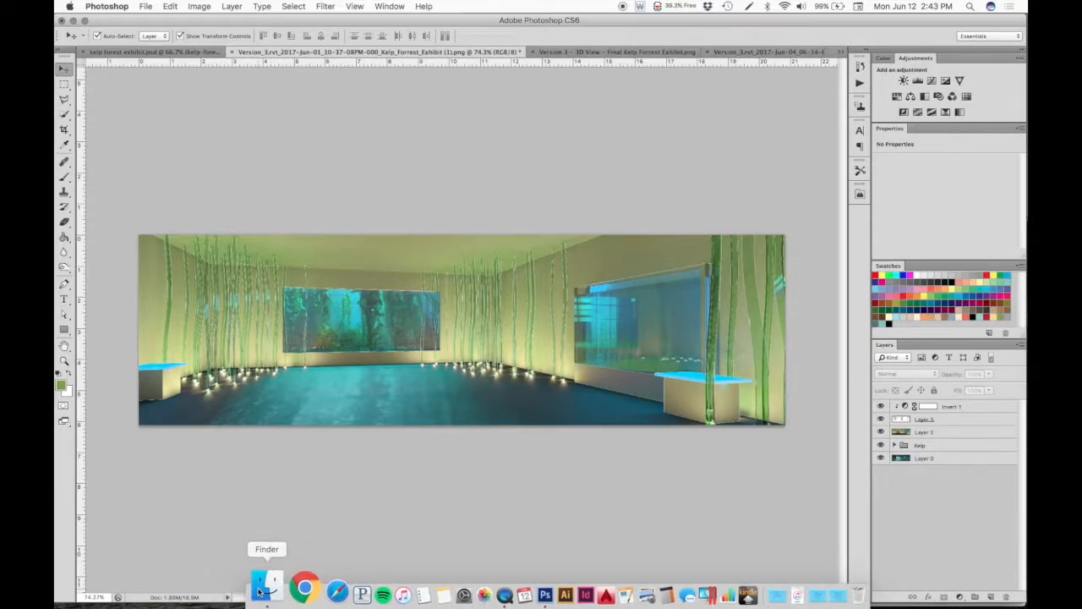
{"action": "left_click", "coordinate": [260, 592]}
{"action": "left_click", "coordinate": [630, 212]}
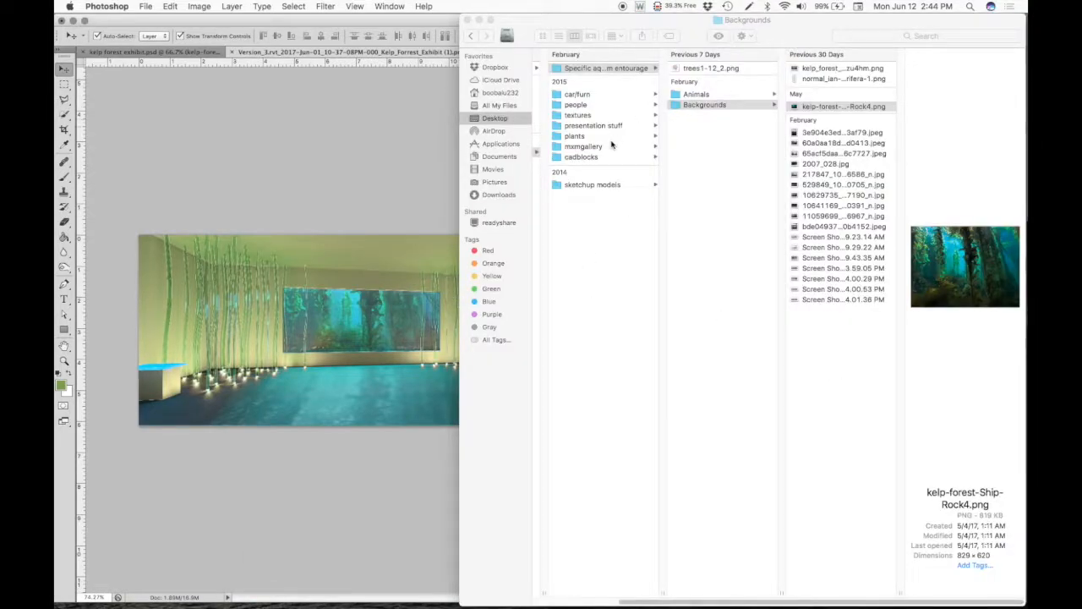
{"action": "left_click", "coordinate": [576, 107]}
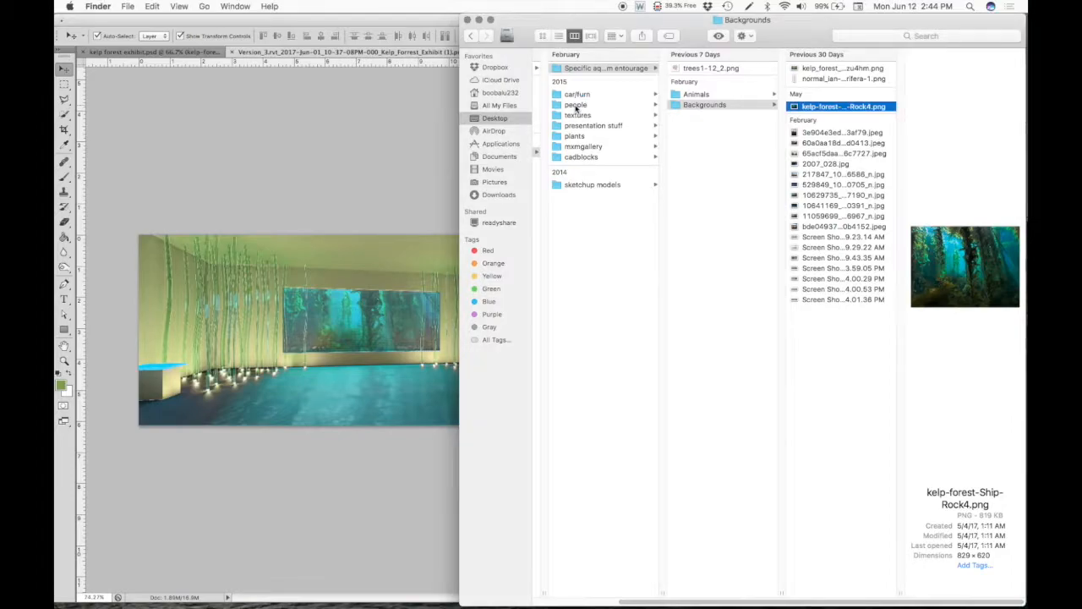
{"action": "left_click", "coordinate": [575, 107]}
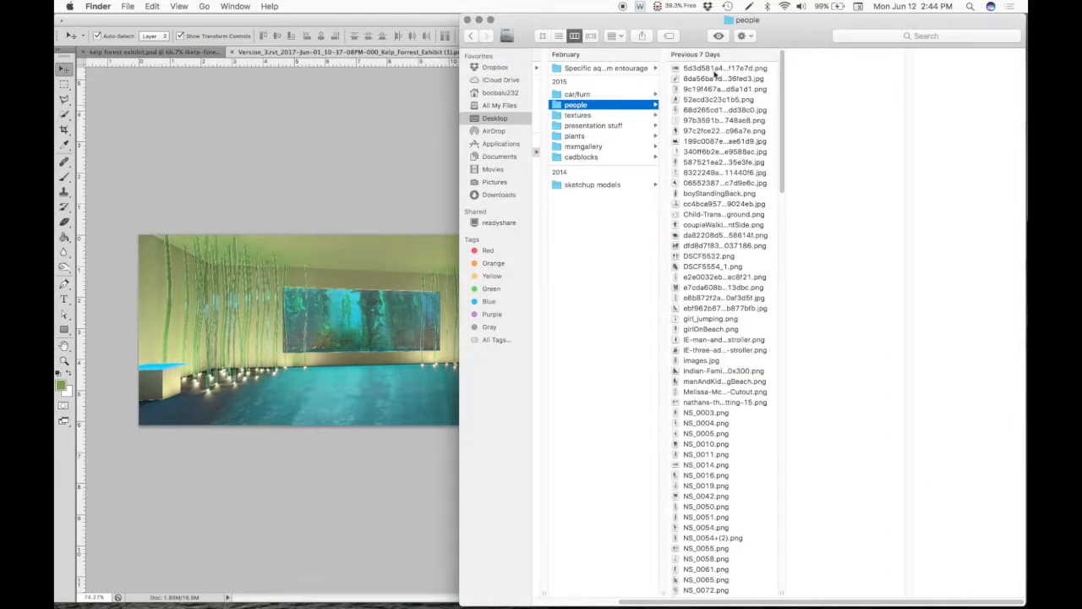
- Look through the first images in the people folder for a cutout that suits the exhibit
{"action": "scroll", "coordinate": [729, 275], "scroll_direction": "down", "scroll_amount": 15}
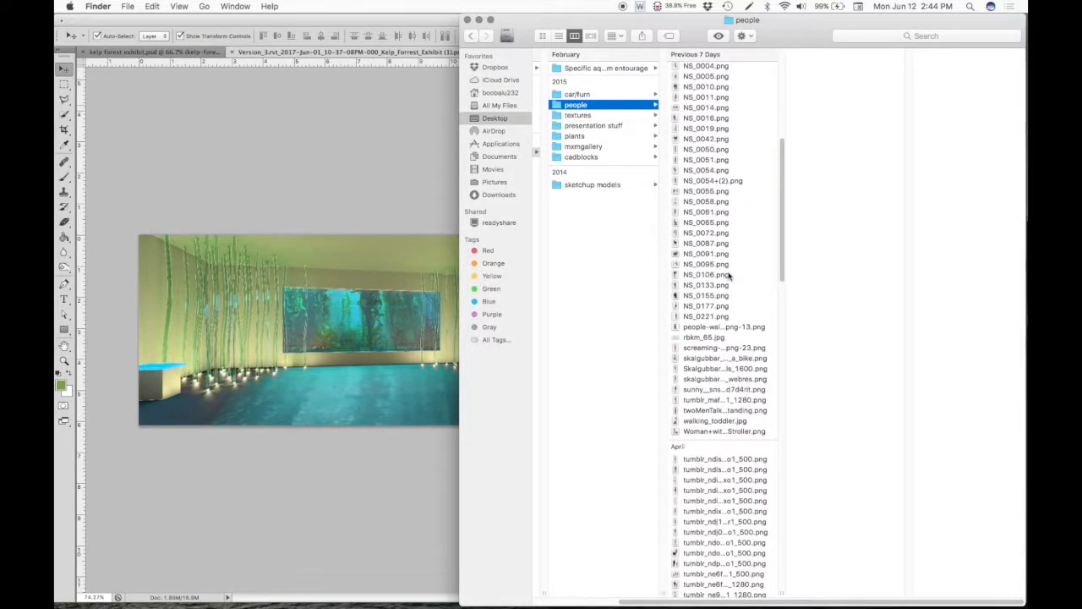
{"action": "scroll", "coordinate": [729, 274], "scroll_direction": "up", "scroll_amount": 15}
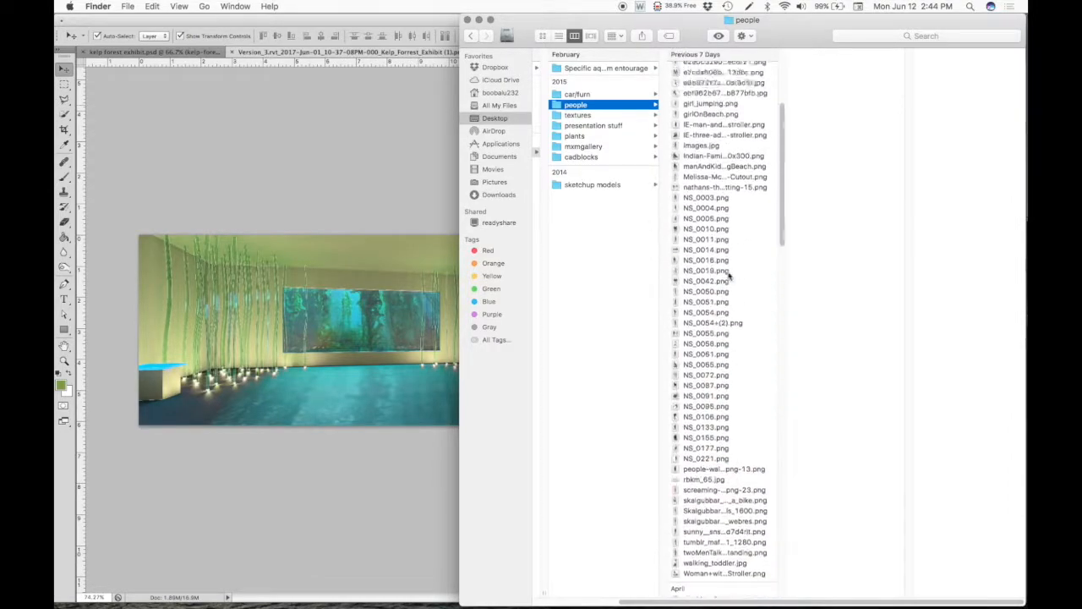
{"action": "left_click", "coordinate": [695, 69]}
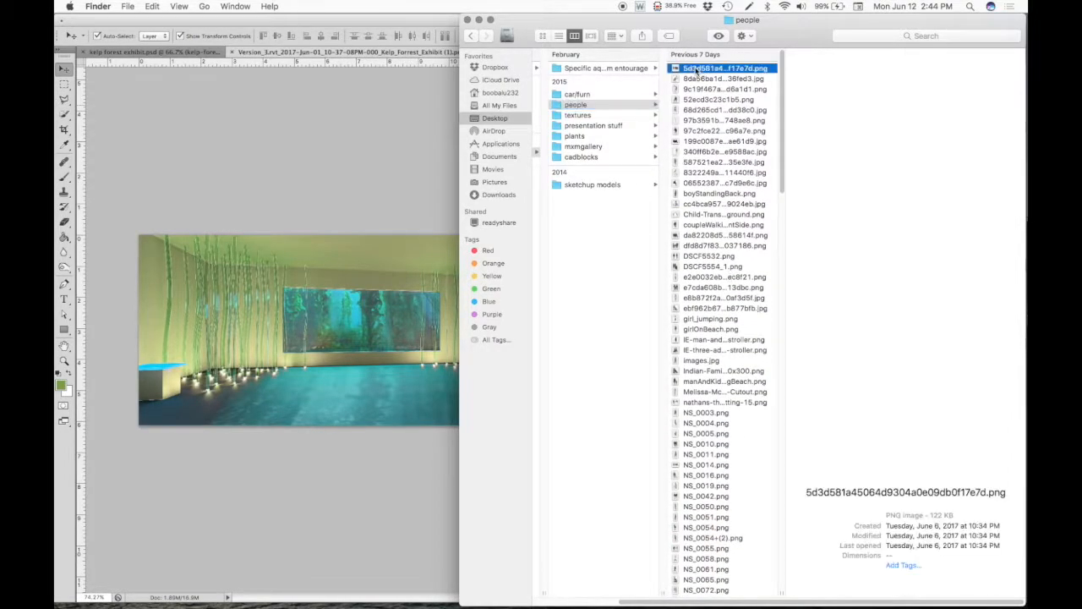
{"action": "left_click", "coordinate": [709, 99]}
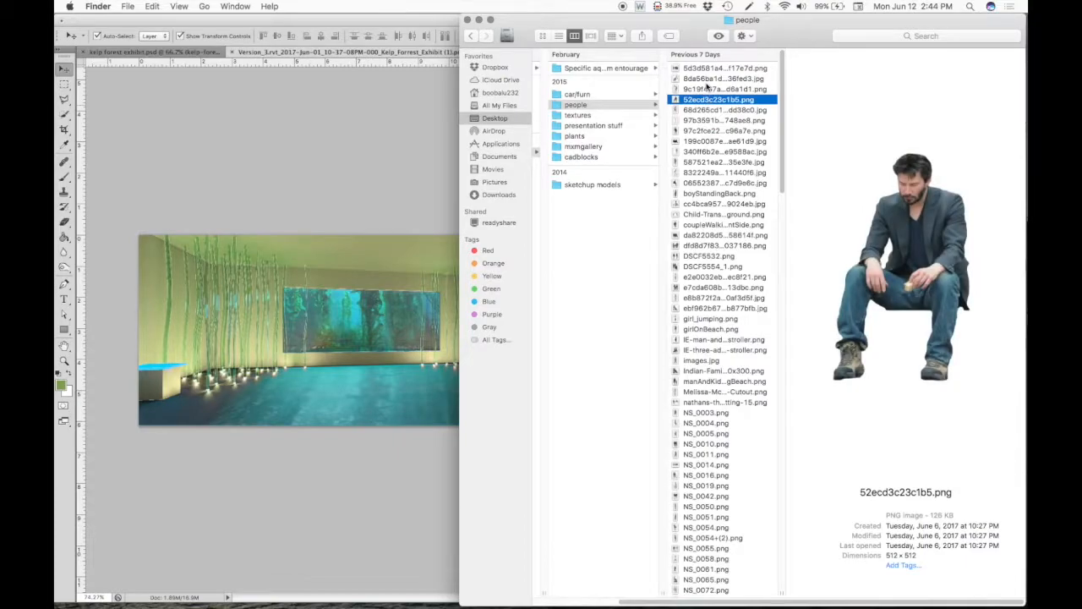
{"action": "key", "text": "Down"}
{"action": "key", "text": "Down"}
{"action": "key", "text": "Down"}
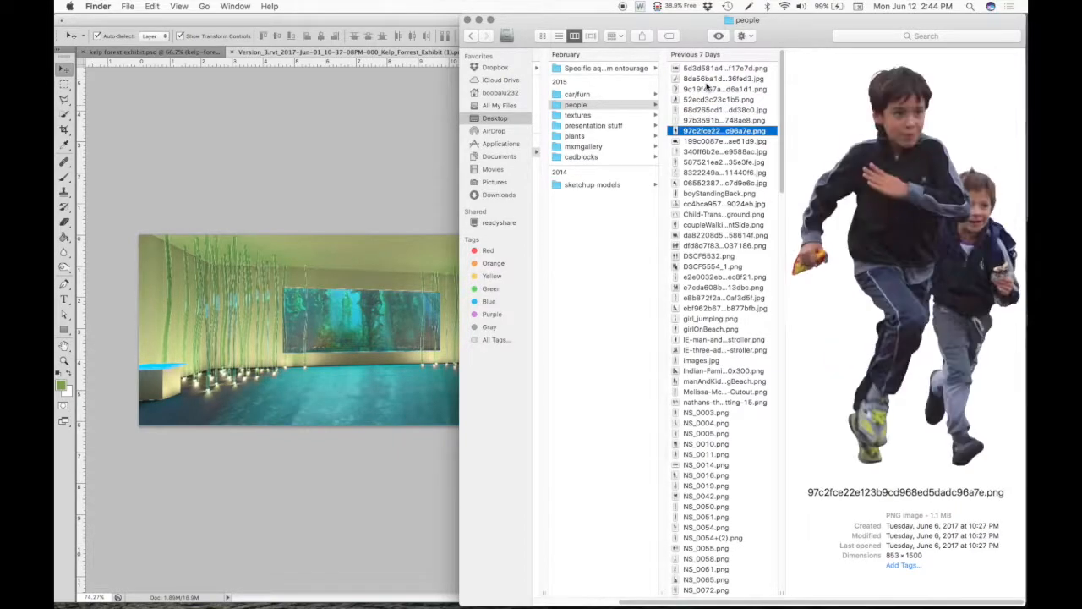
{"action": "key", "text": "Down"}
{"action": "key", "text": "Down"}
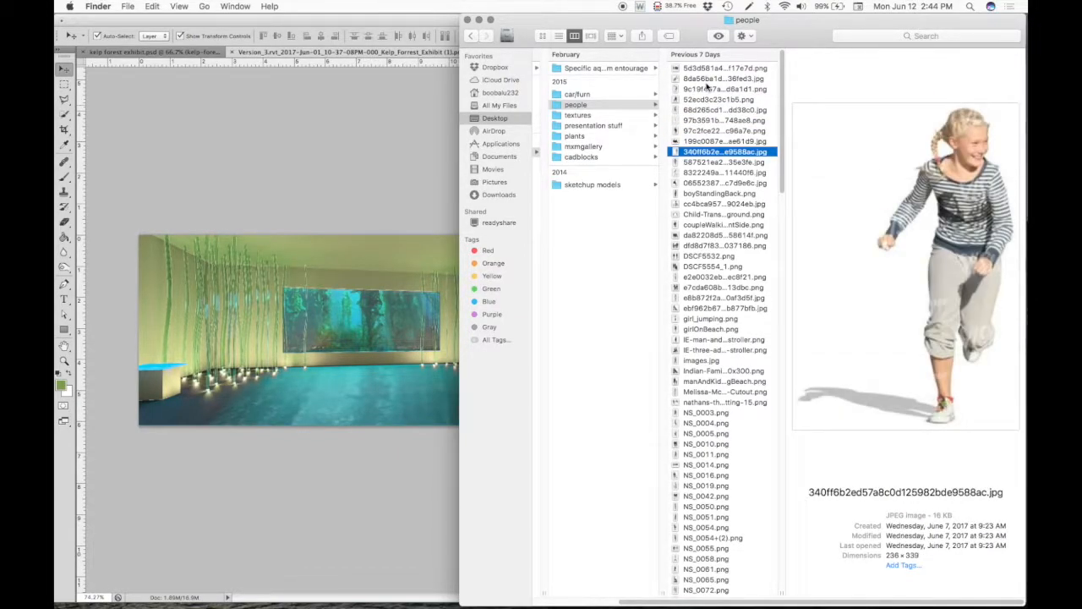
{"action": "key", "text": "Up"}
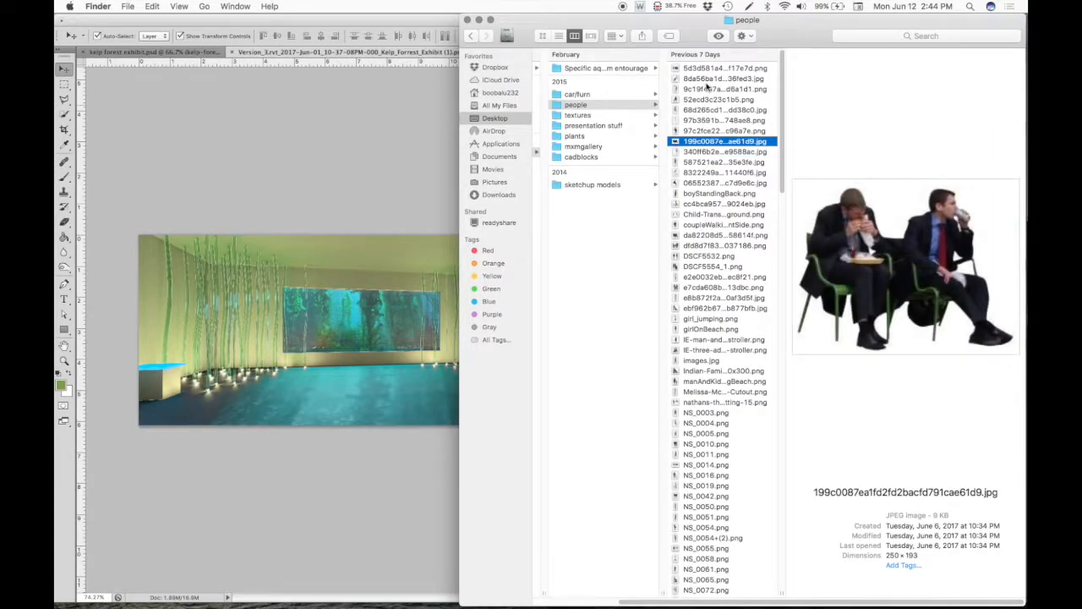
- Place boyStandingBack.png into the rendering, scale it down to child size in front of the back aquarium window, and deselect it
{"action": "left_click", "coordinate": [727, 193]}
{"action": "left_click_drag", "start_coordinate": [735, 194], "coordinate": [396, 355]}
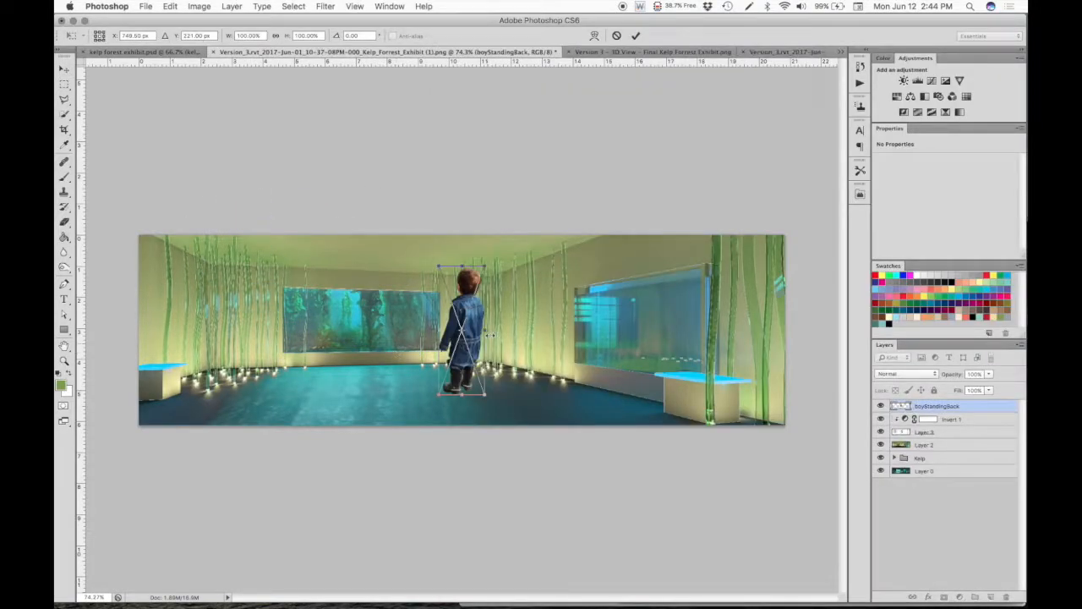
{"action": "left_click_drag", "start_coordinate": [484, 294], "coordinate": [387, 351]}
{"action": "key", "text": "Return"}
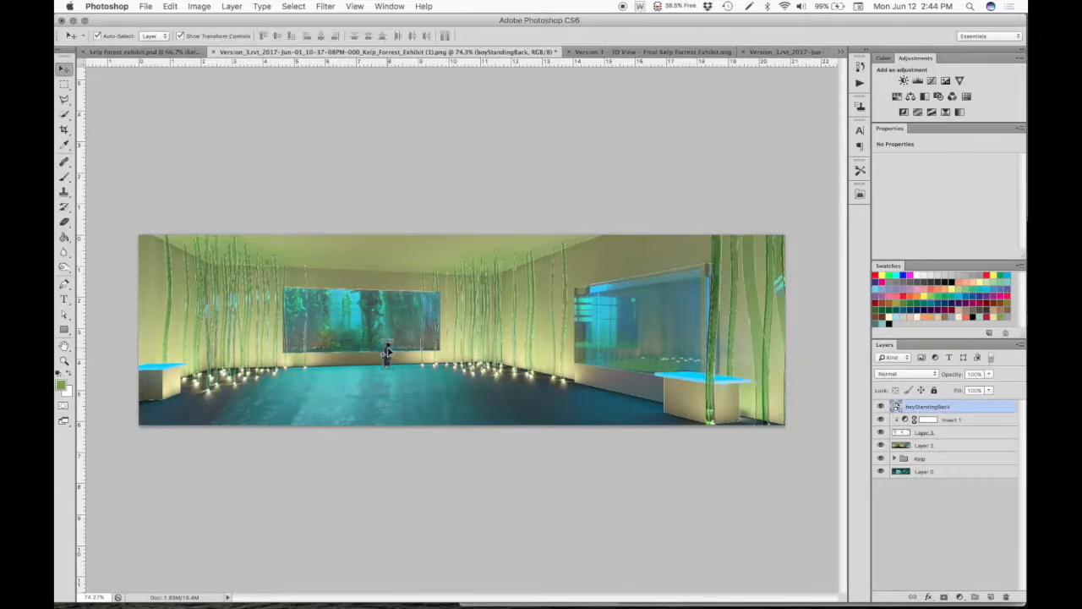
{"action": "left_click", "coordinate": [438, 492]}
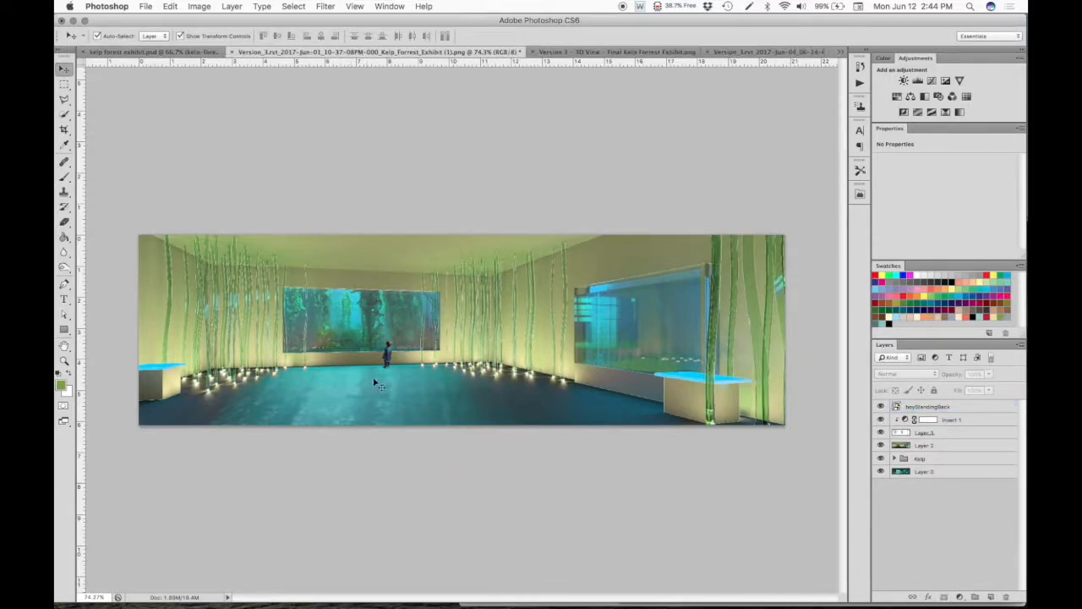
- Scale the boy cutout down slightly more at the back aquarium window and deselect it
{"action": "left_click", "coordinate": [386, 353]}
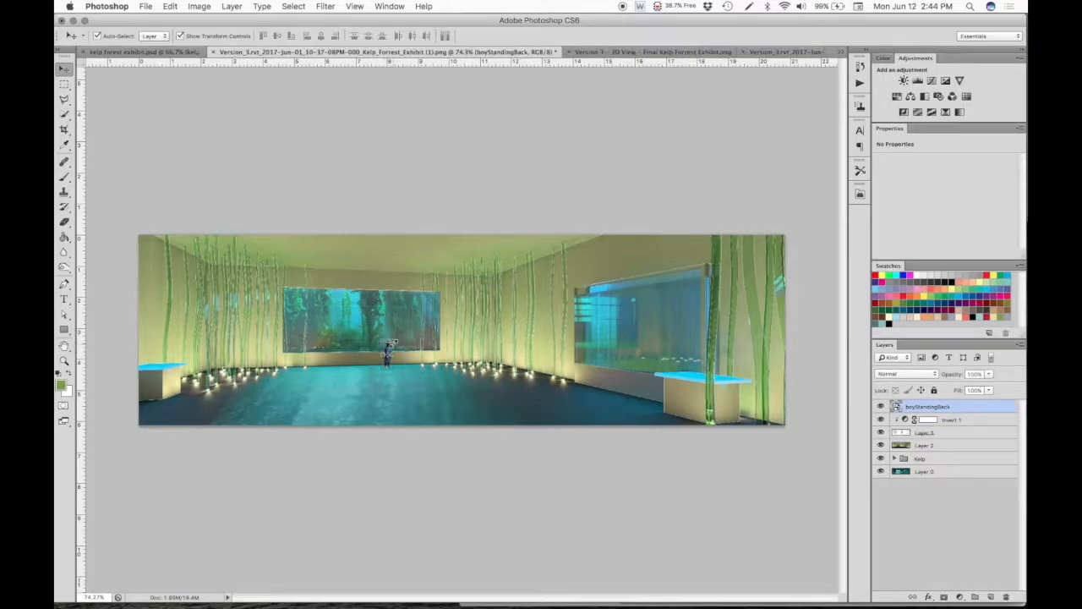
{"action": "left_click", "coordinate": [392, 344]}
{"action": "left_click_drag", "start_coordinate": [392, 344], "coordinate": [390, 348]}
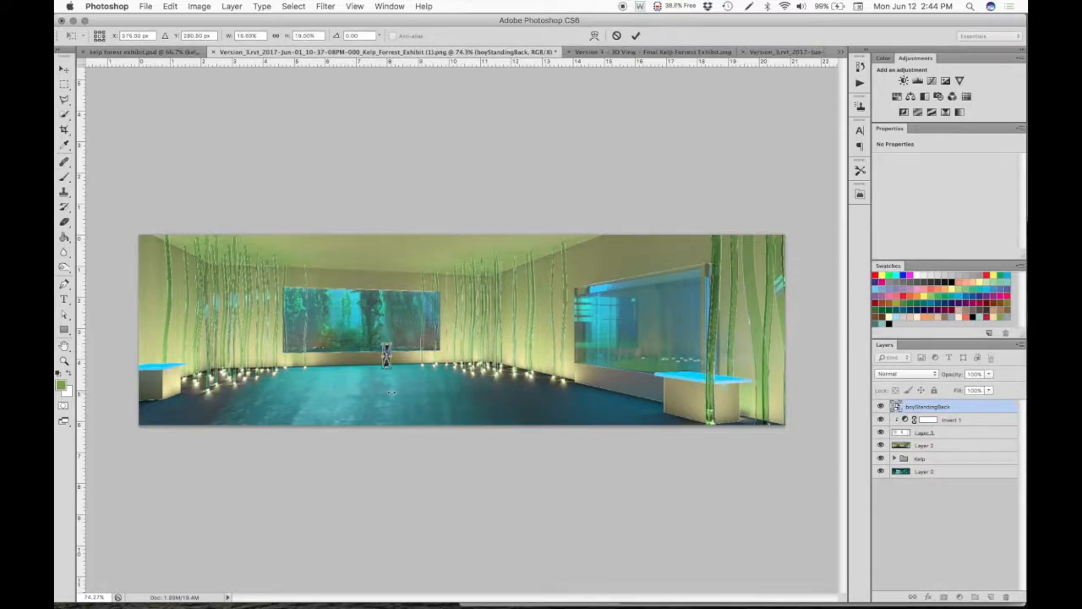
{"action": "key", "text": "Return"}
{"action": "left_click", "coordinate": [398, 436]}
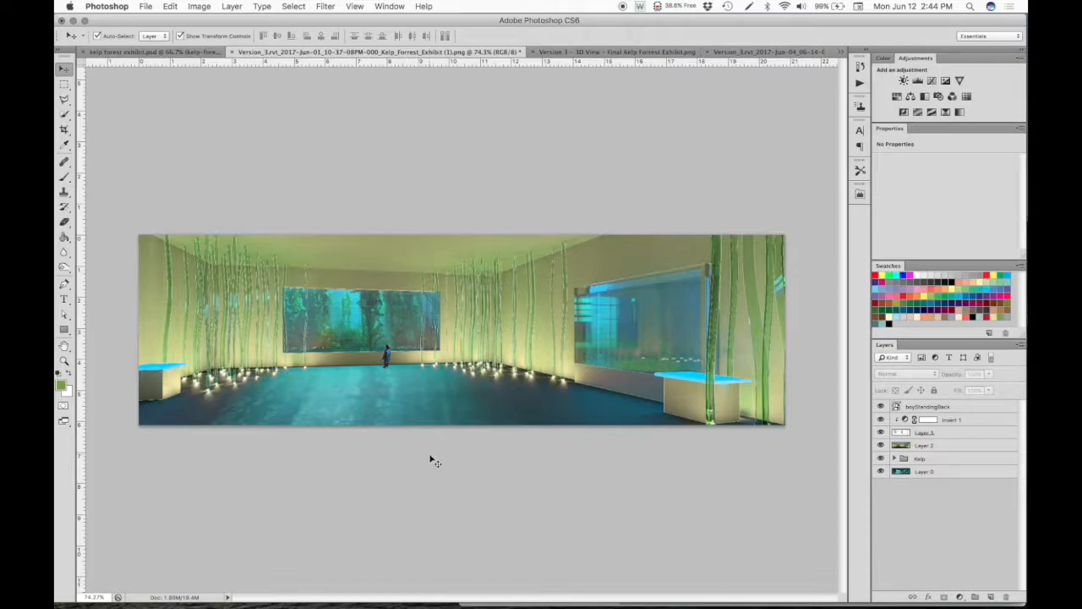
- Lower the boy cutout layer's opacity so the figure looks semi-transparent, and deselect the layer
{"action": "left_click", "coordinate": [389, 355]}
{"action": "left_click", "coordinate": [990, 374]}
{"action": "left_click_drag", "start_coordinate": [991, 378], "coordinate": [961, 386]}
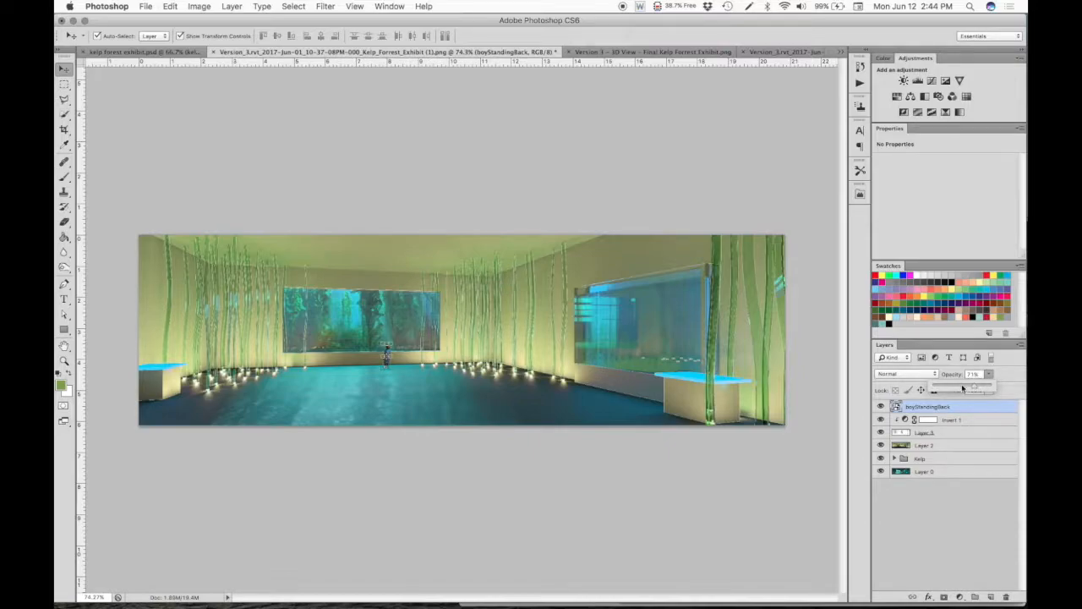
{"action": "left_click", "coordinate": [658, 468]}
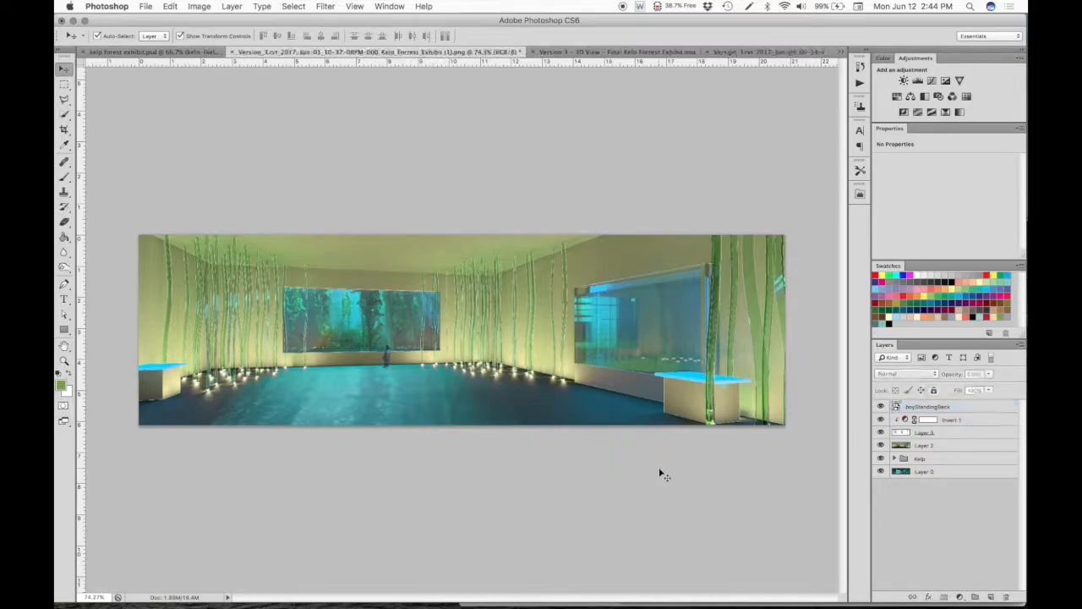
- Set the boyStandingBack layer's opacity to 57%
{"action": "scroll", "coordinate": [369, 350], "scroll_direction": "up", "scroll_amount": 5}
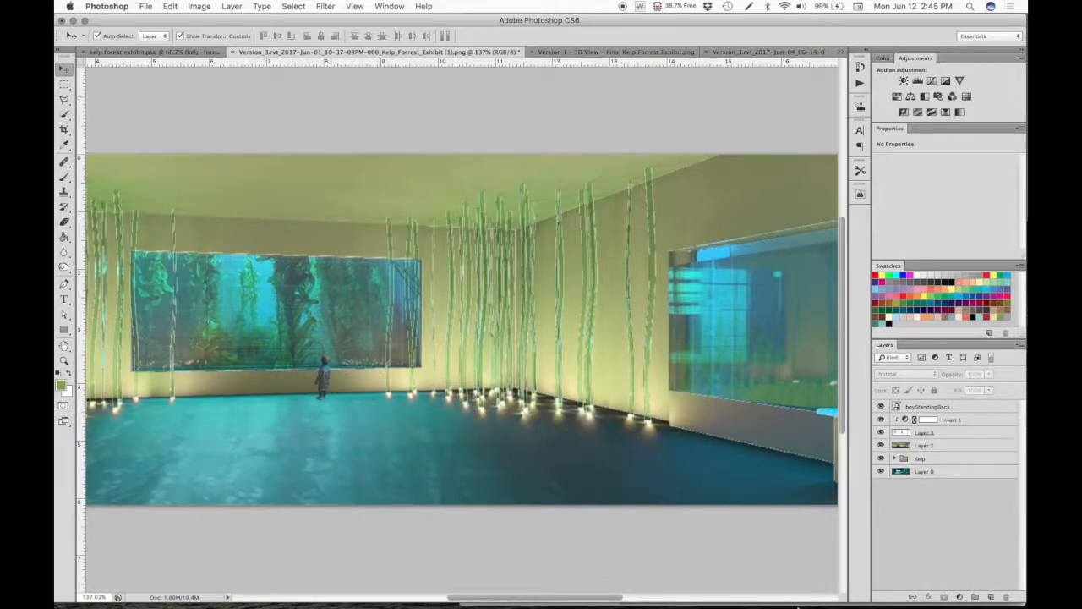
{"action": "left_click", "coordinate": [963, 408]}
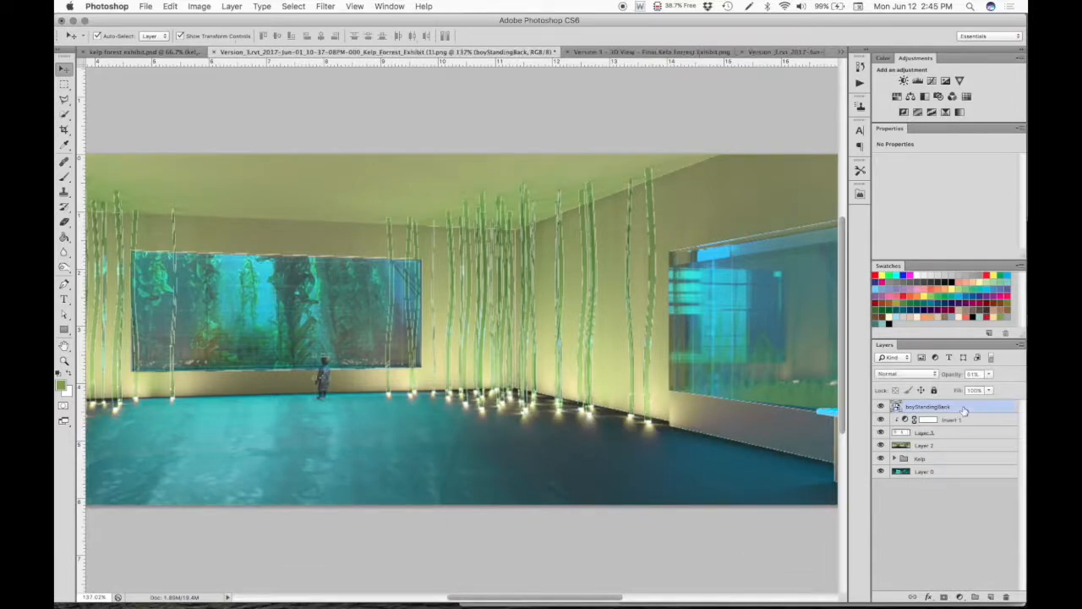
{"action": "left_click", "coordinate": [989, 373]}
{"action": "left_click_drag", "start_coordinate": [988, 386], "coordinate": [991, 386]}
- Try the Darken blend mode on the boy cutout, set it back to Normal, and deselect the layer
{"action": "left_click", "coordinate": [920, 375]}
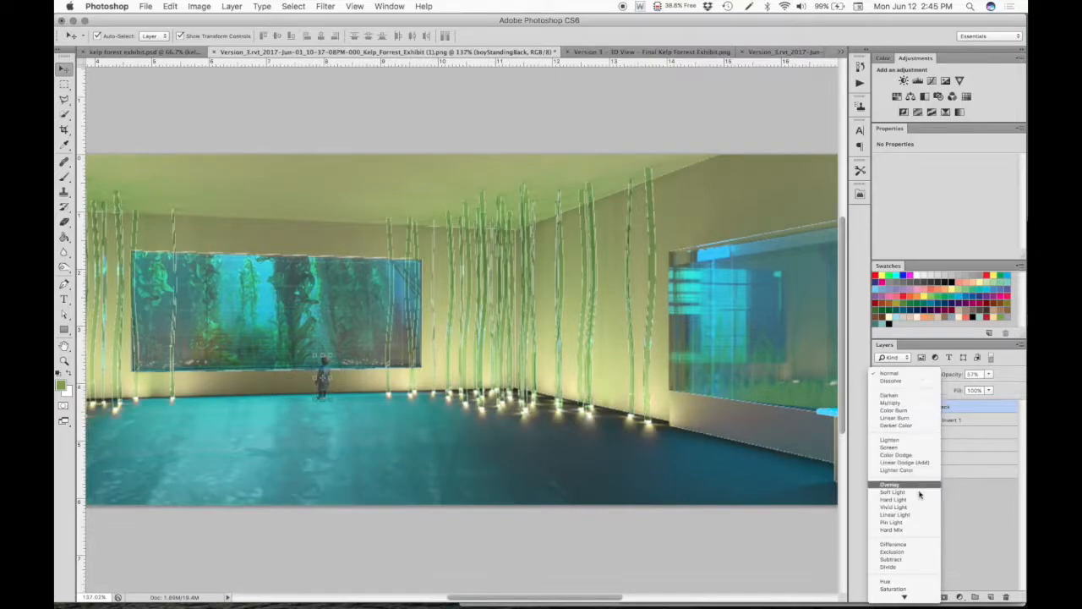
{"action": "left_click", "coordinate": [915, 396]}
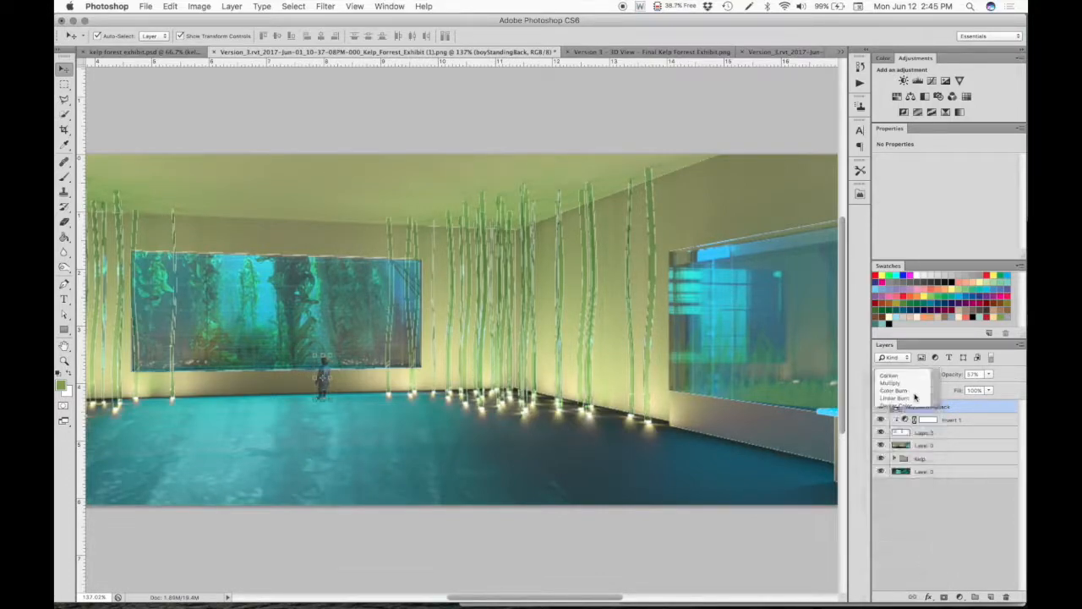
{"action": "left_click", "coordinate": [911, 373]}
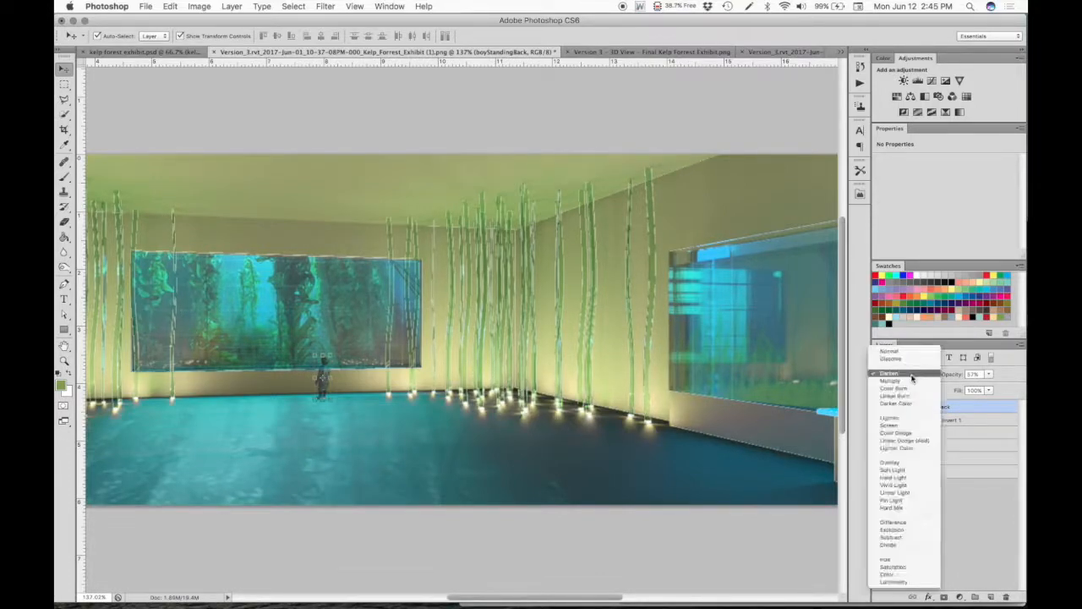
{"action": "left_click", "coordinate": [901, 350]}
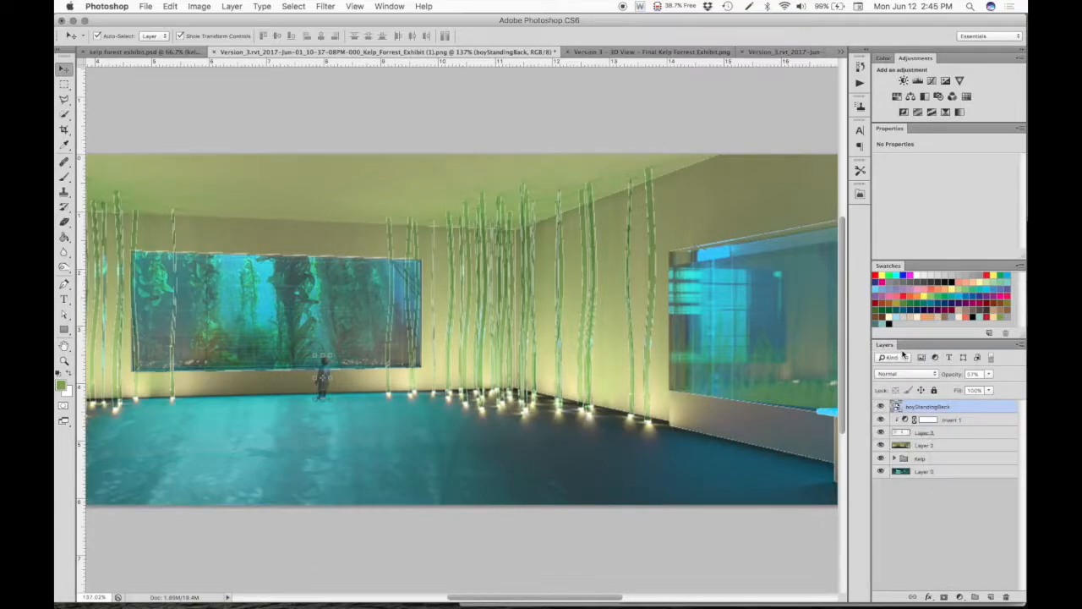
{"action": "left_click", "coordinate": [346, 533]}
- Return to Finder and look through the people cutouts listed after boyStandingBack.png for a group to add
{"action": "mouse_move", "coordinate": [381, 592]}
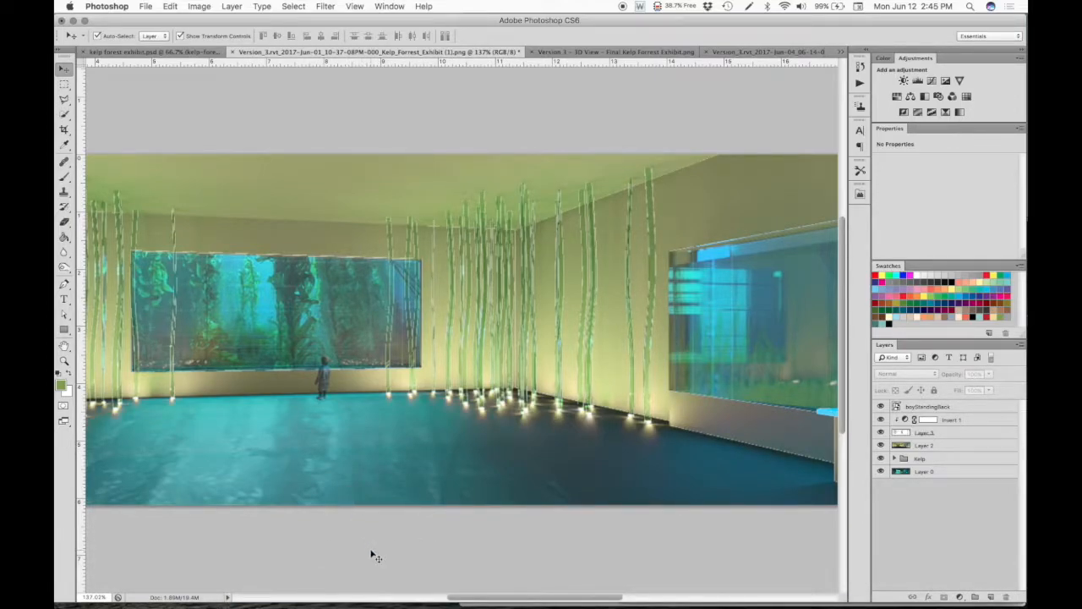
{"action": "mouse_move", "coordinate": [254, 604]}
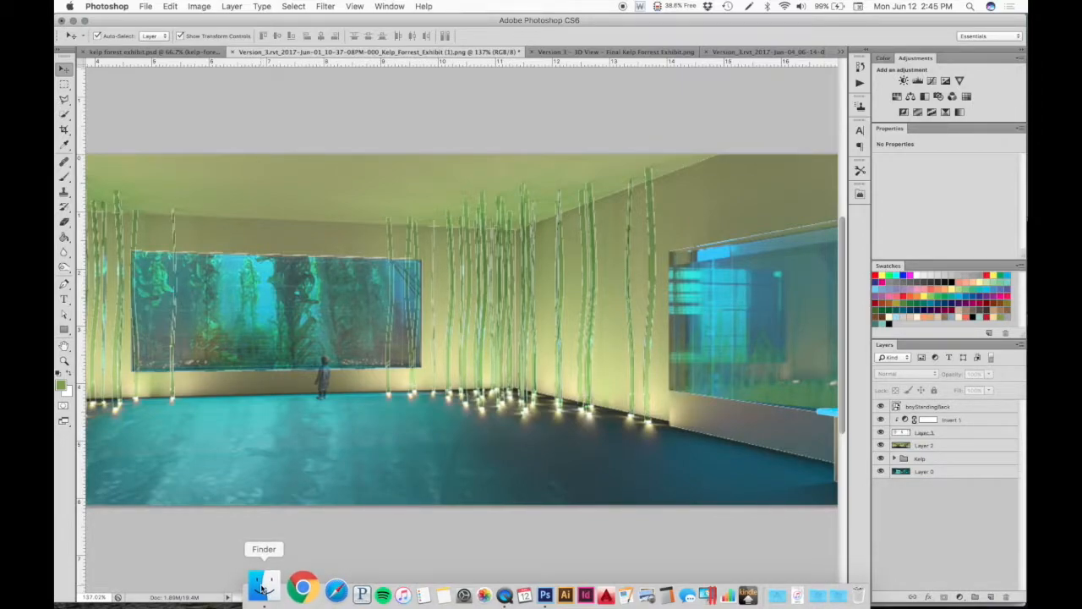
{"action": "left_click", "coordinate": [262, 588]}
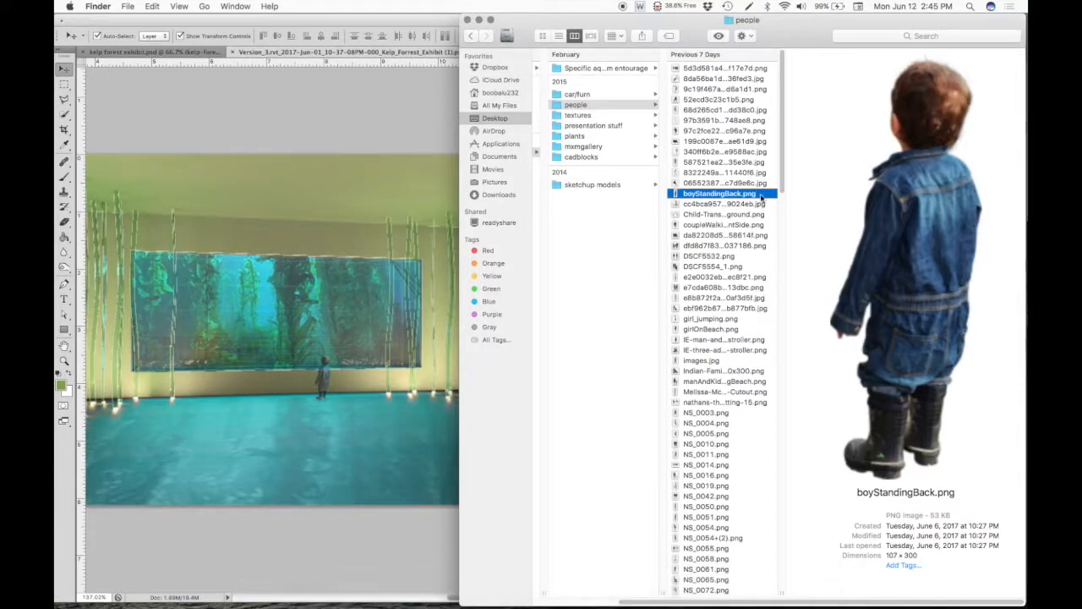
{"action": "key", "text": "Down"}
{"action": "key", "text": "Down"}
{"action": "key", "text": "Down"}
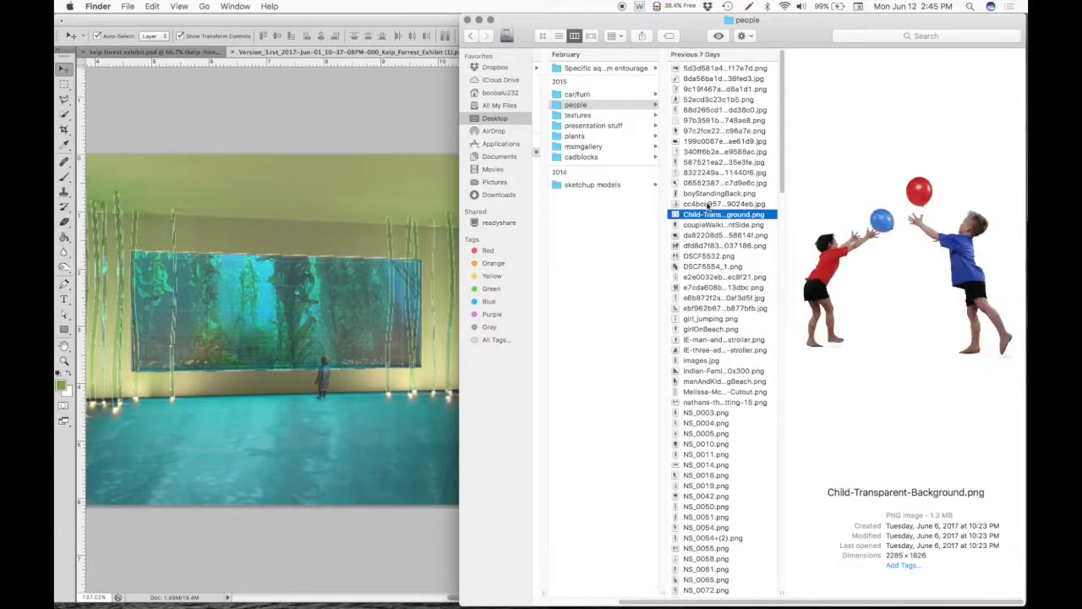
{"action": "key", "text": "Down"}
{"action": "key", "text": "Down"}
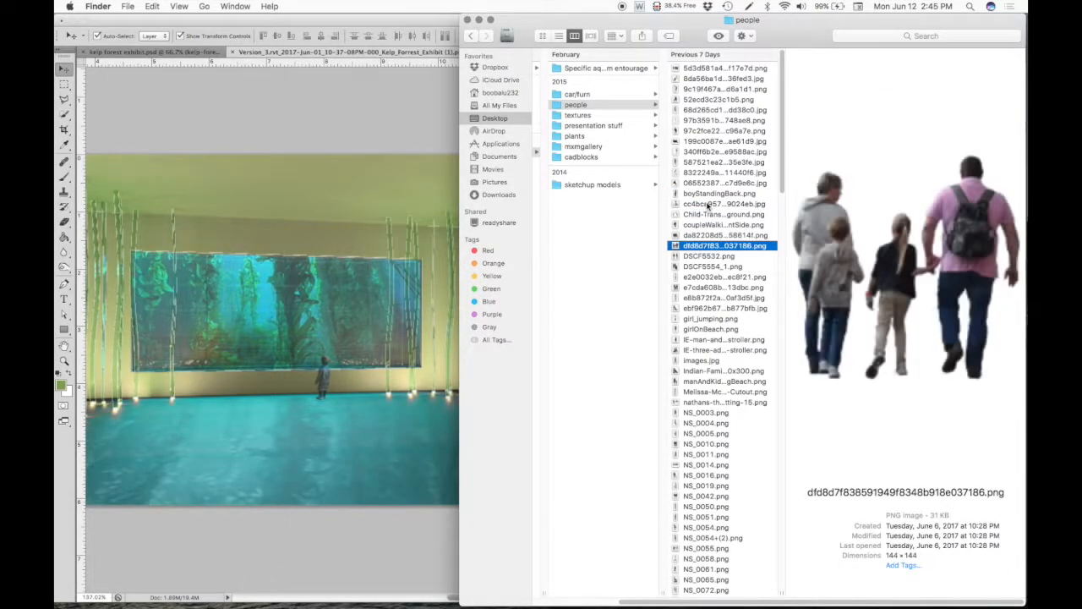
{"action": "key", "text": "Down"}
{"action": "key", "text": "Down"}
{"action": "key", "text": "Down"}
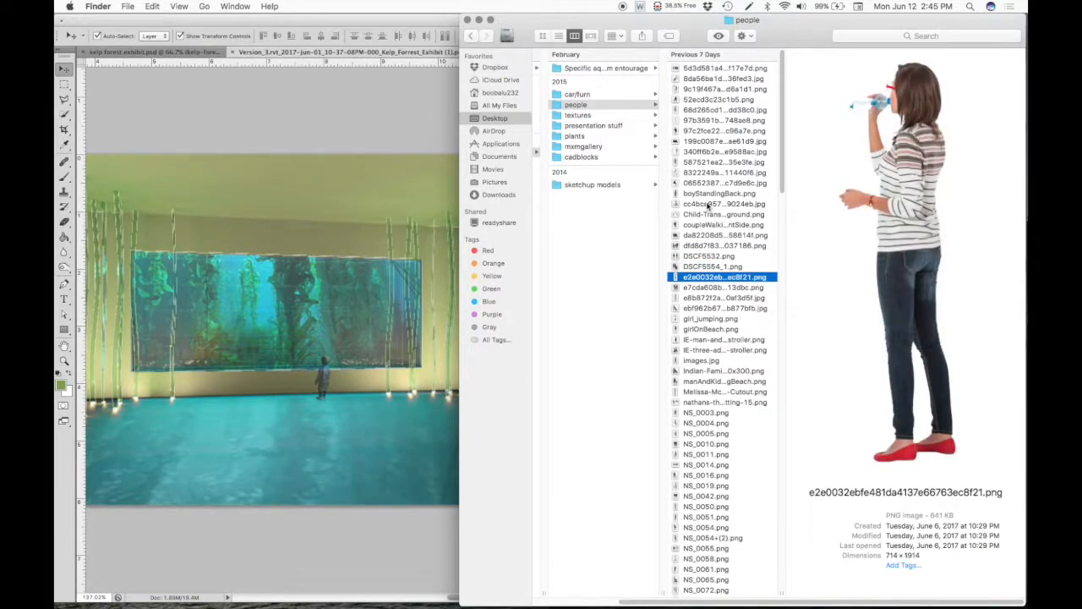
{"action": "key", "text": "Up"}
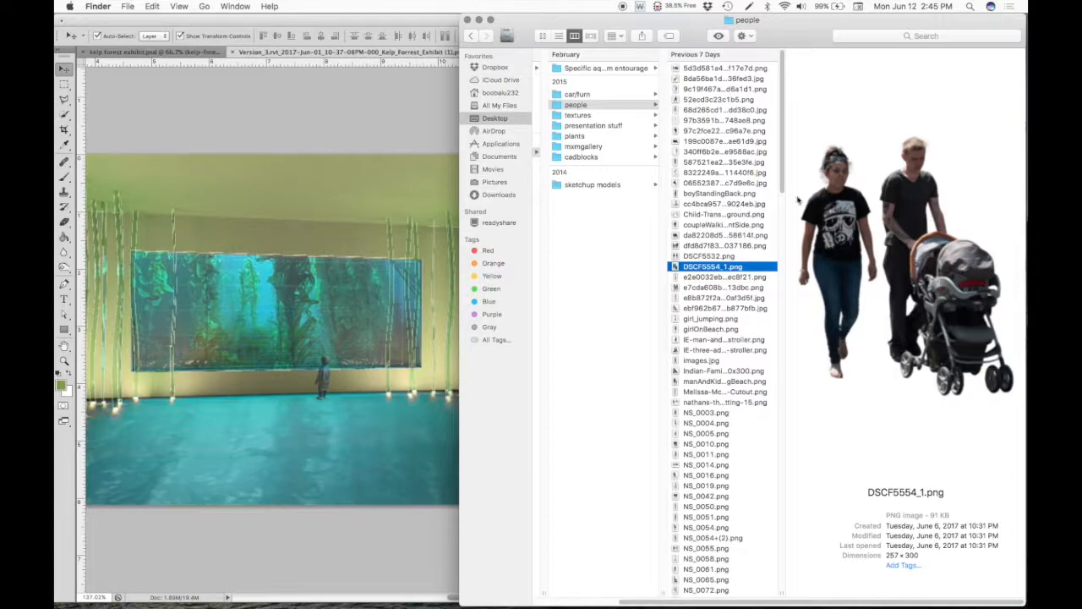
- Place DSCF5554_1.png, the couple with a stroller, near the corner kelp columns, resize it to fit the room's perspective, and deselect it
{"action": "left_click_drag", "start_coordinate": [923, 230], "coordinate": [357, 358]}
{"action": "left_click_drag", "start_coordinate": [478, 353], "coordinate": [464, 409]}
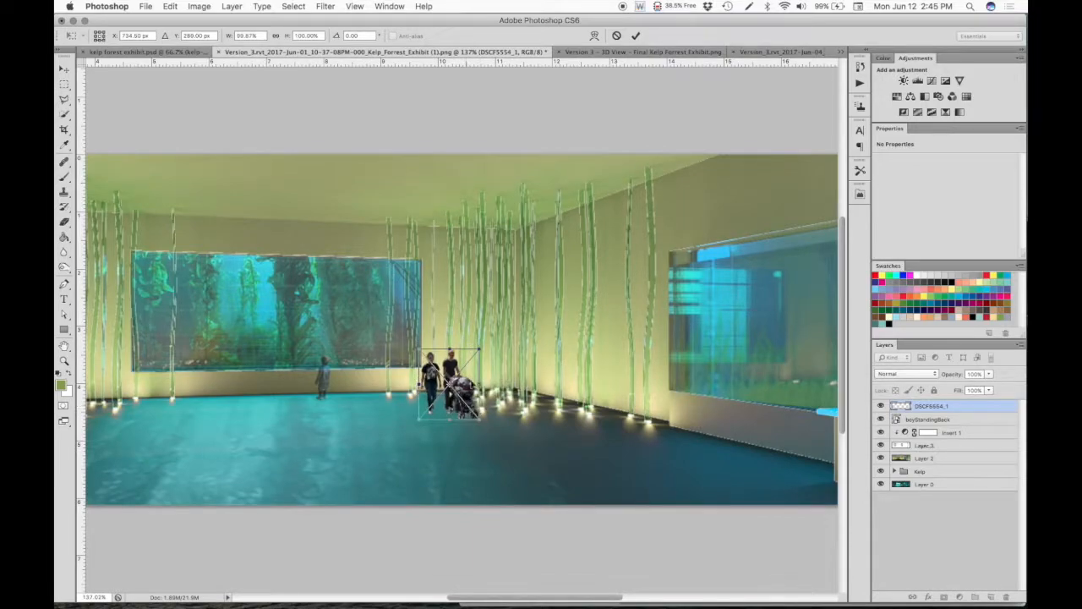
{"action": "mouse_move", "coordinate": [478, 352]}
{"action": "left_mouse_down"}
{"action": "mouse_move", "coordinate": [502, 309]}
{"action": "mouse_move", "coordinate": [463, 343]}
{"action": "mouse_move", "coordinate": [497, 365]}
{"action": "mouse_move", "coordinate": [493, 353]}
{"action": "left_mouse_up"}
{"action": "key", "text": "Return"}
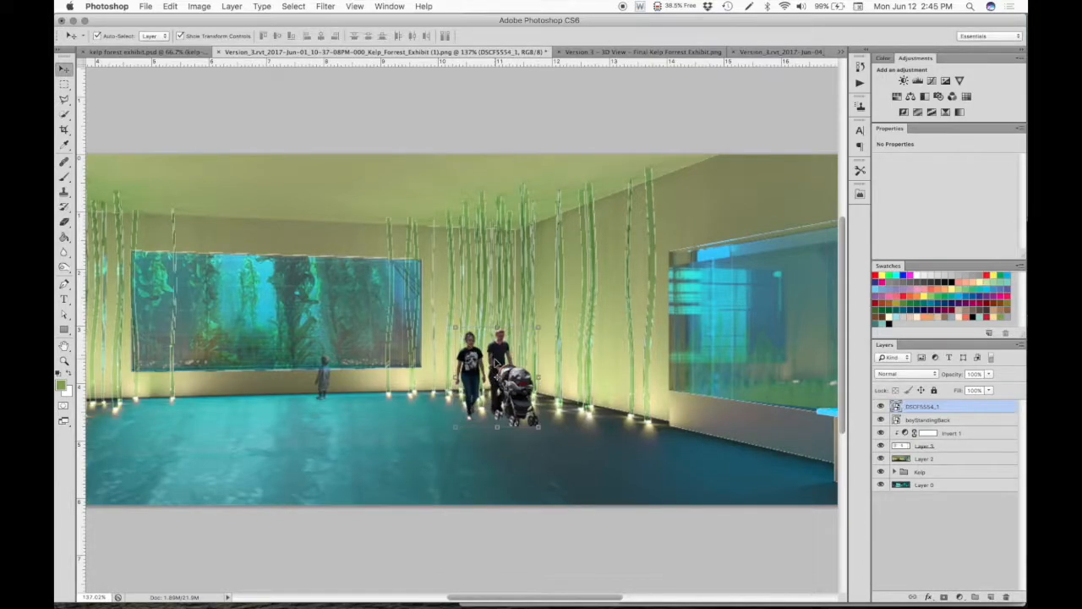
{"action": "left_click", "coordinate": [519, 541]}
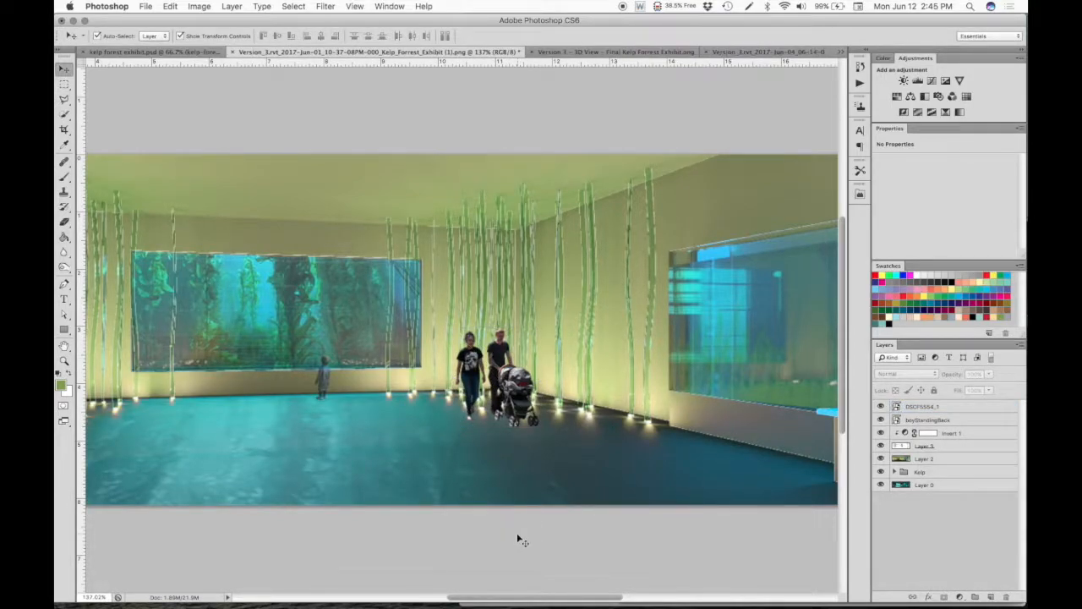
- Move the DSCF5554_1 stroller couple slightly forward and left, and lower their layer's opacity to about 80%
{"action": "left_click_drag", "start_coordinate": [521, 390], "coordinate": [508, 394]}
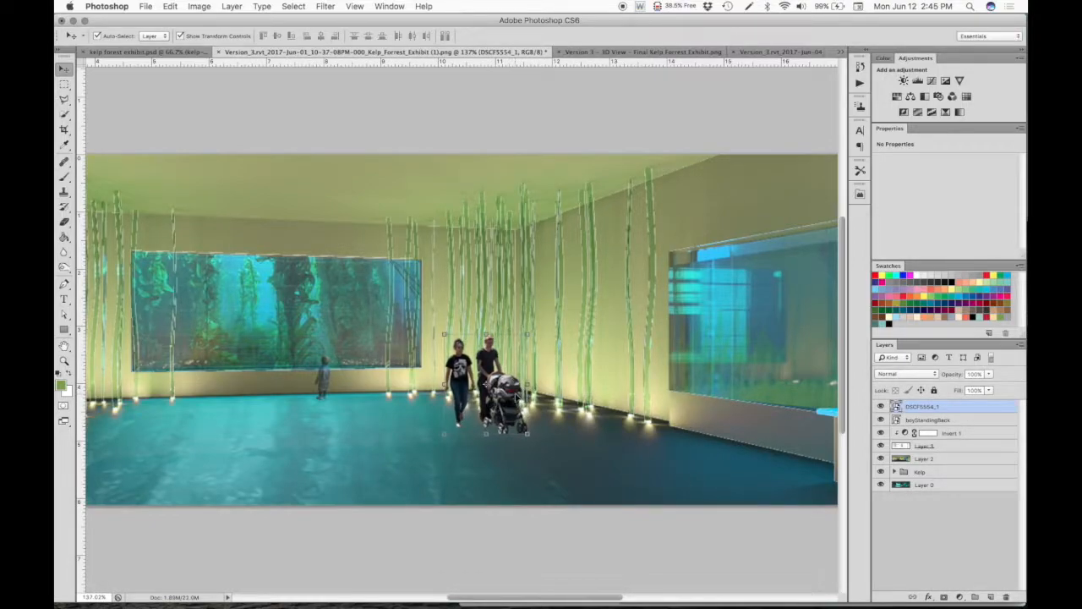
{"action": "left_click", "coordinate": [989, 374]}
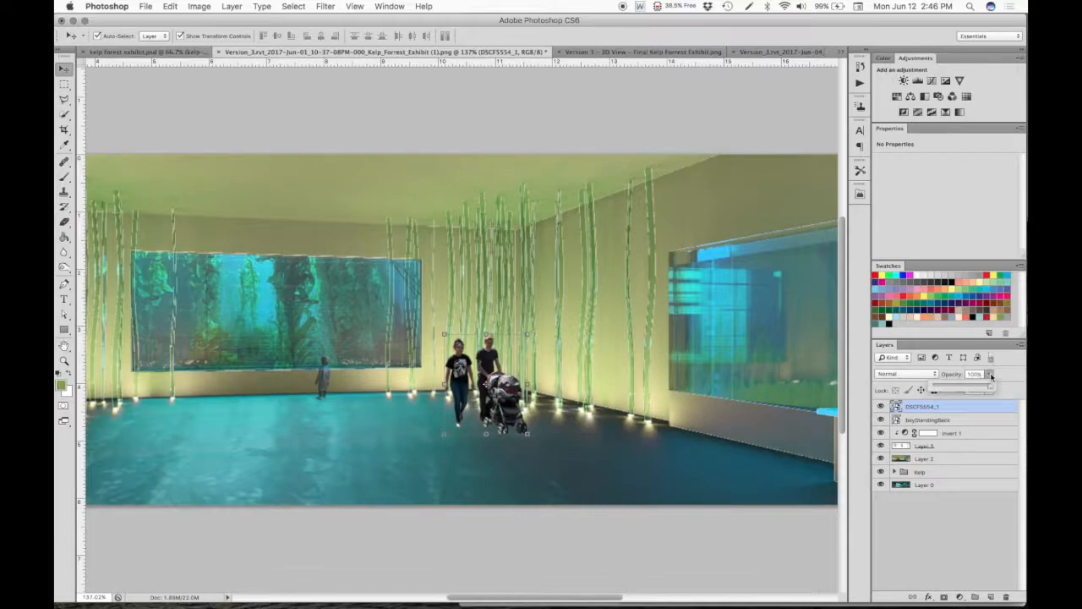
{"action": "left_click_drag", "start_coordinate": [988, 387], "coordinate": [971, 387]}
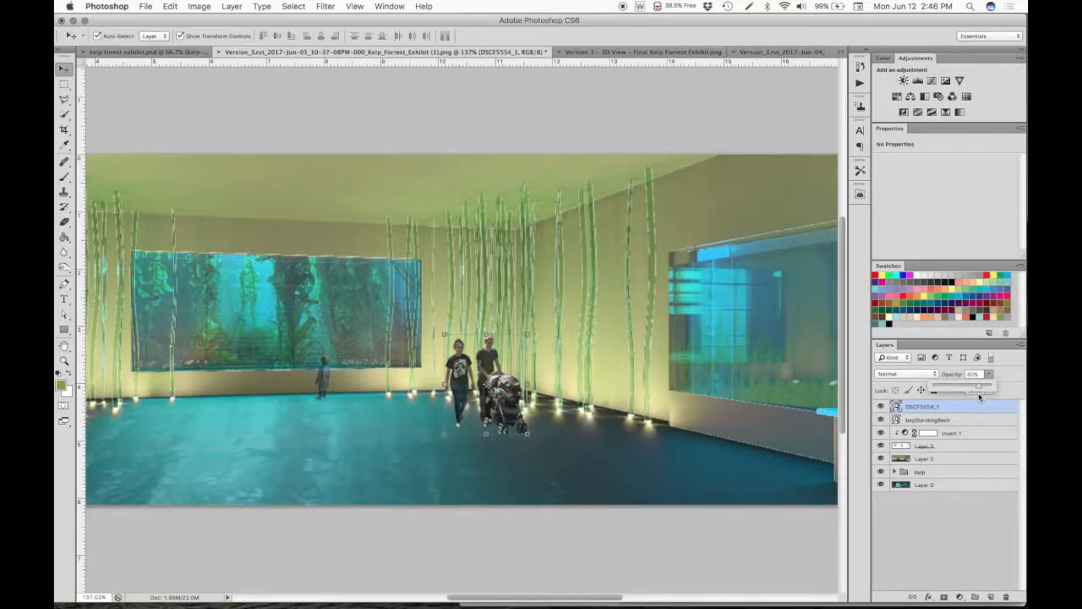
{"action": "left_click", "coordinate": [755, 513]}
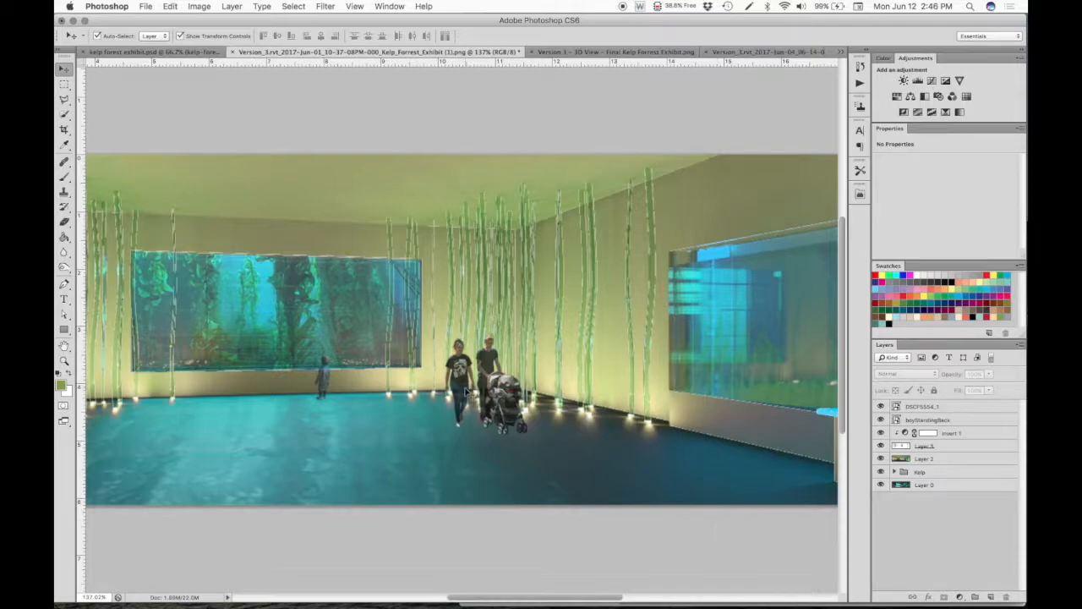
{"action": "scroll", "coordinate": [470, 394], "scroll_direction": "down", "scroll_amount": 5}
{"action": "scroll", "coordinate": [470, 394], "scroll_direction": "up", "scroll_amount": 3}
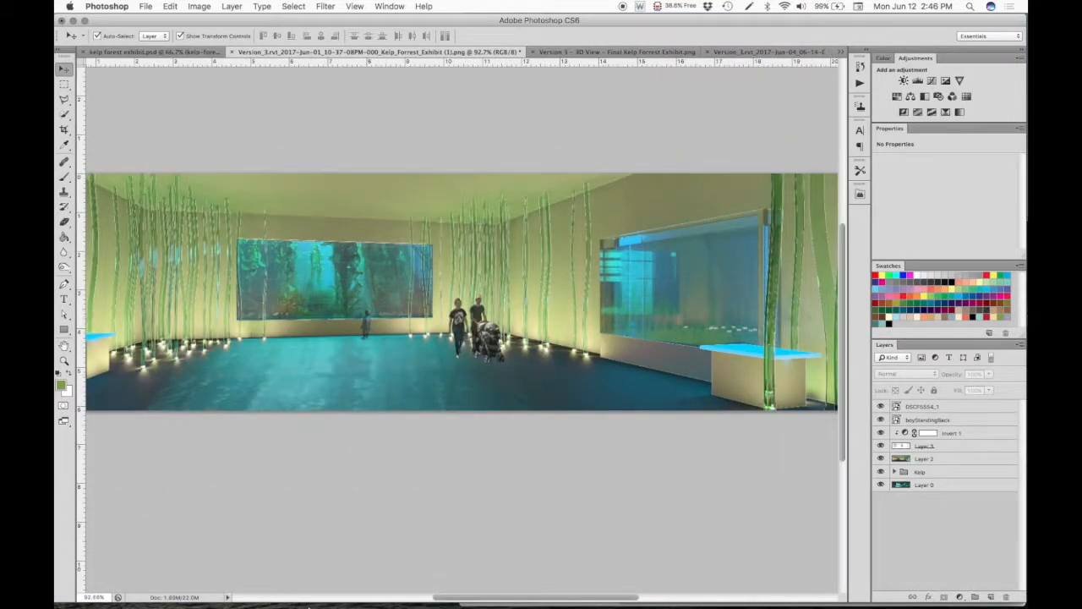
- Place the IE-man-and-woman-with-a-baby-stroller cutout from the Finder people folder left of the stroller couple, scaled down to fit the room
{"action": "mouse_move", "coordinate": [296, 597]}
{"action": "left_click", "coordinate": [257, 597]}
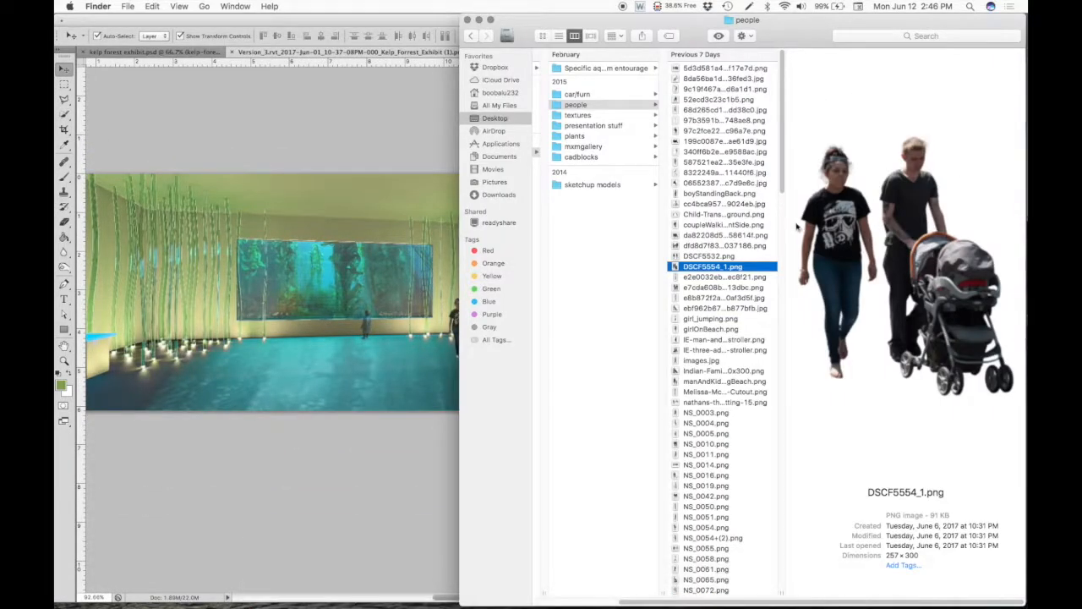
{"action": "left_click", "coordinate": [701, 309]}
{"action": "scroll", "coordinate": [689, 287], "scroll_direction": "down", "scroll_amount": 3}
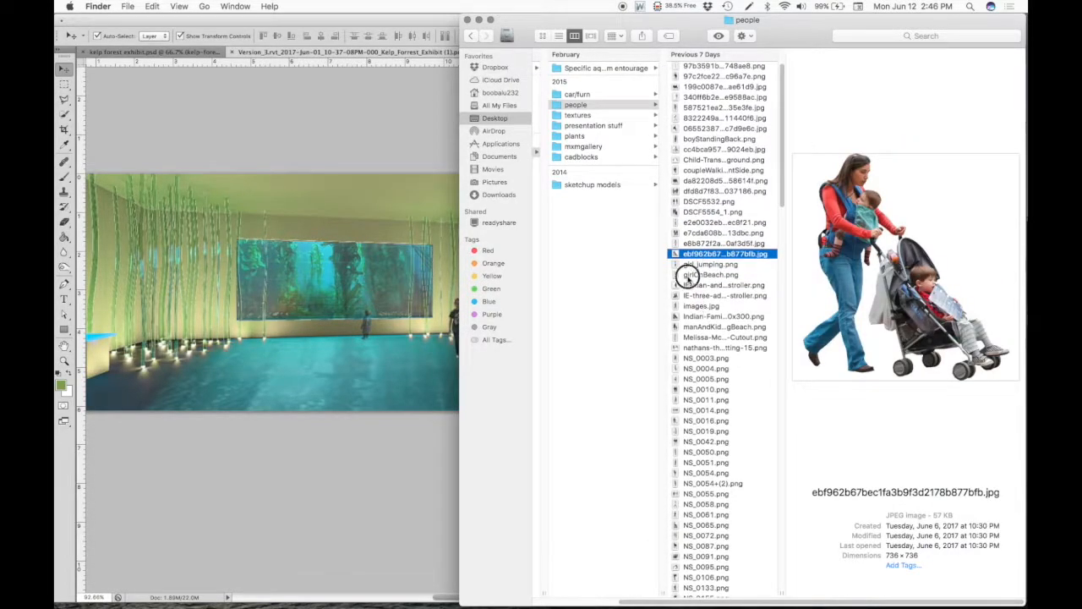
{"action": "left_click", "coordinate": [689, 282]}
{"action": "left_click_drag", "start_coordinate": [710, 284], "coordinate": [371, 311]}
{"action": "left_click_drag", "start_coordinate": [458, 251], "coordinate": [416, 236]}
{"action": "left_click_drag", "start_coordinate": [539, 159], "coordinate": [346, 296]}
{"action": "left_click_drag", "start_coordinate": [345, 363], "coordinate": [451, 294]}
{"action": "key", "text": "Return"}
{"action": "key", "text": "Return"}
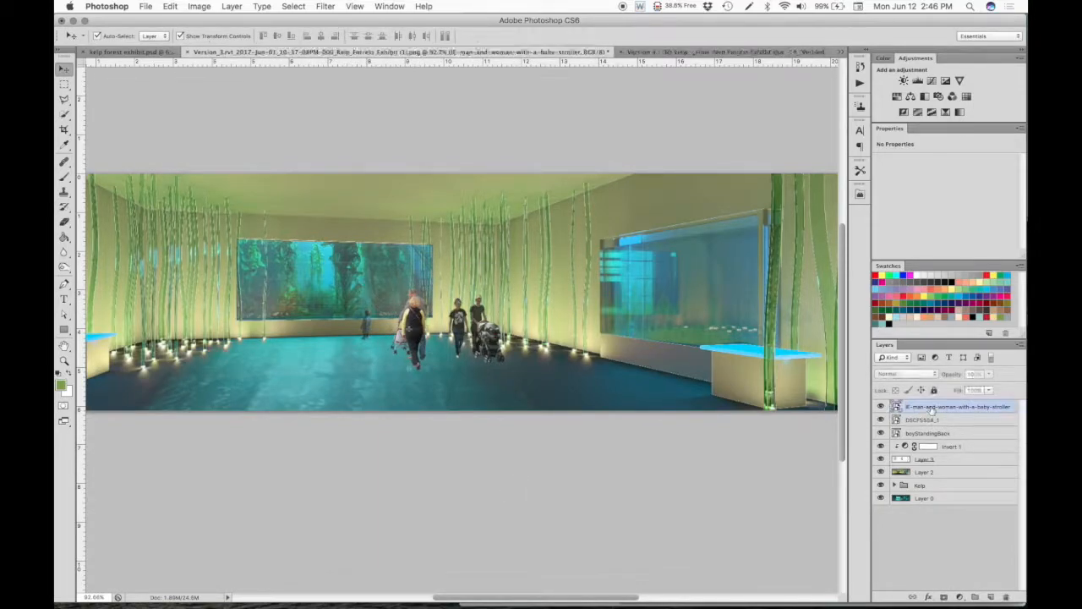
- Lower the IE-man-and-woman-with-a-baby-stroller layer's opacity to about 90% and deselect it
{"action": "left_click", "coordinate": [989, 373]}
{"action": "left_click_drag", "start_coordinate": [978, 388], "coordinate": [984, 387]}
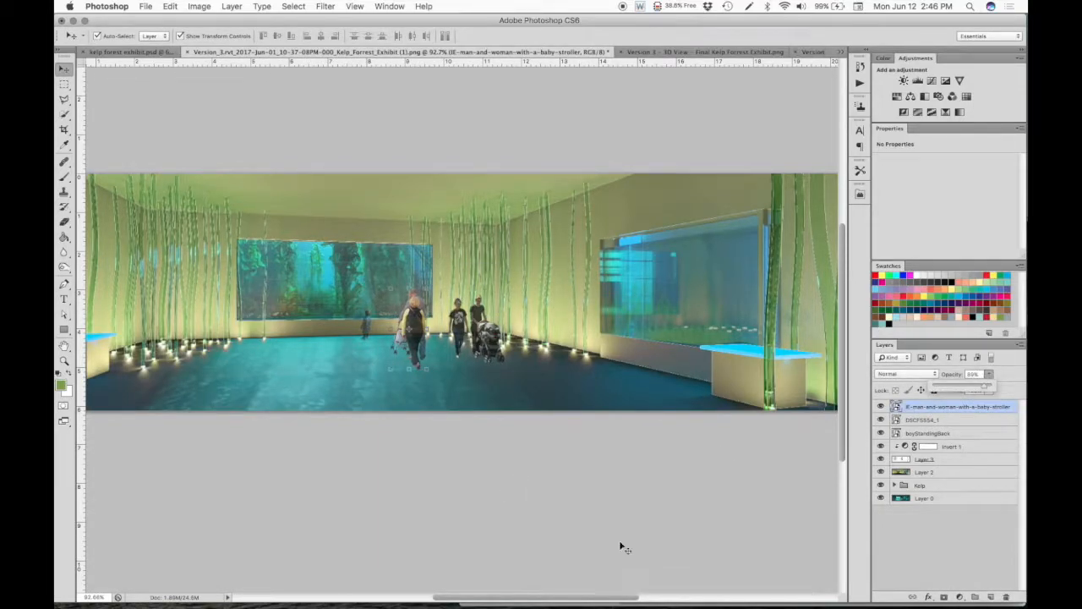
{"action": "left_click", "coordinate": [639, 518]}
- Return to Finder and look through the recent people cutouts, including the NS series, for a figure facing the tank
{"action": "left_click", "coordinate": [254, 593]}
{"action": "key", "text": "Up"}
{"action": "key", "text": "Up"}
{"action": "key", "text": "Up"}
{"action": "key", "text": "Up"}
{"action": "key", "text": "Up"}
{"action": "key", "text": "Up"}
{"action": "key", "text": "Up"}
{"action": "key", "text": "Up"}
{"action": "key", "text": "Up"}
{"action": "key", "text": "Up"}
{"action": "key", "text": "Up"}
{"action": "key", "text": "Up"}
{"action": "key", "text": "Up"}
{"action": "key", "text": "Up"}
{"action": "key", "text": "Up"}
{"action": "key", "text": "Up"}
{"action": "key", "text": "Up"}
{"action": "key", "text": "Up"}
{"action": "key", "text": "Up"}
{"action": "key", "text": "Up"}
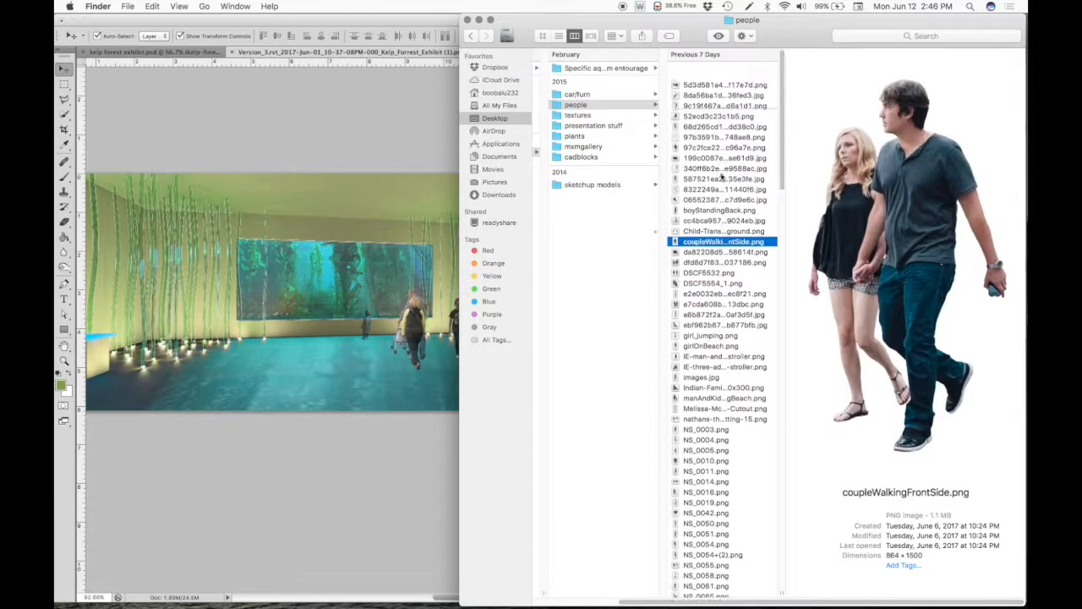
{"action": "key", "text": "Down"}
{"action": "key", "text": "Down"}
{"action": "key", "text": "Down"}
{"action": "key", "text": "Down"}
{"action": "key", "text": "Down"}
{"action": "key", "text": "Down"}
{"action": "key", "text": "Down"}
{"action": "key", "text": "Down"}
{"action": "key", "text": "Down"}
{"action": "key", "text": "Down"}
{"action": "key", "text": "Down"}
{"action": "key", "text": "Down"}
{"action": "key", "text": "Down"}
{"action": "key", "text": "Down"}
{"action": "key", "text": "Down"}
{"action": "key", "text": "Down"}
{"action": "key", "text": "Down"}
{"action": "key", "text": "Down"}
{"action": "key", "text": "Down"}
{"action": "key", "text": "Down"}
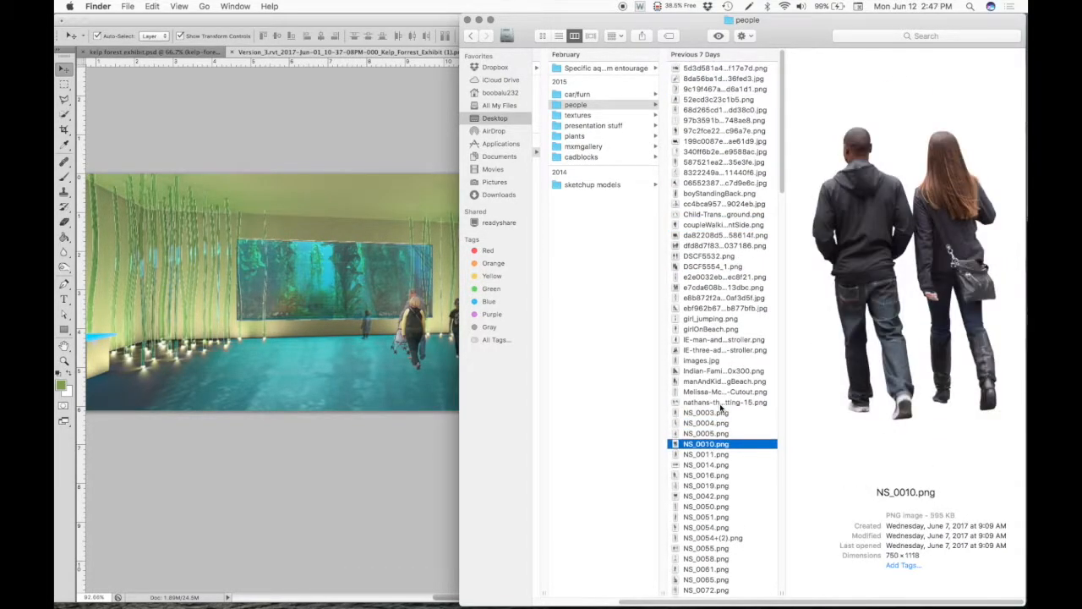
{"action": "key", "text": "Down"}
{"action": "key", "text": "Down"}
{"action": "key", "text": "Down"}
{"action": "key", "text": "Up"}
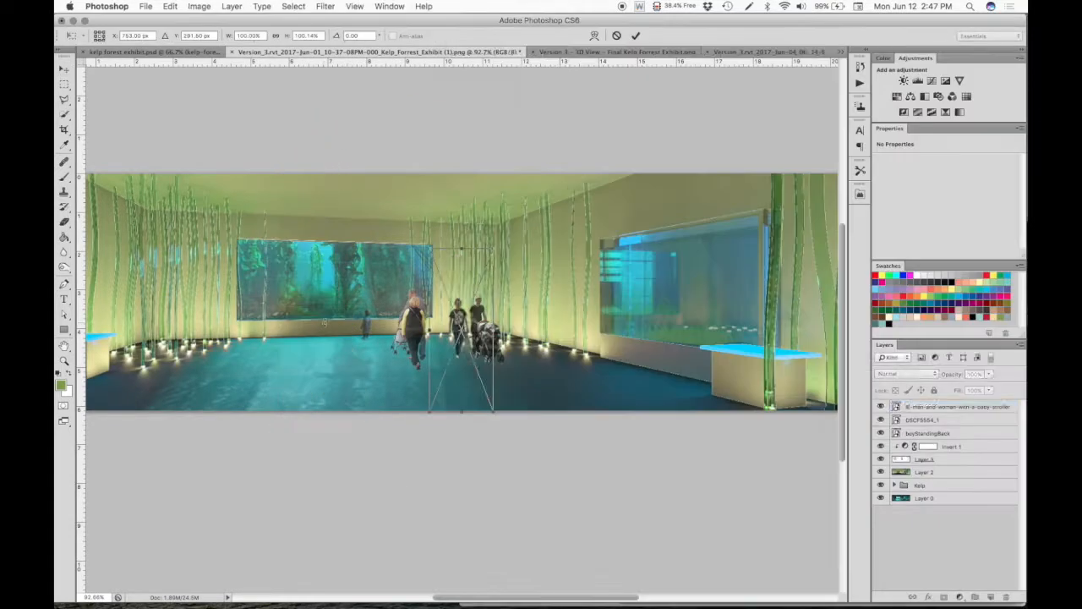
- Place NS_0050, the man seen from behind, in front of the kelp tank, scale him down, and reduce his layer's opacity
{"action": "left_click_drag", "start_coordinate": [469, 308], "coordinate": [330, 255]}
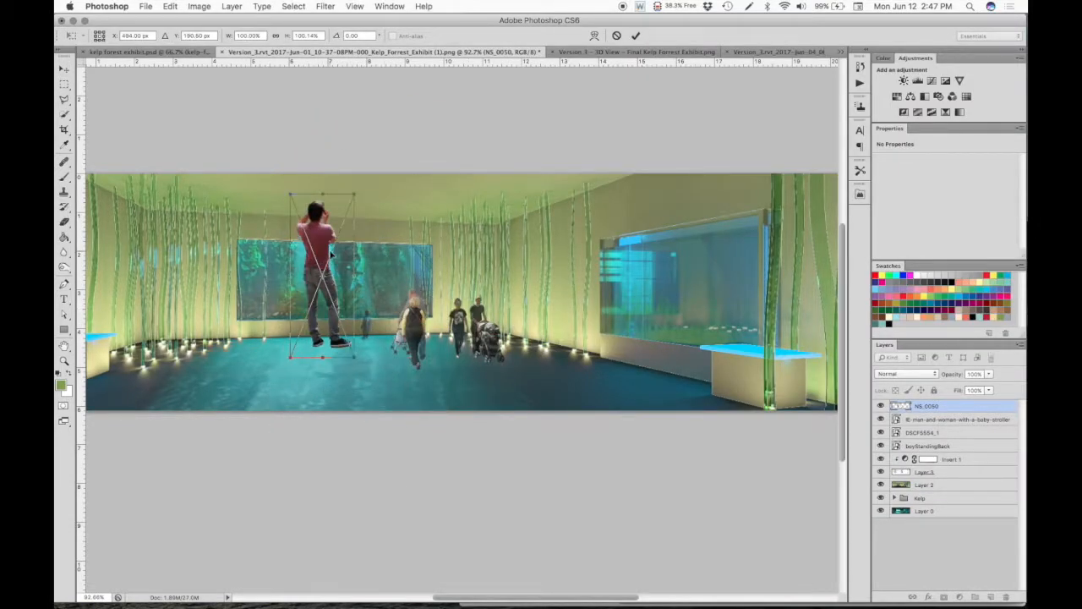
{"action": "left_click_drag", "start_coordinate": [292, 195], "coordinate": [316, 304]}
{"action": "key", "text": "Return"}
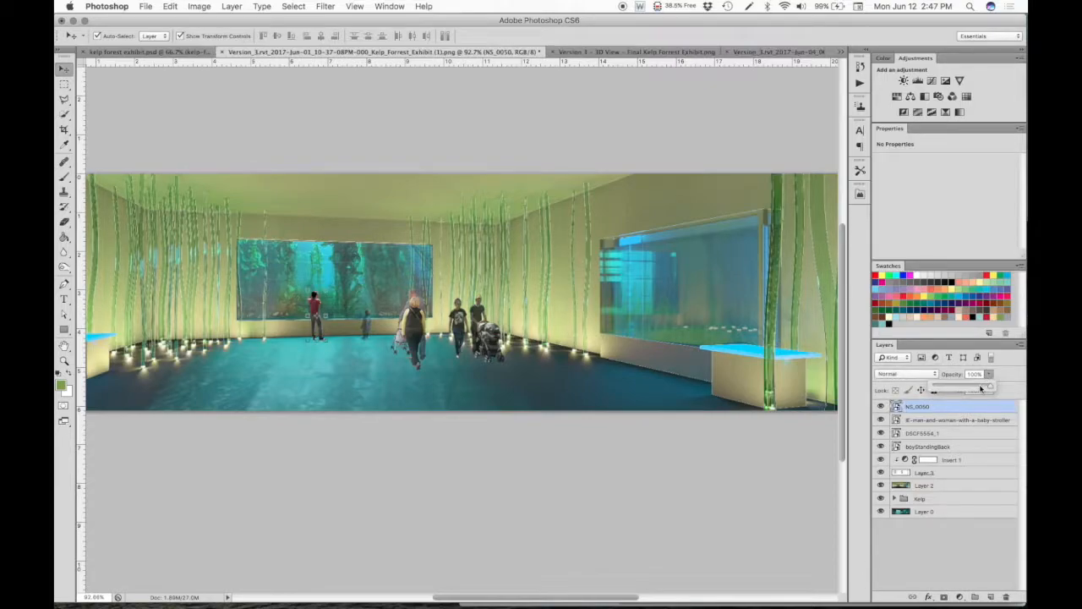
{"action": "left_click", "coordinate": [313, 304]}
{"action": "left_click_drag", "start_coordinate": [989, 373], "coordinate": [979, 378]}
{"action": "left_click", "coordinate": [431, 471]}
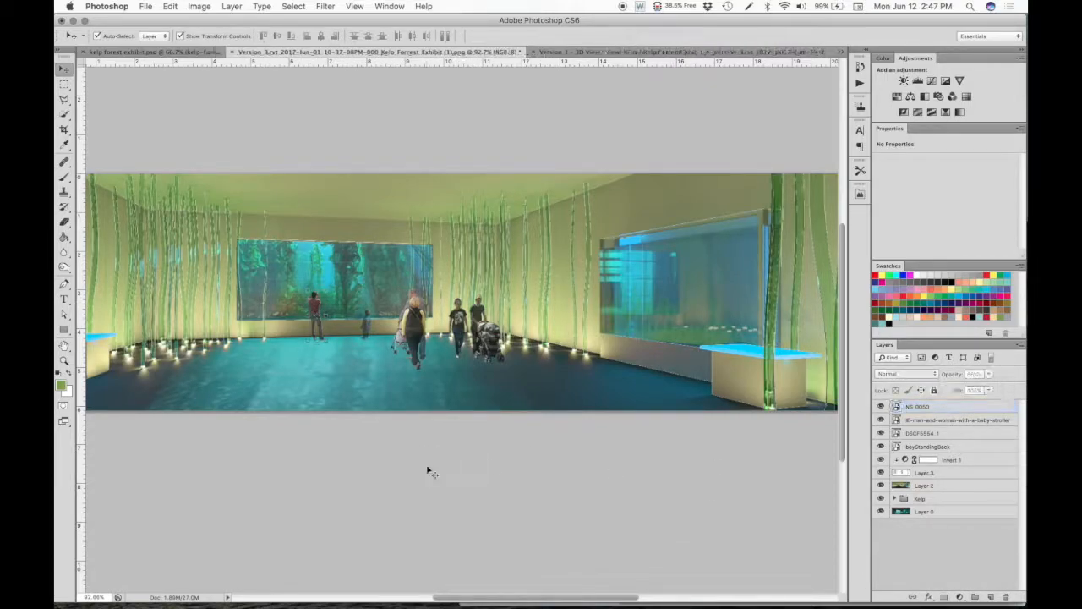
- Return to Finder and look through the 2016 people cutouts for another group to add
{"action": "mouse_move", "coordinate": [601, 606]}
{"action": "left_click", "coordinate": [260, 591]}
{"action": "scroll", "coordinate": [772, 394], "scroll_direction": "down", "scroll_amount": 5}
{"action": "left_click", "coordinate": [731, 457]}
{"action": "key", "text": "Down"}
{"action": "key", "text": "Down"}
{"action": "key", "text": "Down"}
{"action": "key", "text": "Down"}
{"action": "key", "text": "Down"}
{"action": "key", "text": "Down"}
{"action": "key", "text": "Down"}
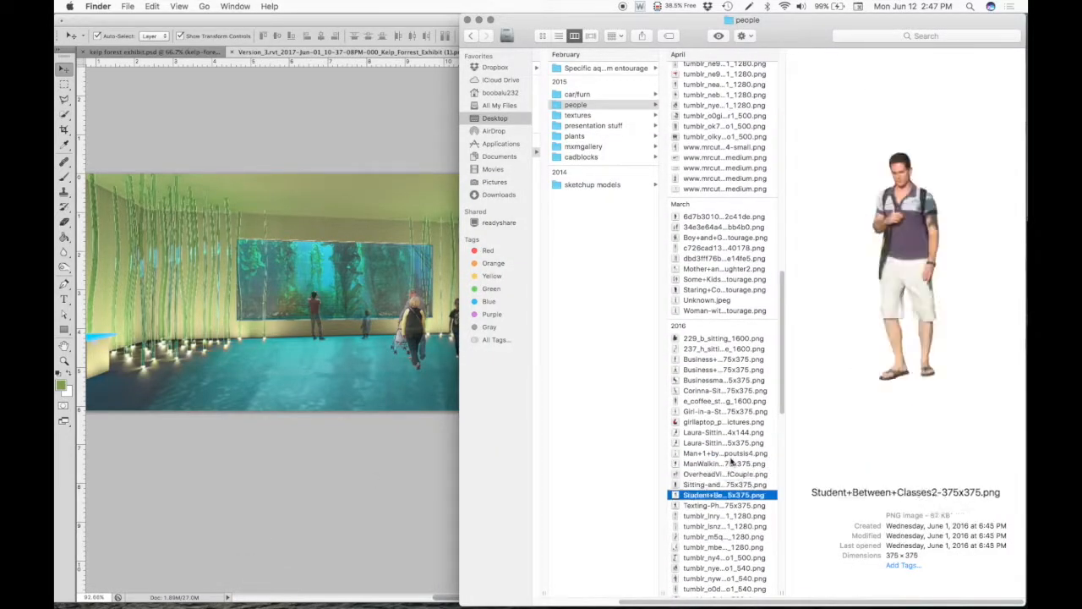
{"action": "key", "text": "Down"}
{"action": "key", "text": "Down"}
{"action": "key", "text": "Down"}
{"action": "key", "text": "Down"}
{"action": "key", "text": "Down"}
{"action": "key", "text": "Down"}
{"action": "key", "text": "Down"}
{"action": "key", "text": "Down"}
{"action": "key", "text": "Down"}
{"action": "key", "text": "Down"}
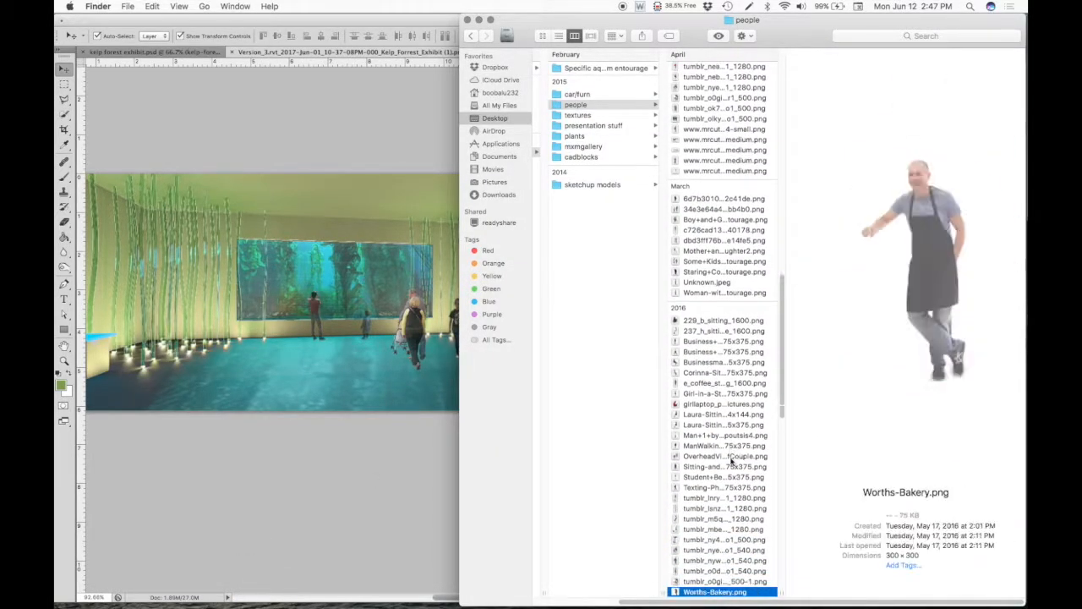
{"action": "key", "text": "Down"}
{"action": "key", "text": "Down"}
{"action": "key", "text": "Down"}
{"action": "key", "text": "Down"}
{"action": "key", "text": "Down"}
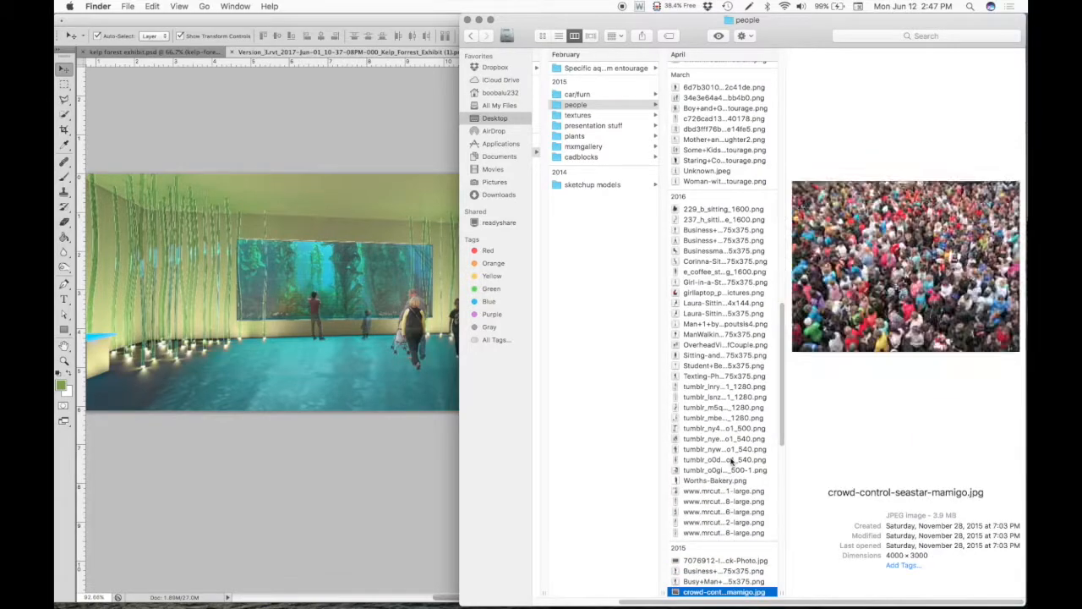
- Look through the older people cutouts listed under 2015, 2014 and 2013
{"action": "scroll", "coordinate": [711, 561], "scroll_direction": "down", "scroll_amount": 8}
{"action": "left_click", "coordinate": [719, 479]}
{"action": "key", "text": "Down"}
{"action": "key", "text": "Down"}
{"action": "key", "text": "Down"}
{"action": "key", "text": "Down"}
{"action": "key", "text": "Down"}
{"action": "key", "text": "Down"}
{"action": "key", "text": "Down"}
{"action": "key", "text": "Down"}
{"action": "key", "text": "Down"}
{"action": "key", "text": "Down"}
{"action": "key", "text": "Down"}
{"action": "key", "text": "Down"}
{"action": "key", "text": "Down"}
{"action": "key", "text": "Down"}
{"action": "key", "text": "Down"}
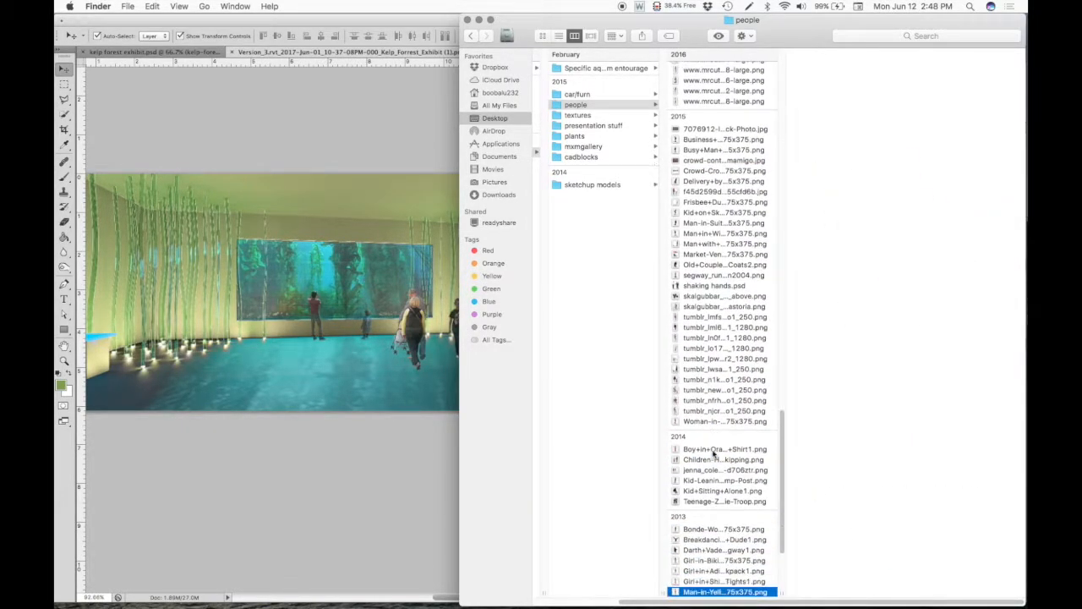
{"action": "key", "text": "Down"}
{"action": "key", "text": "Down"}
{"action": "scroll", "coordinate": [712, 454], "scroll_direction": "down", "scroll_amount": 3}
{"action": "left_click", "coordinate": [708, 576]}
{"action": "key", "text": "Down"}
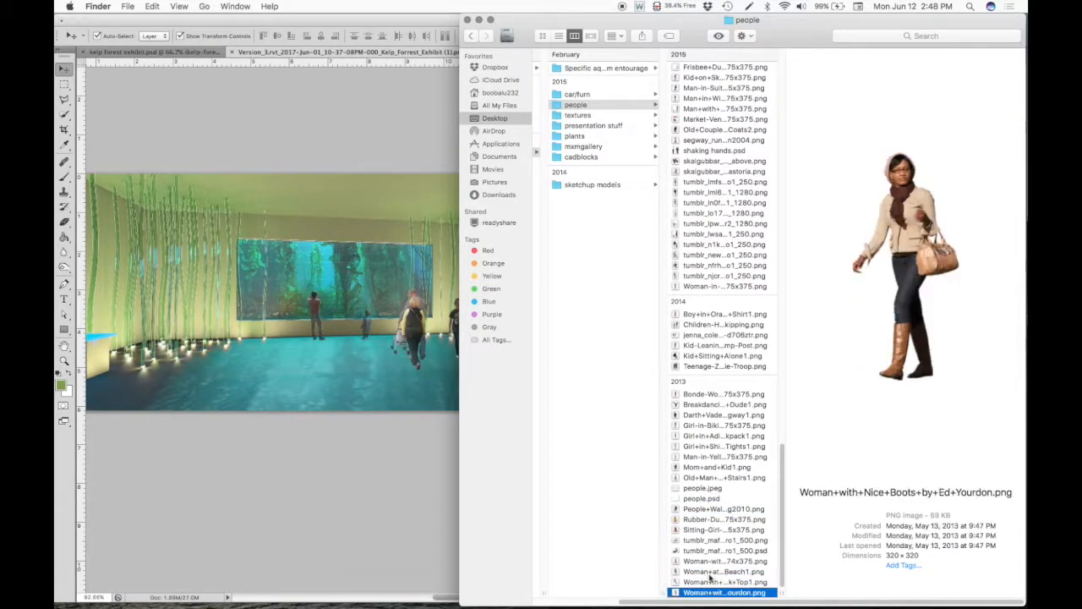
- Place the standing couple cutout dbd3ff76b...e14fe5.png from the March files by the rendering's left kelp columns, scaled larger than the distant figures
{"action": "key", "text": "Up"}
{"action": "scroll", "coordinate": [710, 577], "scroll_direction": "up", "scroll_amount": 10}
{"action": "scroll", "coordinate": [709, 577], "scroll_direction": "up", "scroll_amount": 5}
{"action": "left_click", "coordinate": [717, 190]}
{"action": "key", "text": "Up"}
{"action": "left_click_drag", "start_coordinate": [716, 190], "coordinate": [232, 334]}
{"action": "left_click_drag", "start_coordinate": [498, 282], "coordinate": [193, 235]}
{"action": "left_click_drag", "start_coordinate": [276, 166], "coordinate": [153, 244]}
{"action": "scroll", "coordinate": [546, 444], "scroll_direction": "up", "scroll_amount": 5}
{"action": "scroll", "coordinate": [546, 445], "scroll_direction": "down", "scroll_amount": 8}
{"action": "mouse_move", "coordinate": [201, 338]}
{"action": "left_mouse_down"}
{"action": "mouse_move", "coordinate": [228, 331]}
{"action": "mouse_move", "coordinate": [213, 334]}
{"action": "left_mouse_up"}
{"action": "left_click_drag", "start_coordinate": [260, 305], "coordinate": [243, 316]}
{"action": "key", "text": "Return"}
{"action": "key", "text": "super+t"}
{"action": "key", "text": "Return"}
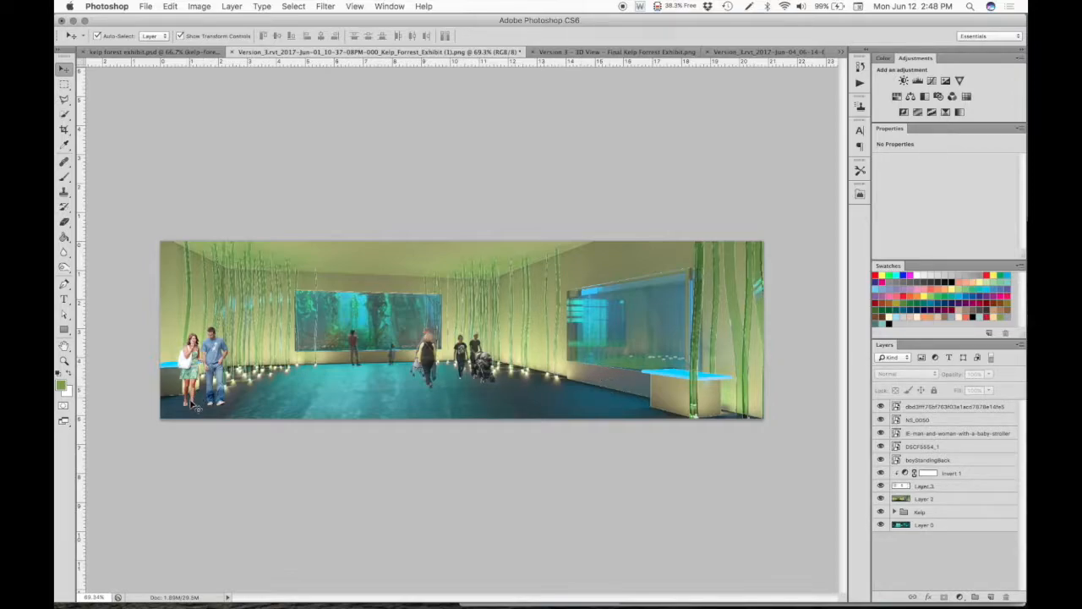
- Shift the standing couple slightly toward the rendering's left edge and set their layer's opacity to 80%
{"action": "mouse_move", "coordinate": [193, 355]}
{"action": "left_mouse_down"}
{"action": "mouse_move", "coordinate": [407, 332]}
{"action": "mouse_move", "coordinate": [596, 340]}
{"action": "mouse_move", "coordinate": [174, 369]}
{"action": "mouse_move", "coordinate": [182, 347]}
{"action": "left_mouse_up"}
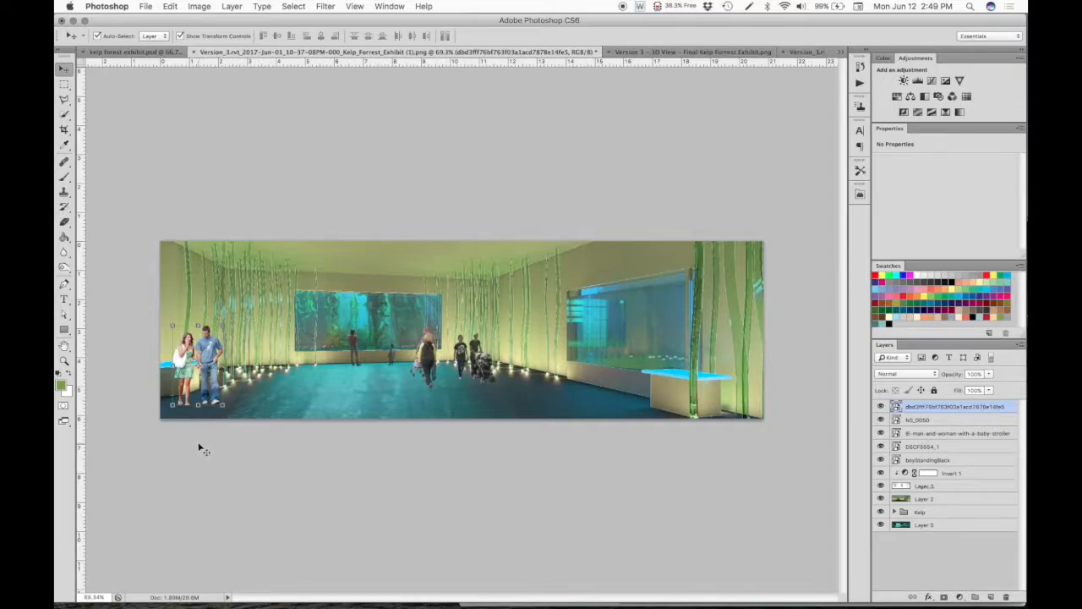
{"action": "left_click", "coordinate": [251, 486]}
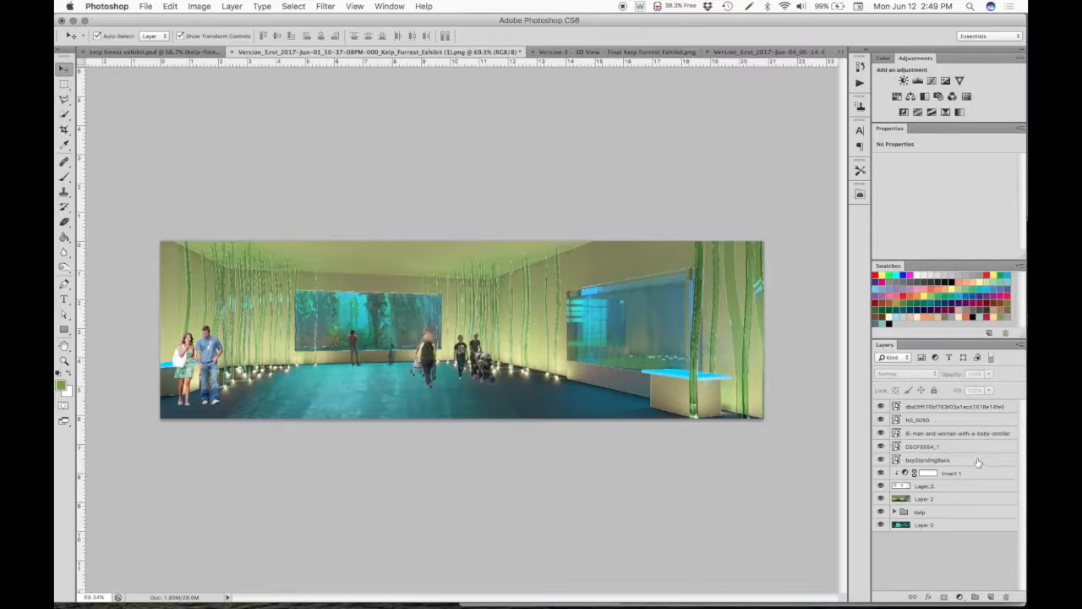
{"action": "left_click", "coordinate": [956, 409]}
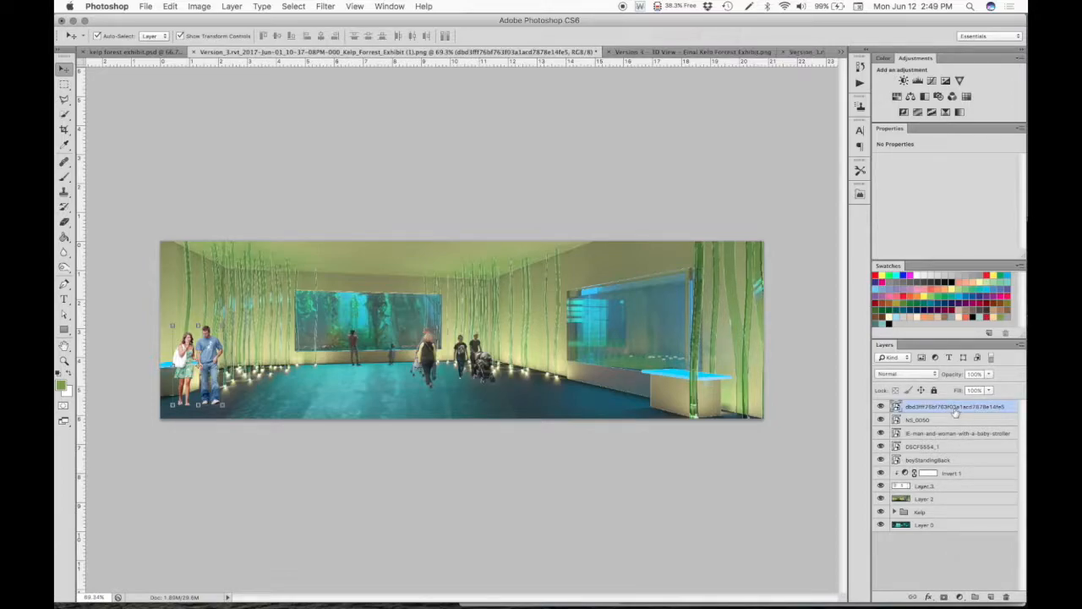
{"action": "left_click", "coordinate": [989, 373]}
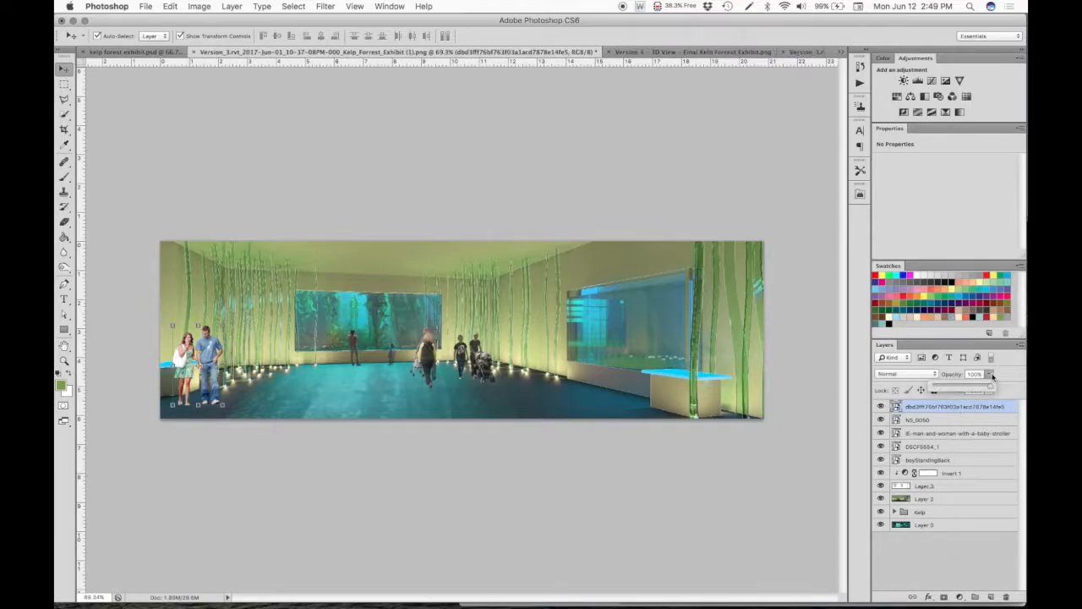
{"action": "left_click", "coordinate": [980, 387]}
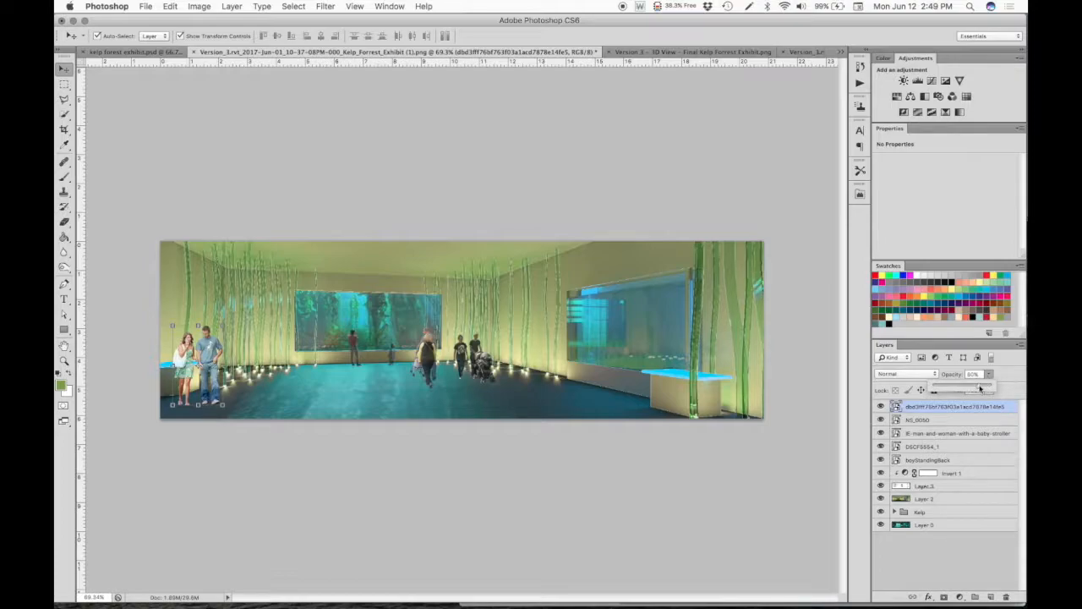
{"action": "left_click", "coordinate": [428, 544]}
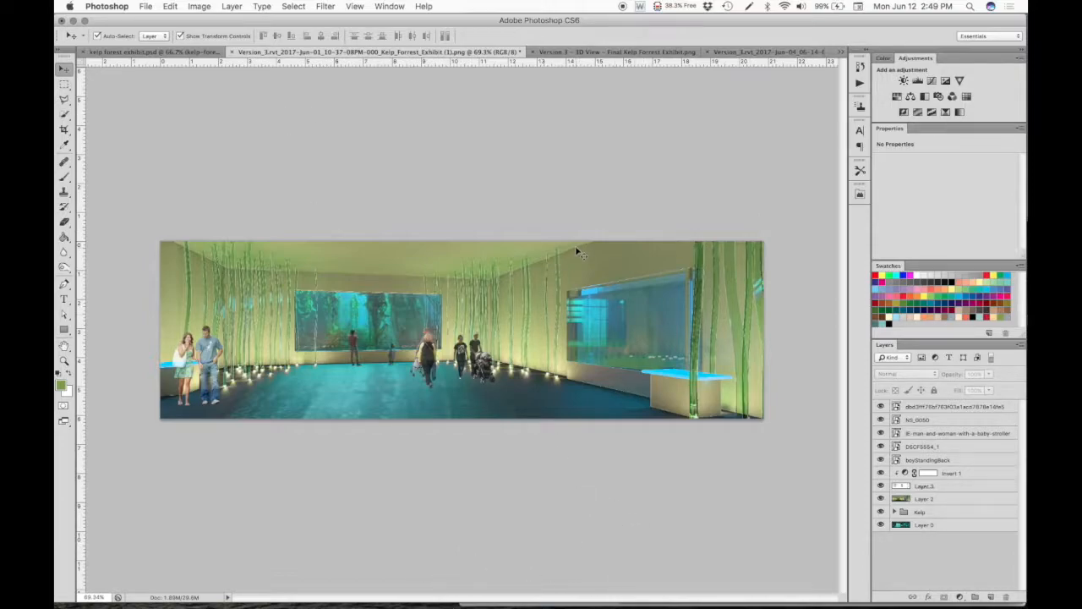
- Create a layer group named People above the five people cutout layers
{"action": "left_click", "coordinate": [947, 459]}
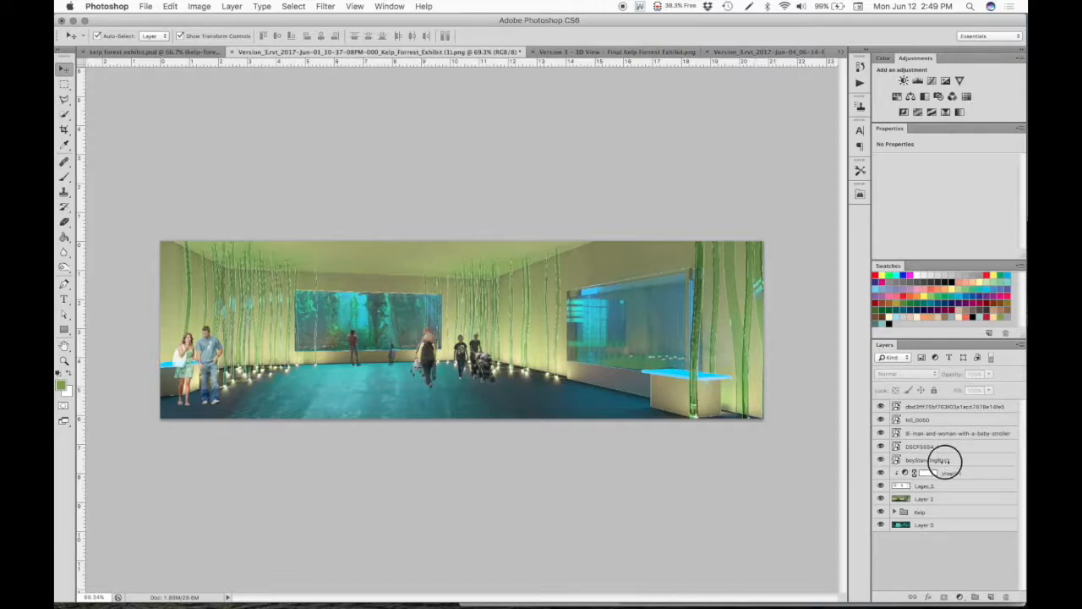
{"action": "left_click", "coordinate": [920, 407], "text": "shift"}
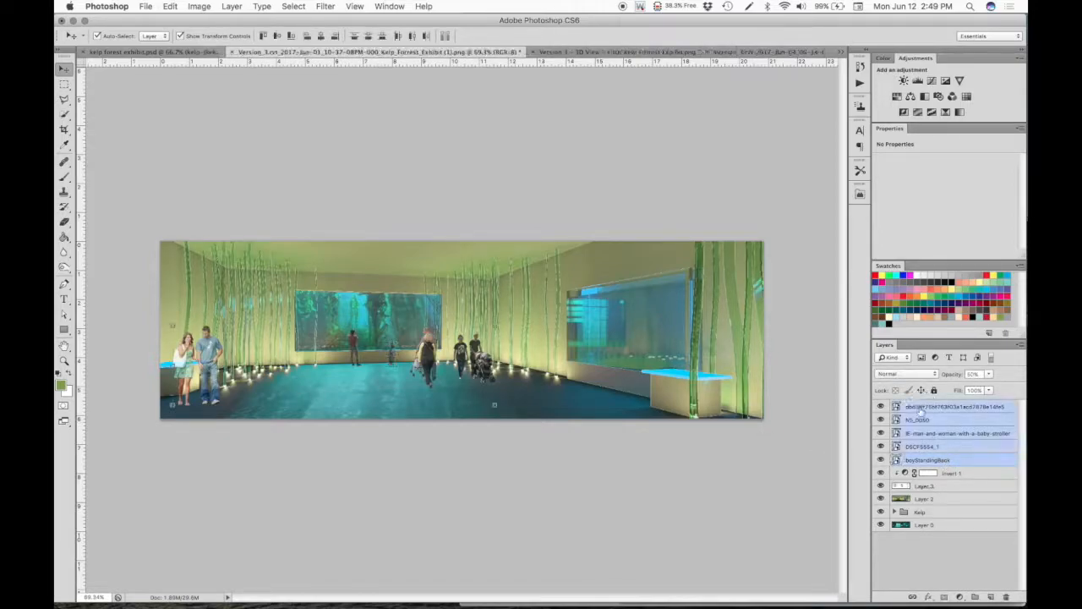
{"action": "left_click", "coordinate": [974, 596]}
{"action": "double_click", "coordinate": [924, 406]}
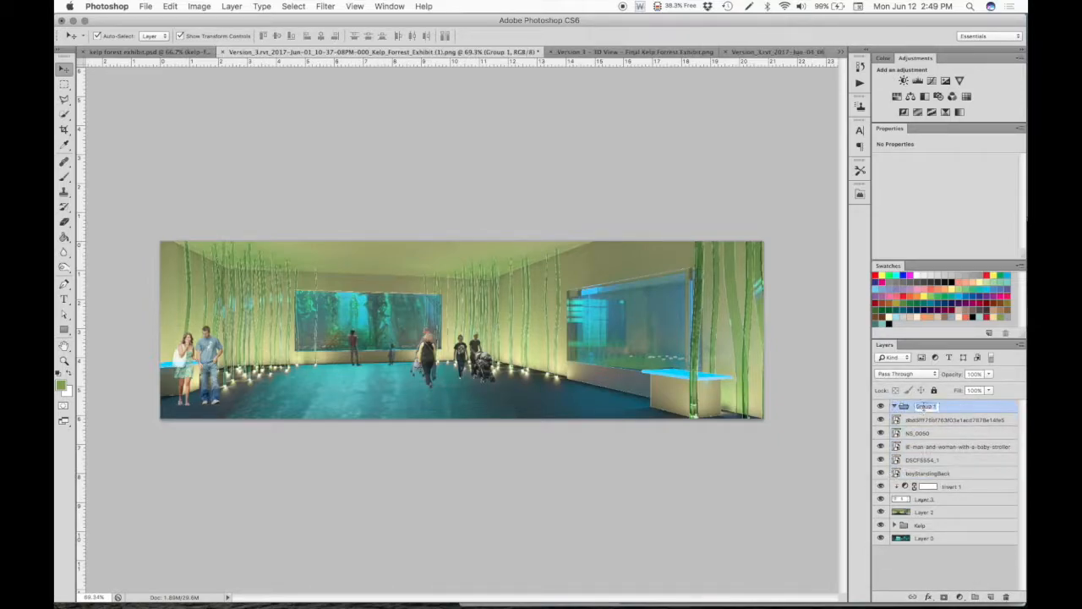
{"action": "type", "text": "People"}
{"action": "key", "text": "Return"}
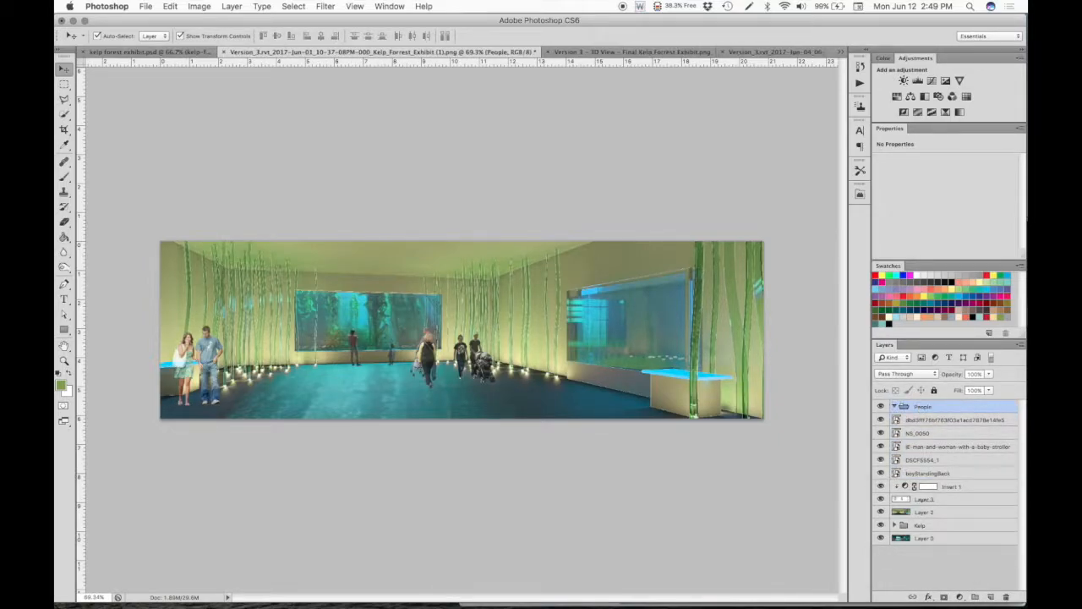
- Move all five people cutout layers, from boyStandingBack up to the standing couple, into the People group
{"action": "left_click", "coordinate": [948, 473]}
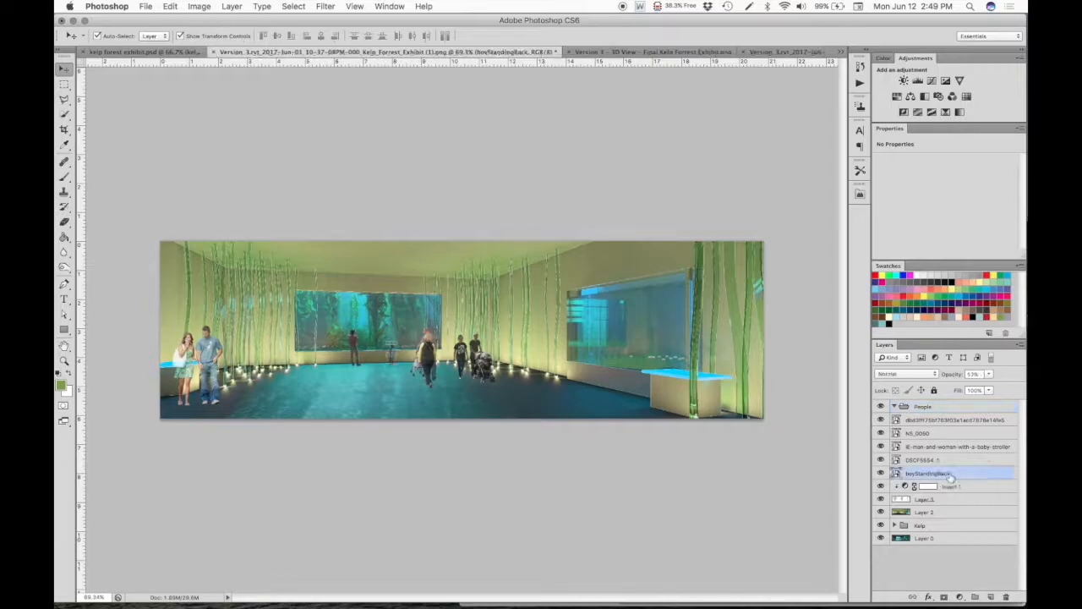
{"action": "left_click", "coordinate": [924, 406], "text": "shift"}
{"action": "left_click_drag", "start_coordinate": [924, 404], "coordinate": [922, 406]}
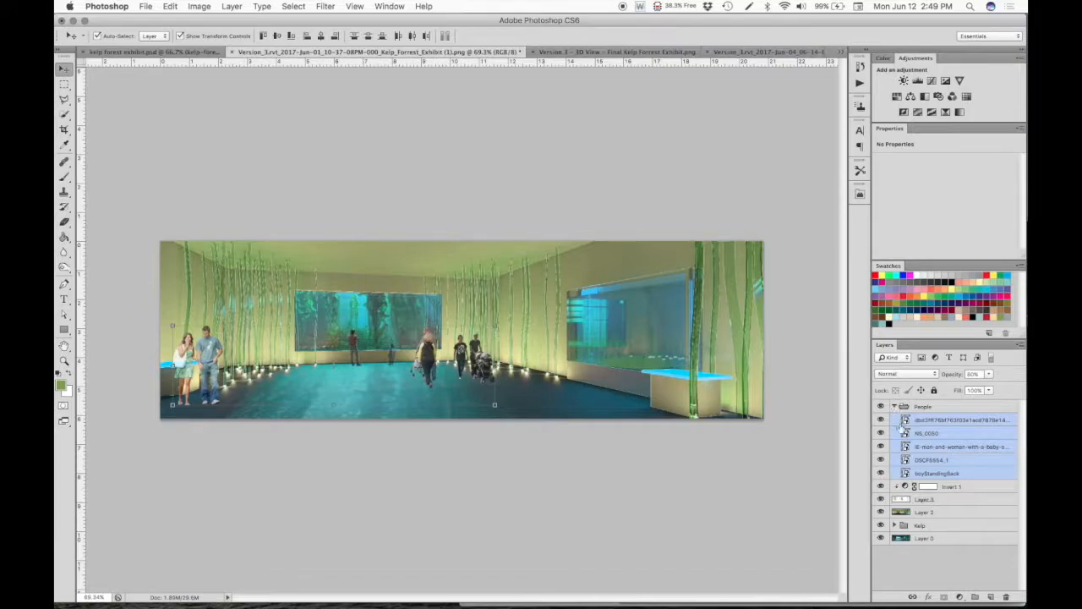
{"action": "left_click", "coordinate": [935, 580]}
- Add a new empty layer above the standing couple in the People group and name it Shadow
{"action": "left_click", "coordinate": [934, 420]}
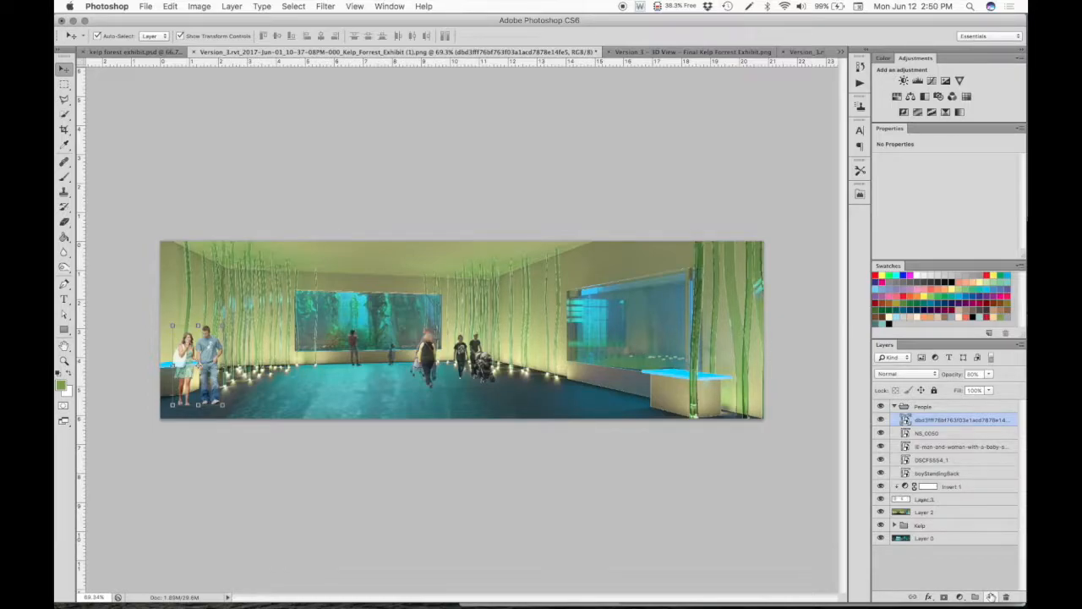
{"action": "left_click", "coordinate": [990, 596]}
{"action": "double_click", "coordinate": [940, 420]}
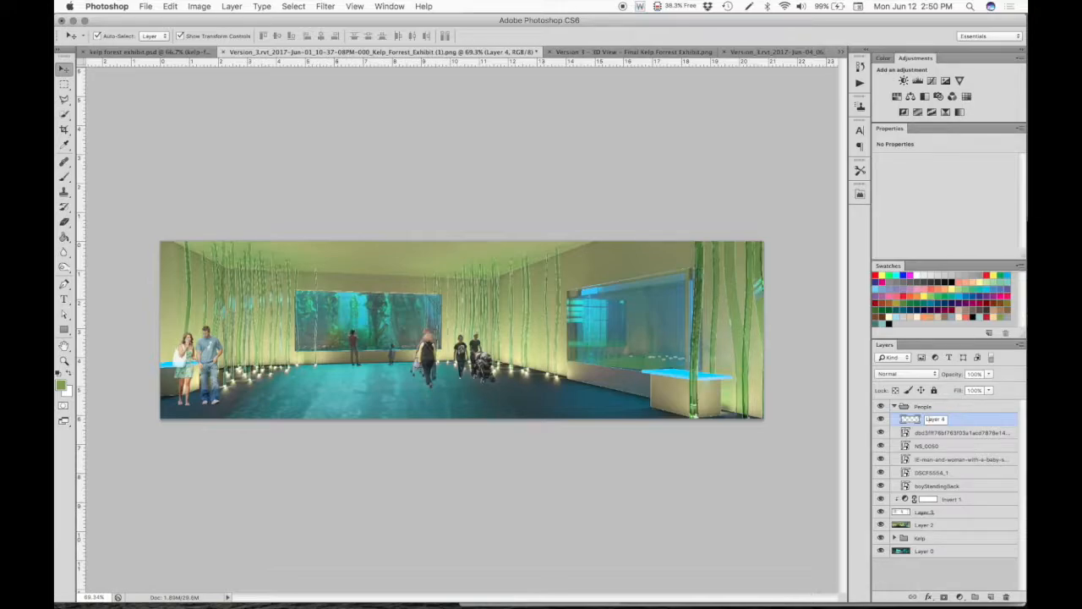
{"action": "left_click_drag", "start_coordinate": [947, 418], "coordinate": [906, 420]}
{"action": "type", "text": "gli"}
{"action": "key", "text": "Return"}
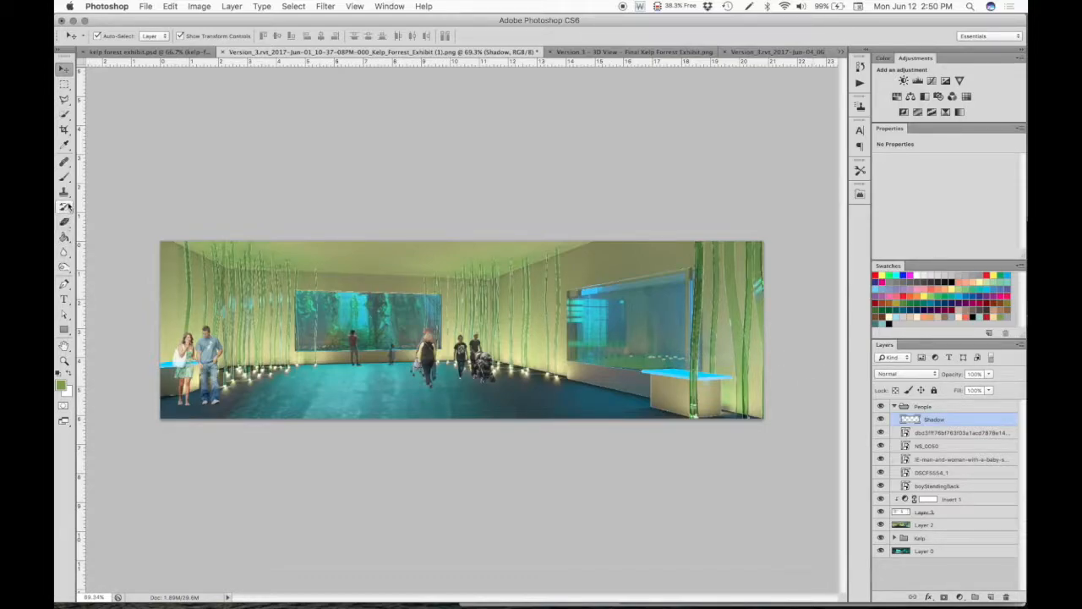
- Set the foreground color to black and configure the Brush tool with a soft round tip, 58 px size and 0% hardness
{"action": "left_click", "coordinate": [889, 323]}
{"action": "left_click", "coordinate": [66, 174]}
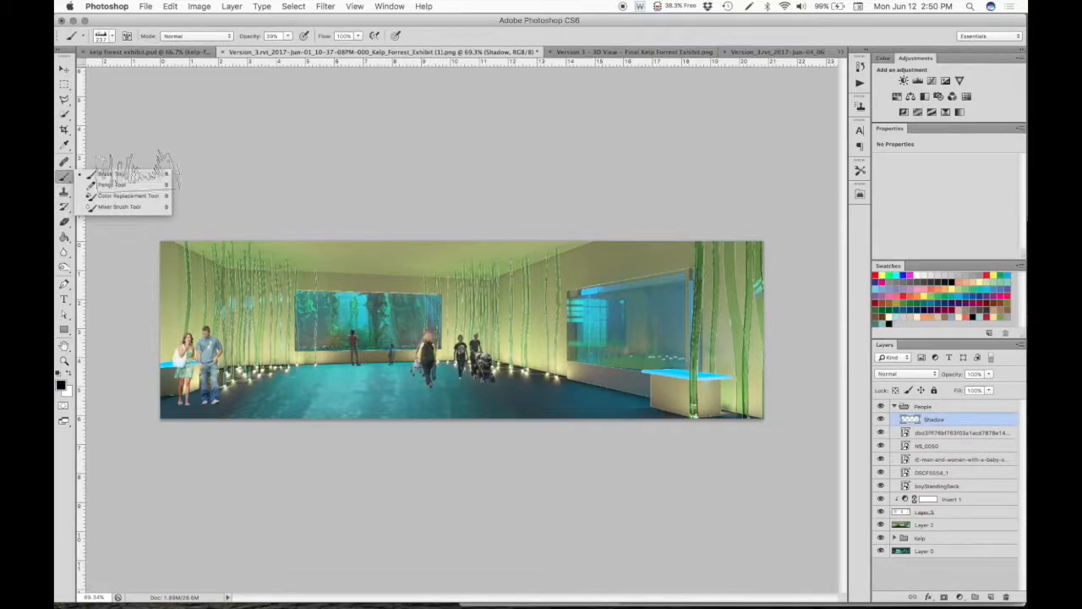
{"action": "left_click", "coordinate": [121, 173]}
{"action": "left_click", "coordinate": [103, 36]}
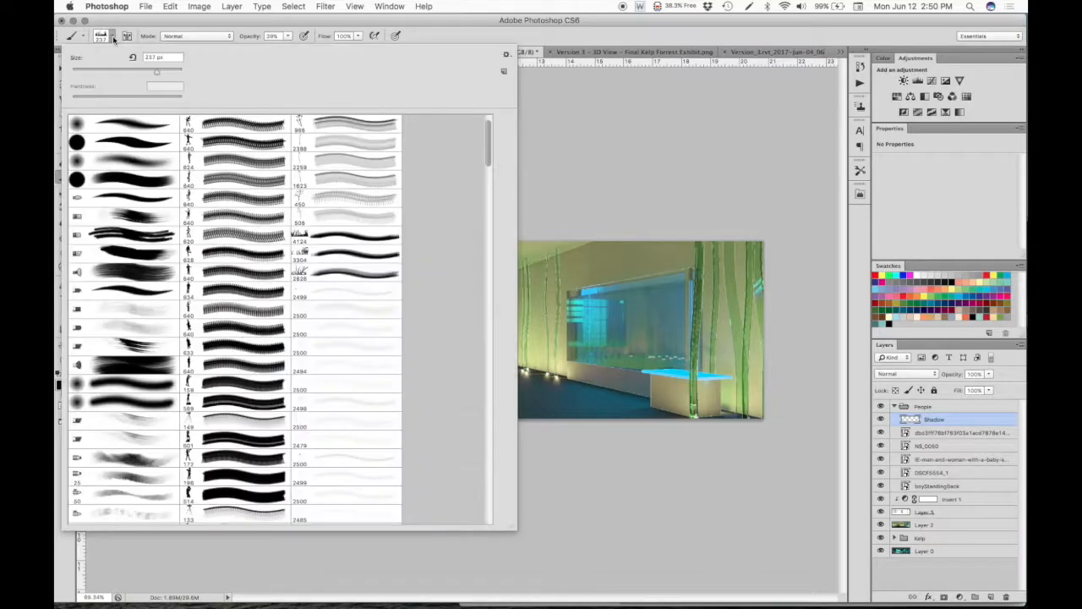
{"action": "left_click", "coordinate": [85, 128]}
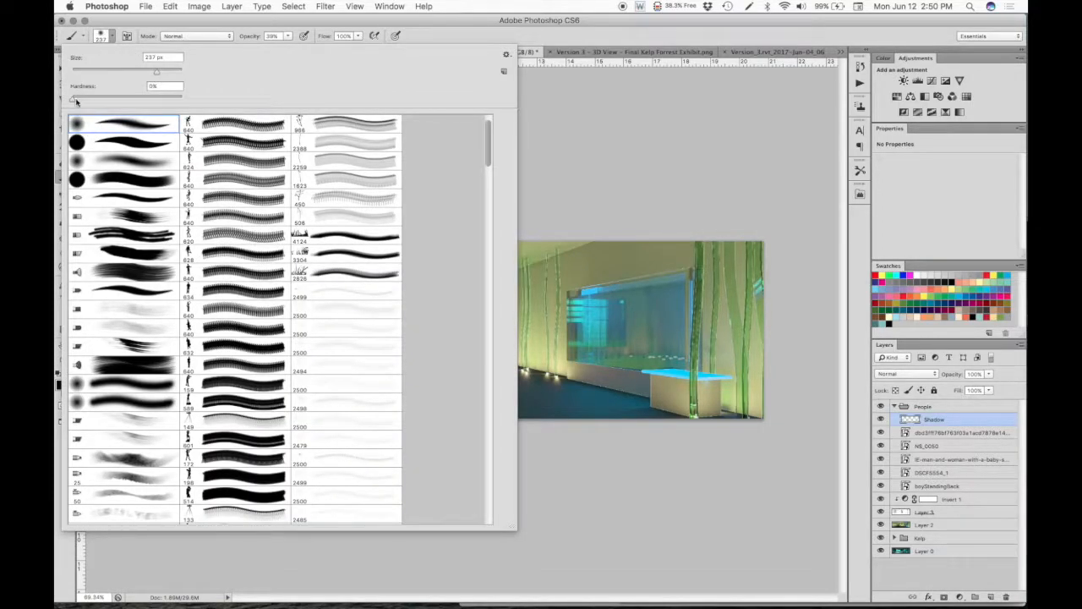
{"action": "left_click_drag", "start_coordinate": [111, 74], "coordinate": [104, 72]}
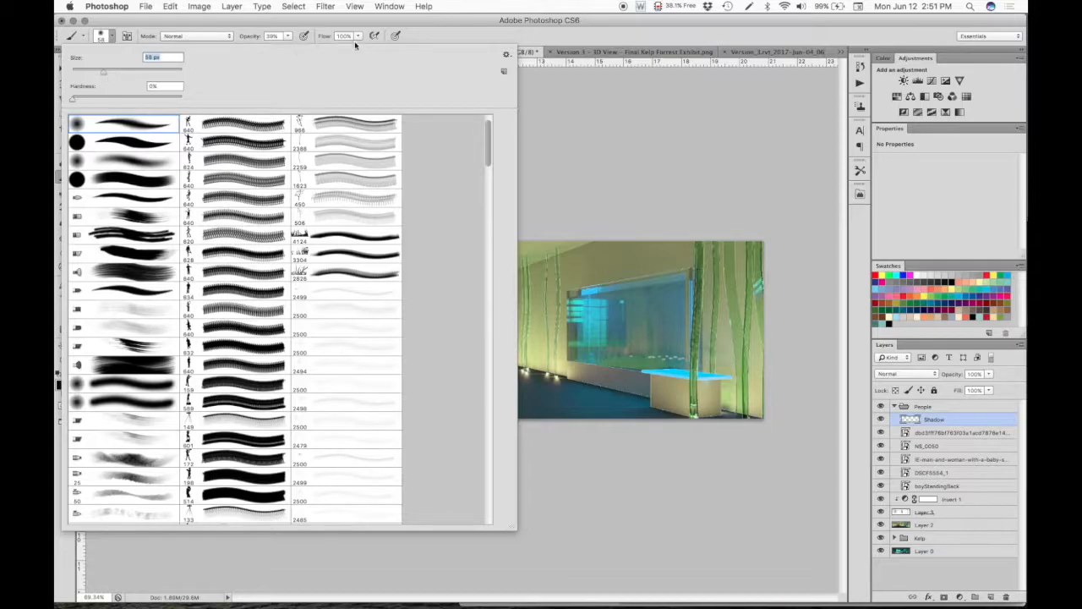
- Set the brush opacity to 14% and its blending mode to Darken
{"action": "left_click", "coordinate": [287, 37]}
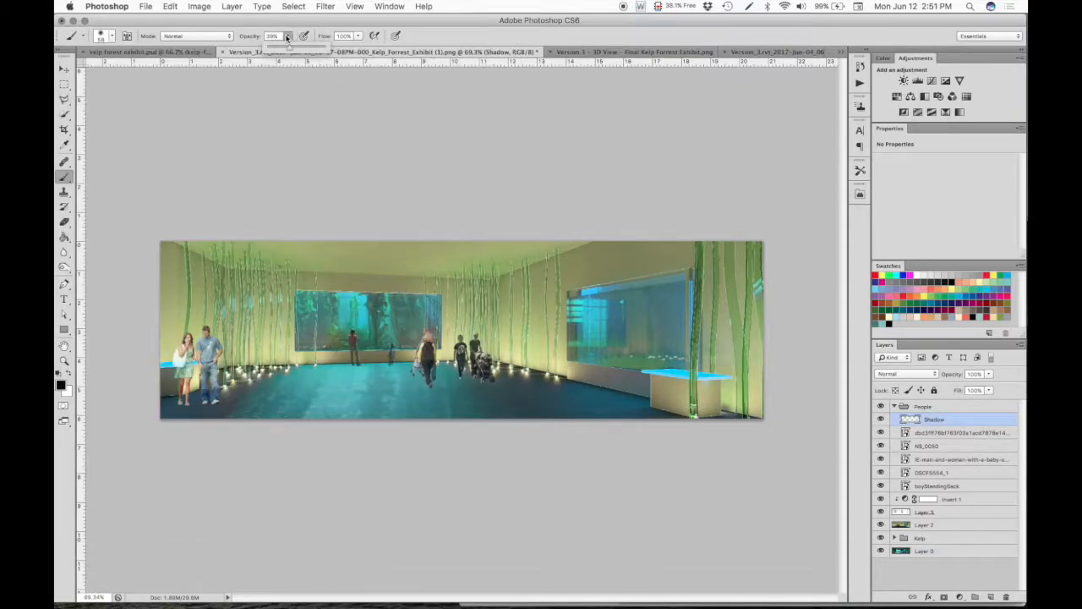
{"action": "left_click_drag", "start_coordinate": [297, 53], "coordinate": [277, 51]}
{"action": "left_click", "coordinate": [210, 37]}
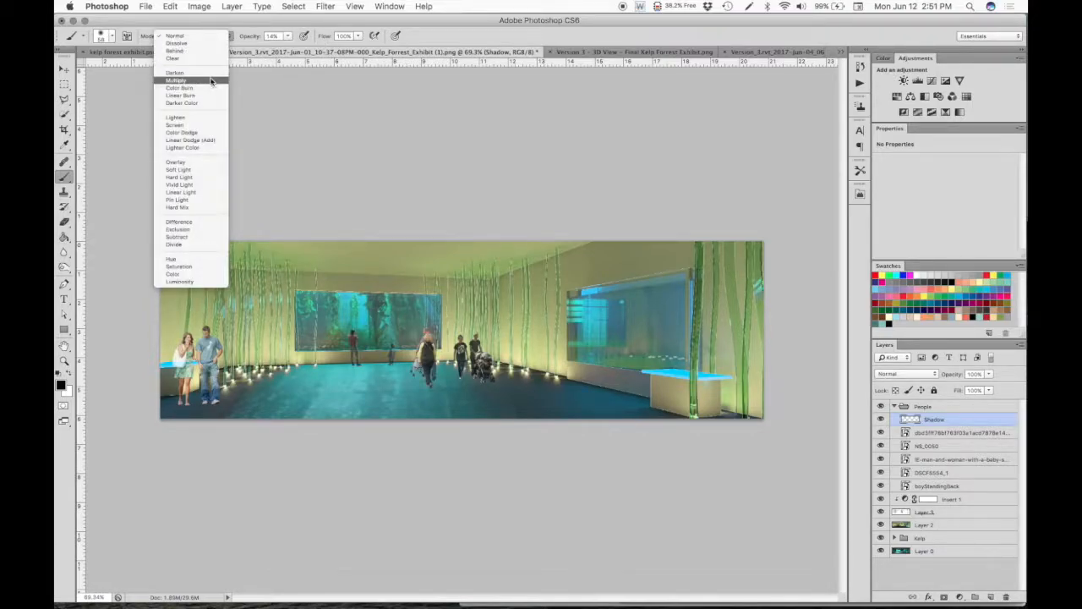
{"action": "left_click", "coordinate": [208, 72]}
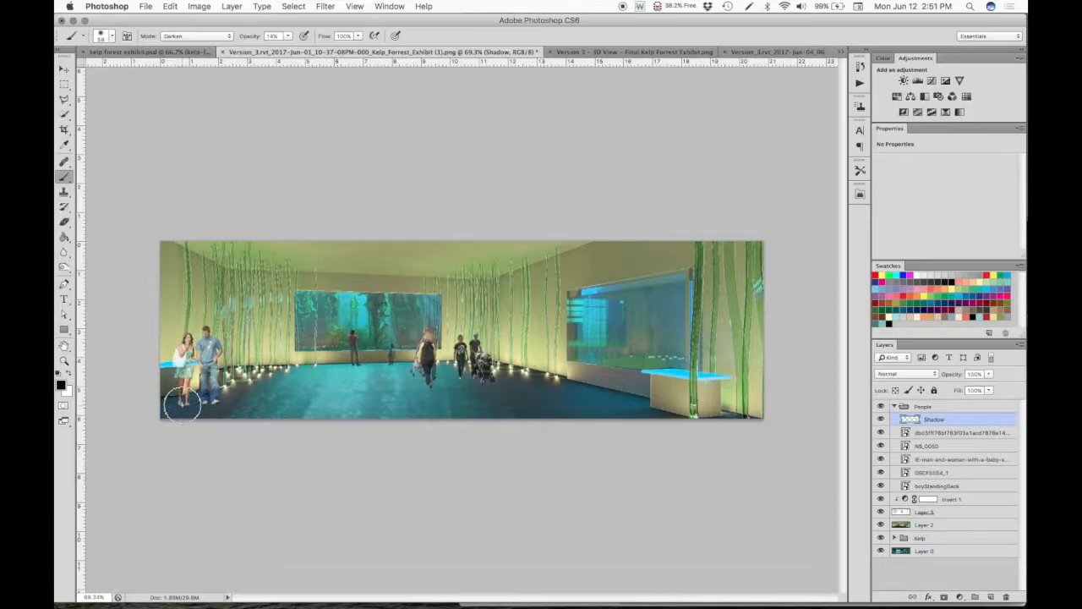
- Paint soft shadows on the Shadow layer at the feet of the standing couple, the central woman and the two figures by the back tank
{"action": "mouse_move", "coordinate": [182, 405]}
{"action": "left_mouse_down"}
{"action": "mouse_move", "coordinate": [216, 405]}
{"action": "mouse_move", "coordinate": [203, 407]}
{"action": "left_mouse_up"}
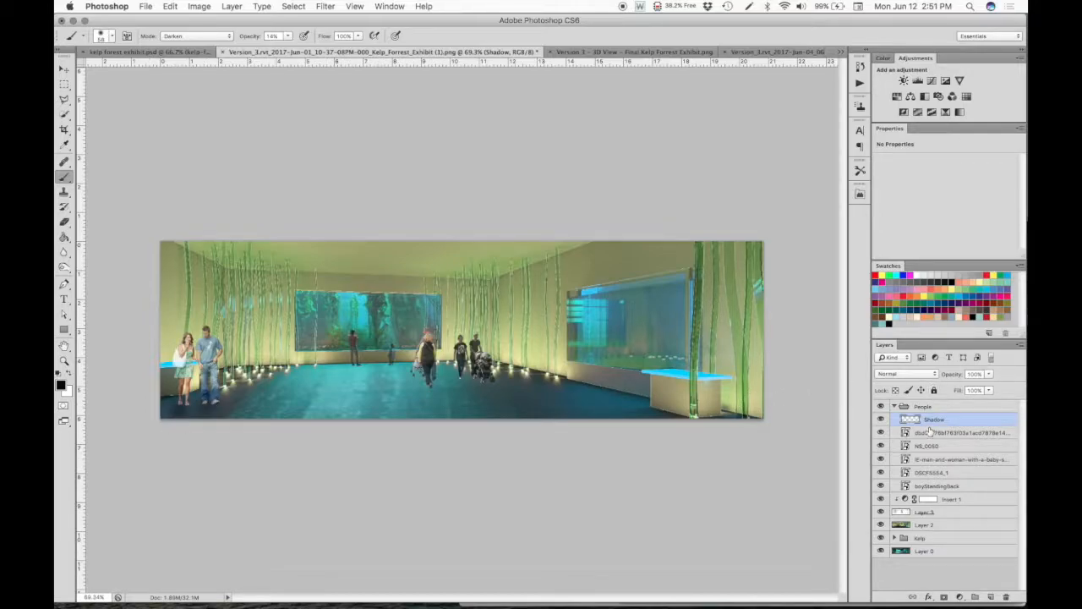
{"action": "left_click", "coordinate": [427, 382]}
{"action": "left_click", "coordinate": [430, 389]}
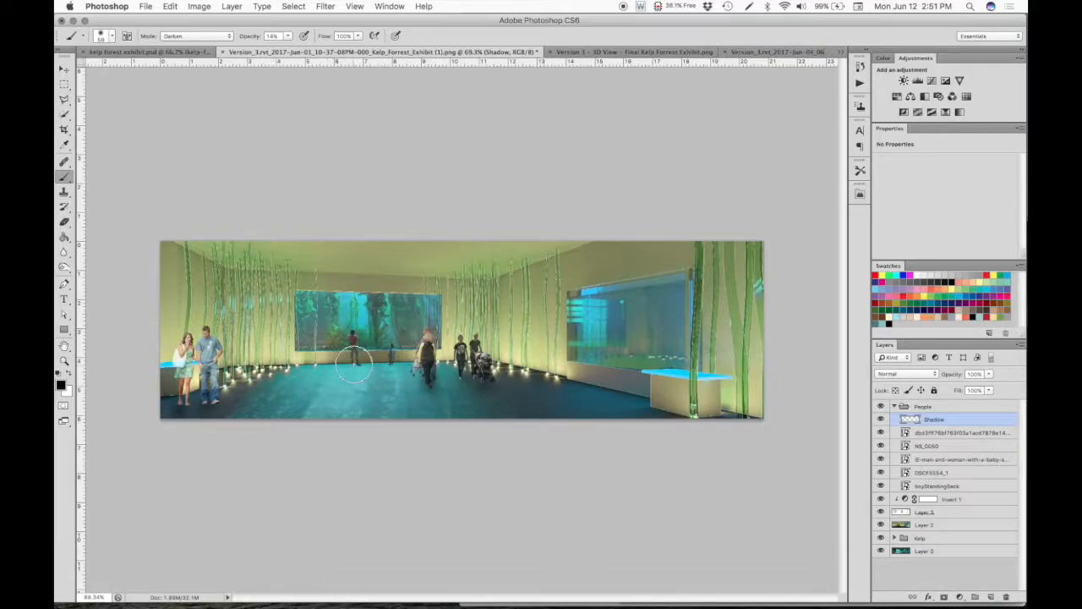
{"action": "left_click", "coordinate": [352, 371]}
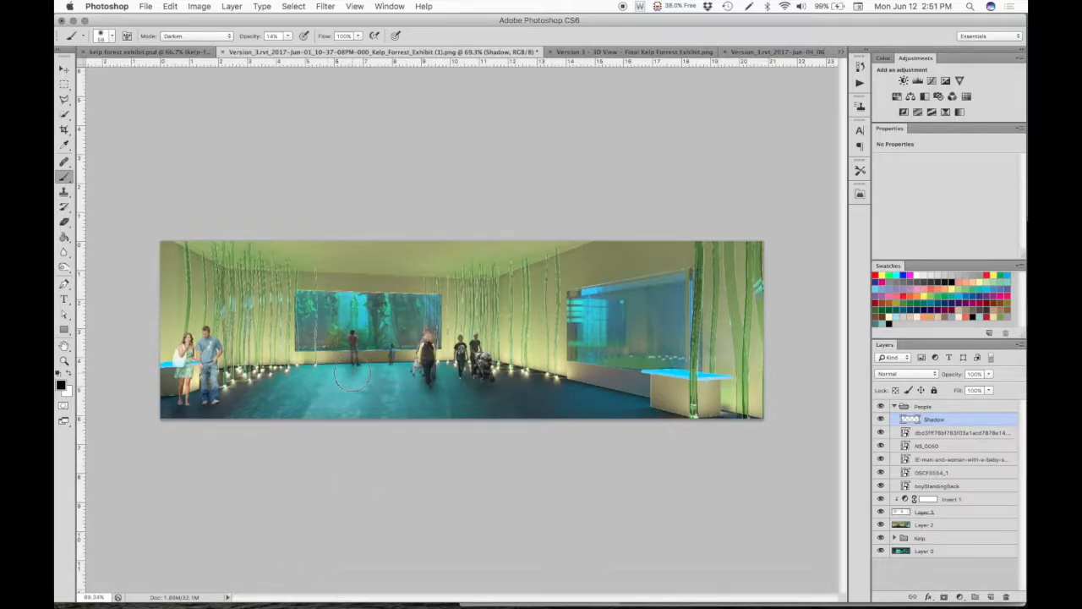
{"action": "left_click", "coordinate": [392, 366]}
{"action": "left_click", "coordinate": [392, 367]}
{"action": "left_click", "coordinate": [391, 366]}
{"action": "left_click", "coordinate": [391, 365]}
- Reduce the soft round brush to 25 px for the smaller figures' shadows
{"action": "left_click", "coordinate": [113, 41]}
{"action": "left_click", "coordinate": [85, 71]}
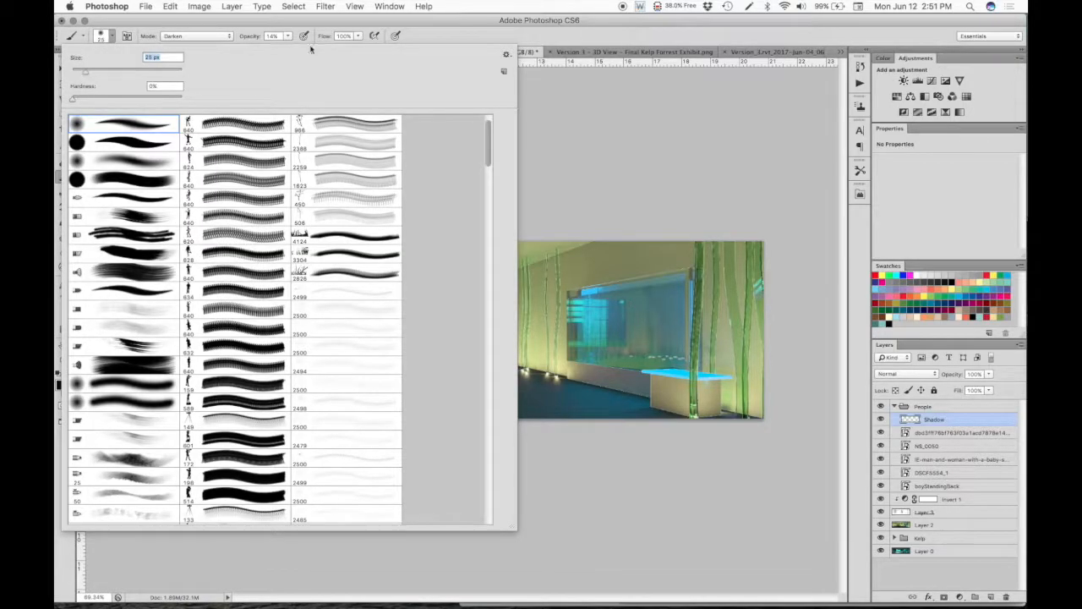
{"action": "left_click", "coordinate": [447, 18]}
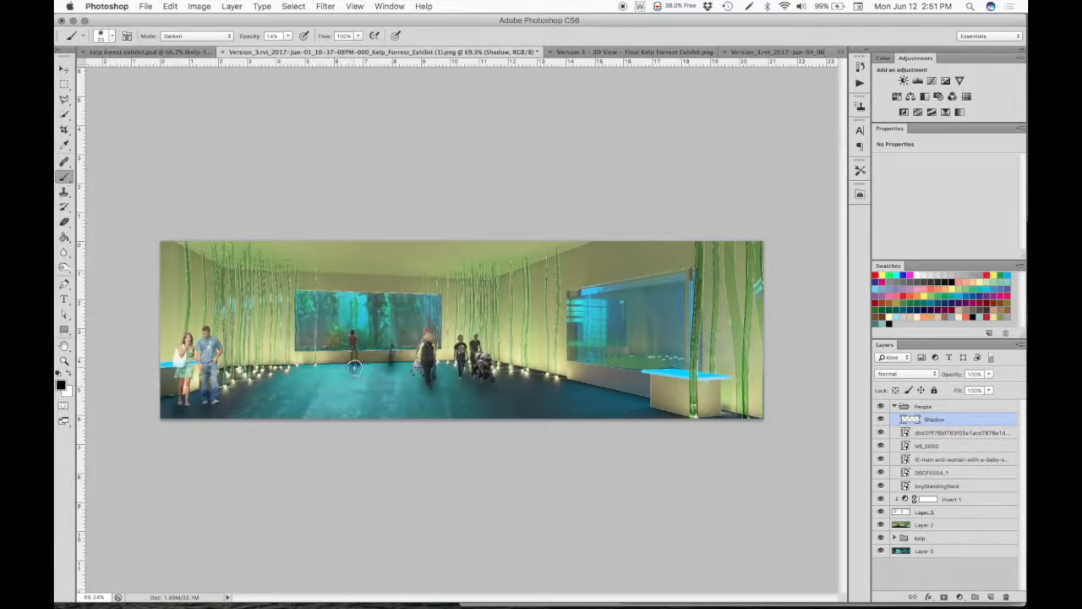